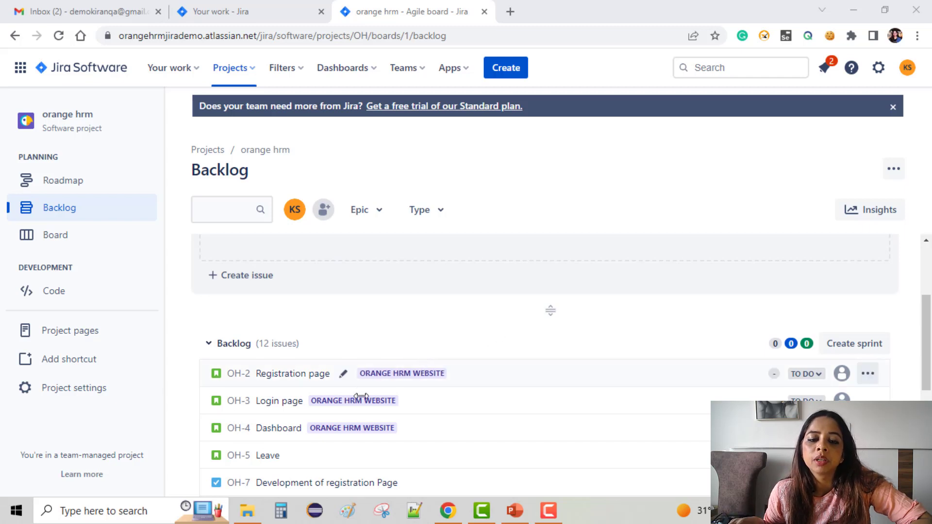
Step: Review the orange hrm backlog and open the form for creating a new issue
scroll(361, 401, "down", 1)
scroll(361, 401, "down", 5)
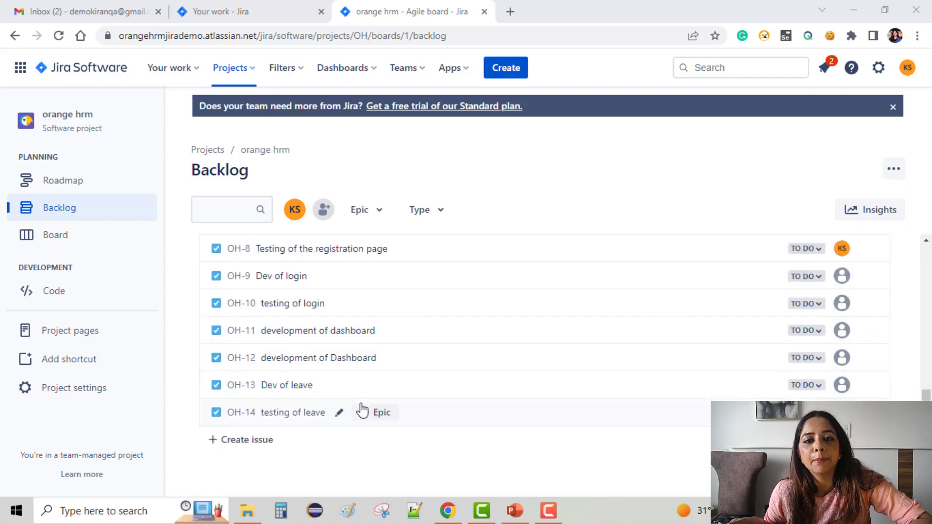
scroll(362, 411, "up", 8)
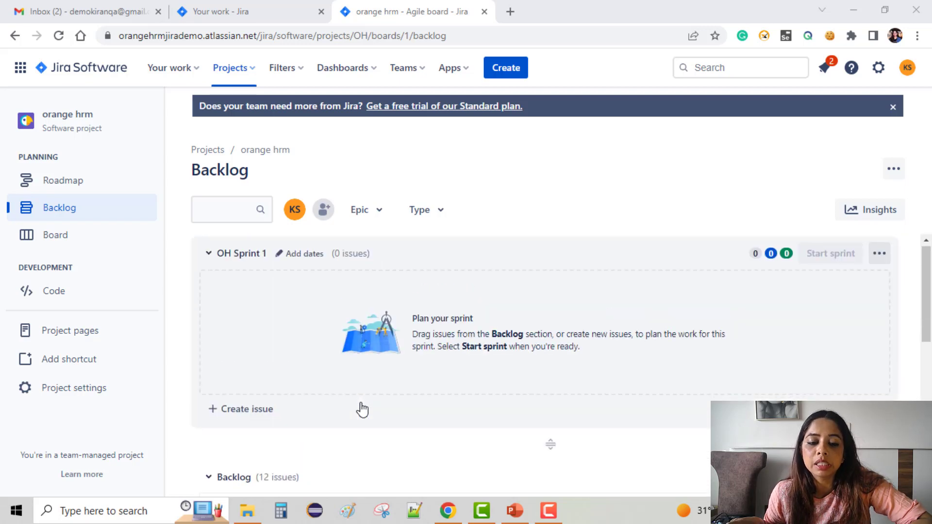
scroll(551, 362, "down", 8)
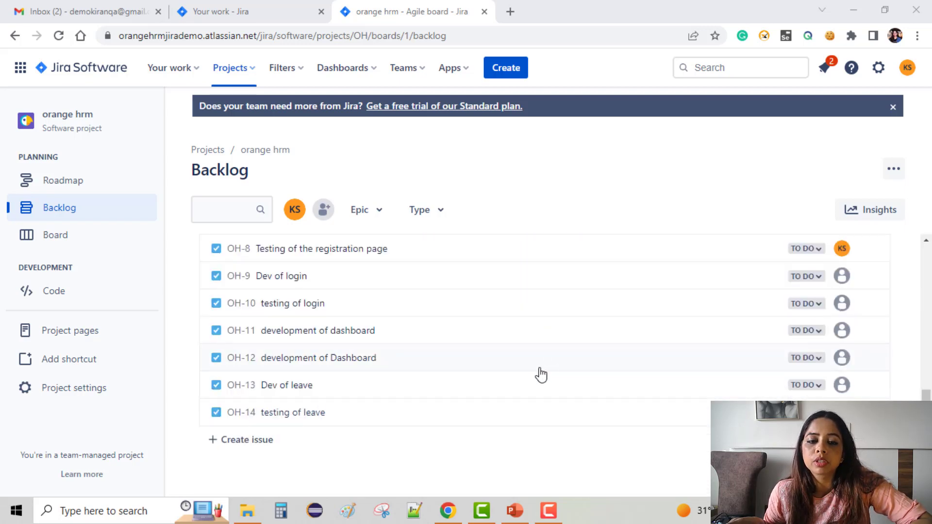
mouse_move(541, 374)
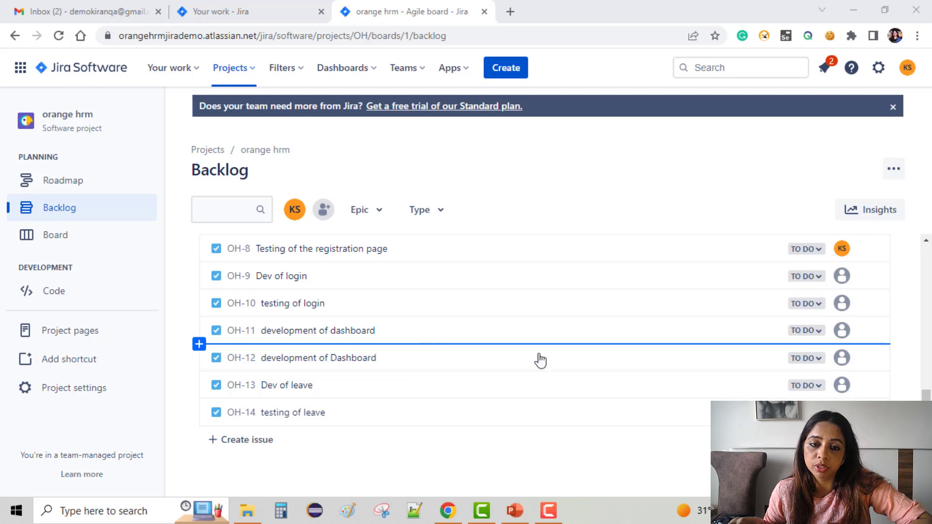
left_click(515, 71)
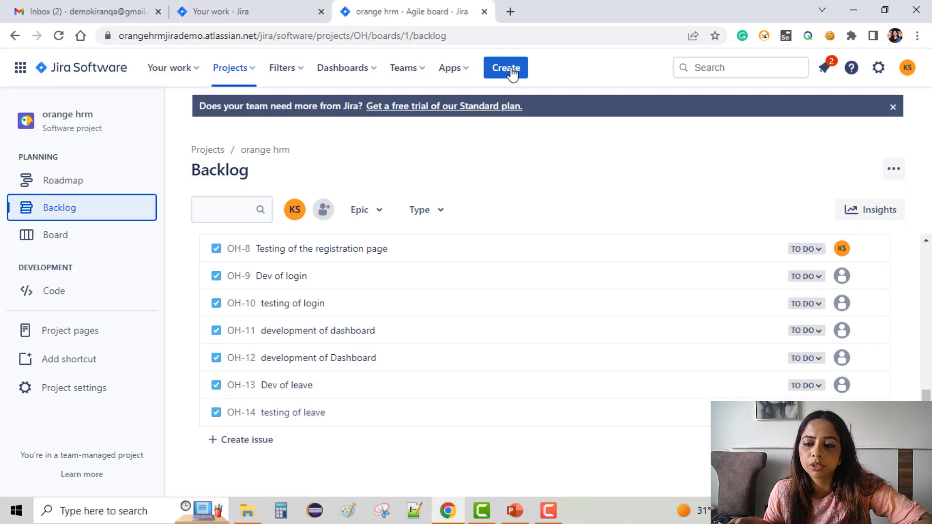
left_click(509, 71)
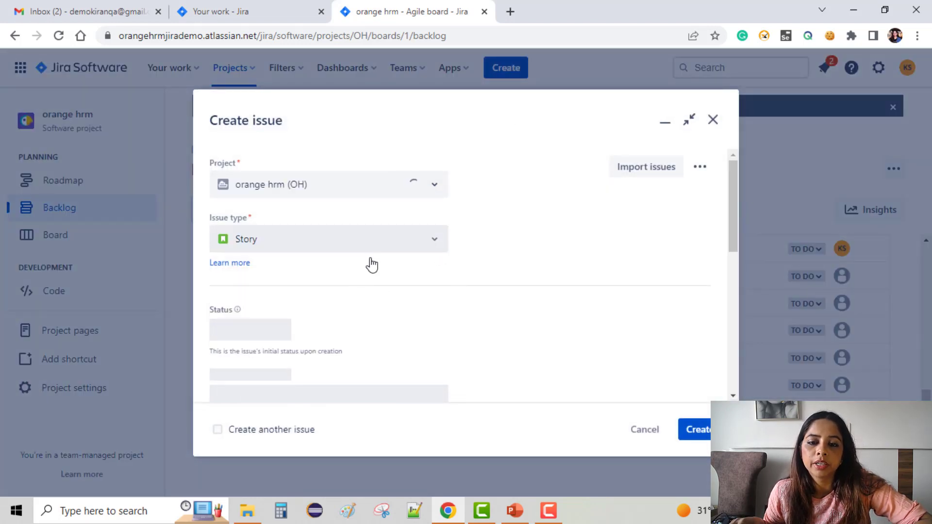
Step: Search the web for "orange hrm demo" in a new browser tab and open the OrangeHRM demo login page
left_click(510, 12)
type("orange")
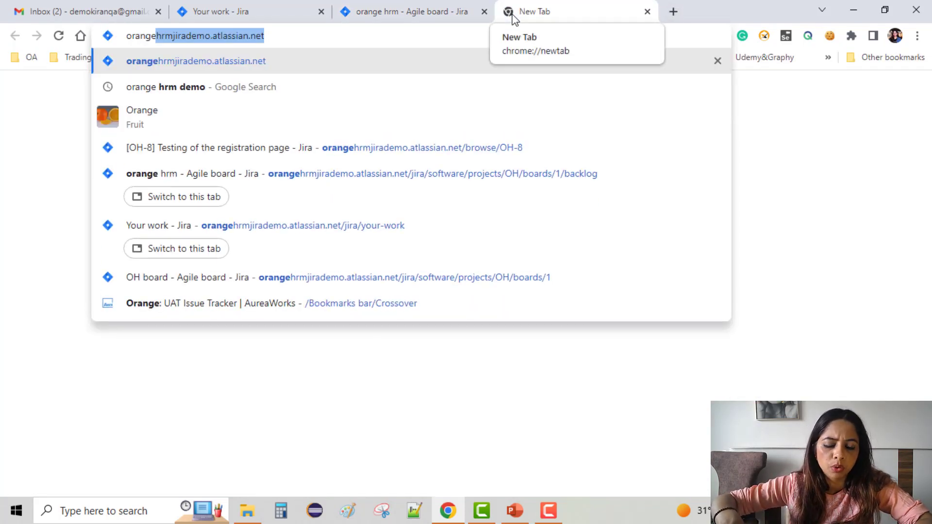
type(" hrm de")
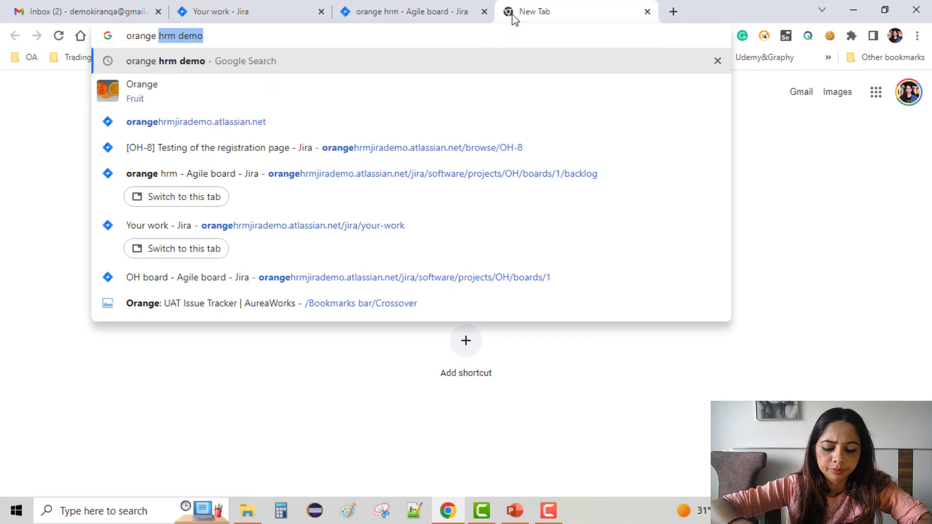
type("mo")
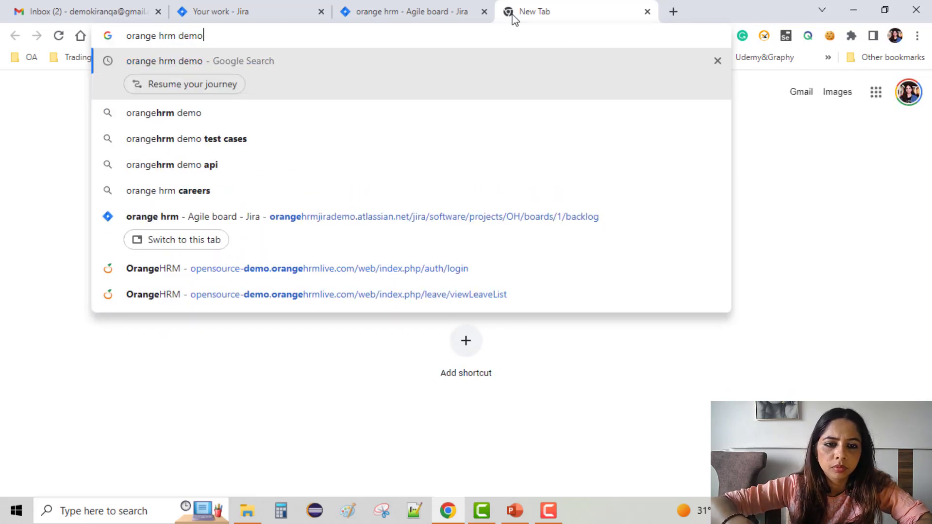
key("Return")
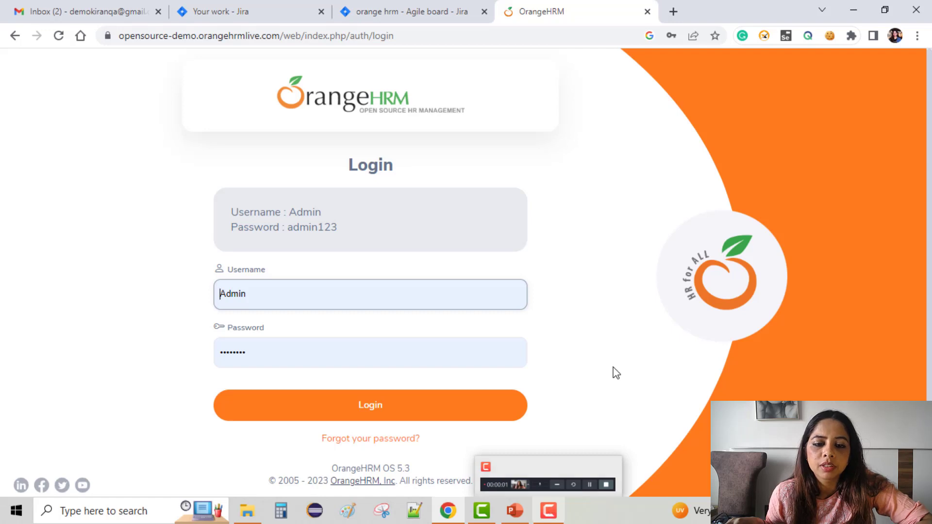
Step: Log in to OrangeHRM with the prefilled credentials, dismissing the password warning, and open the Leave module
left_click(334, 413)
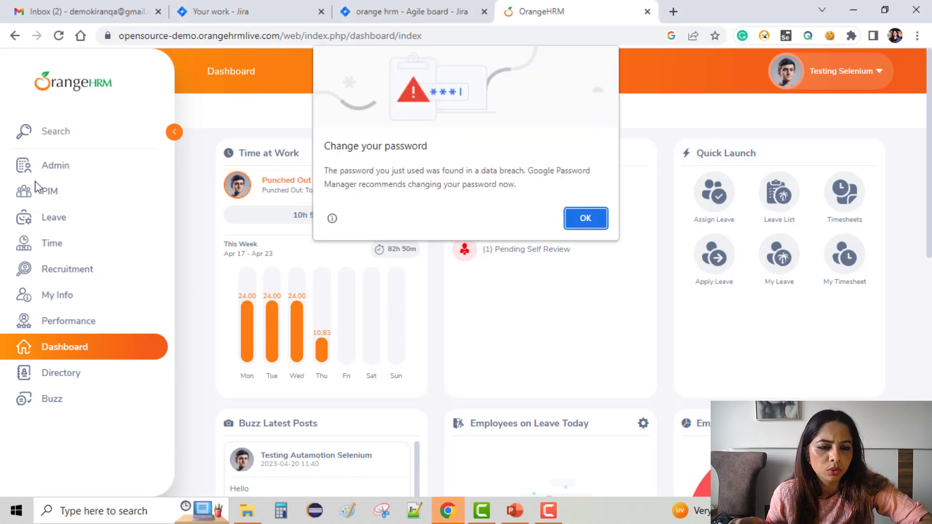
left_click(585, 218)
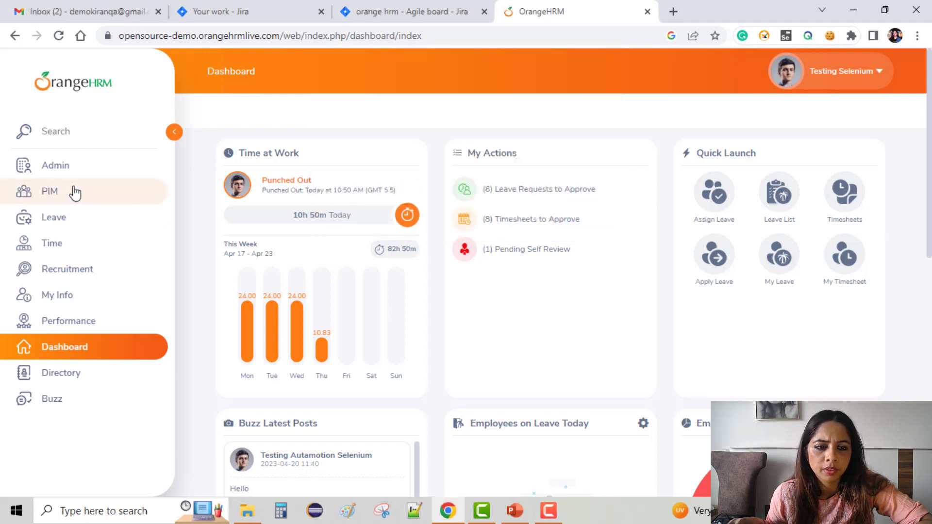
left_click(58, 216)
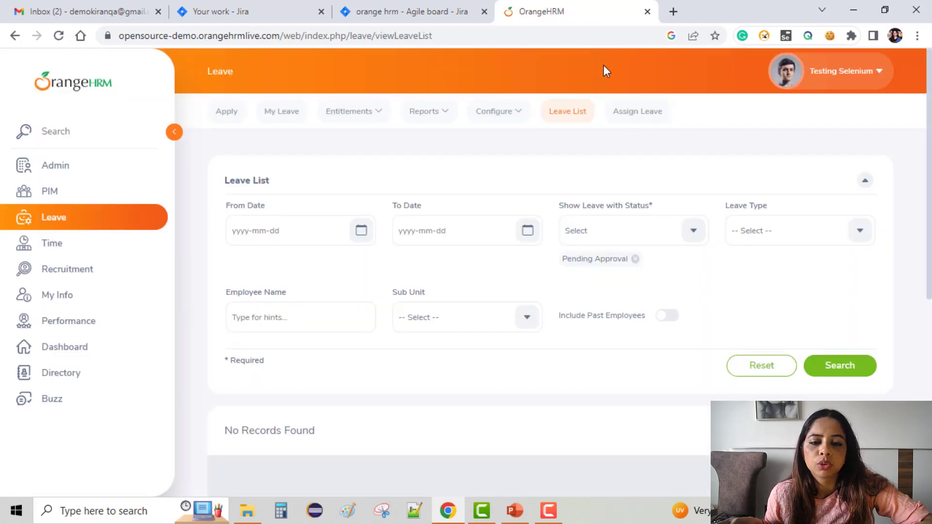
Step: Set the Leave List's From Date filter to 1972-01-03 and show the available leave statuses
left_click(361, 232)
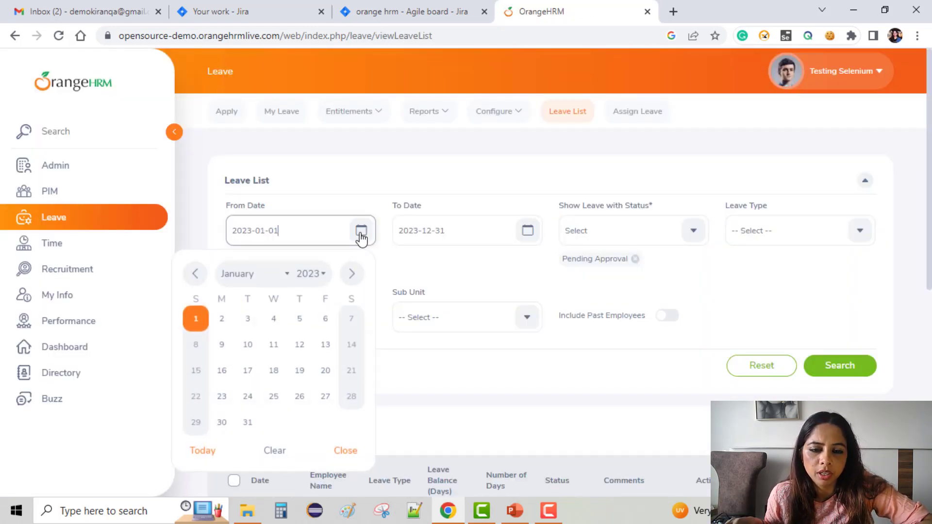
left_click(314, 276)
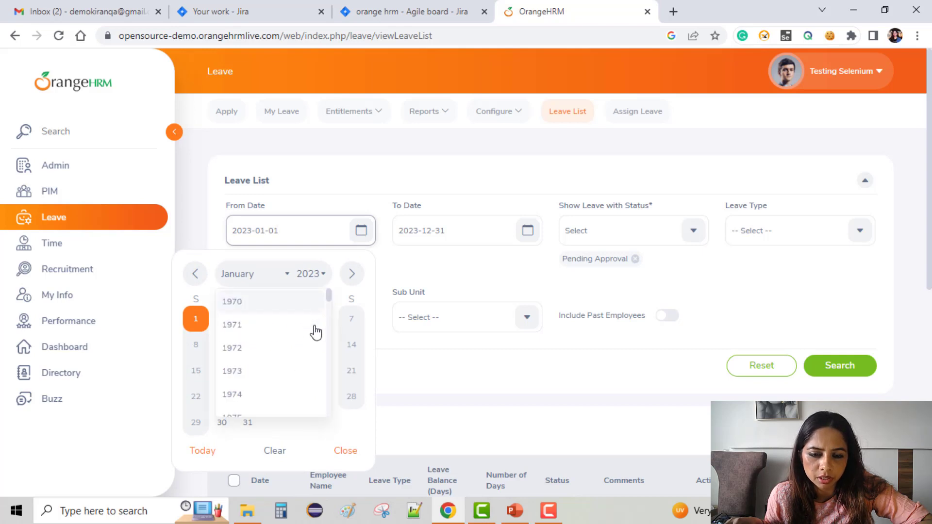
left_click(257, 347)
left_click(221, 343)
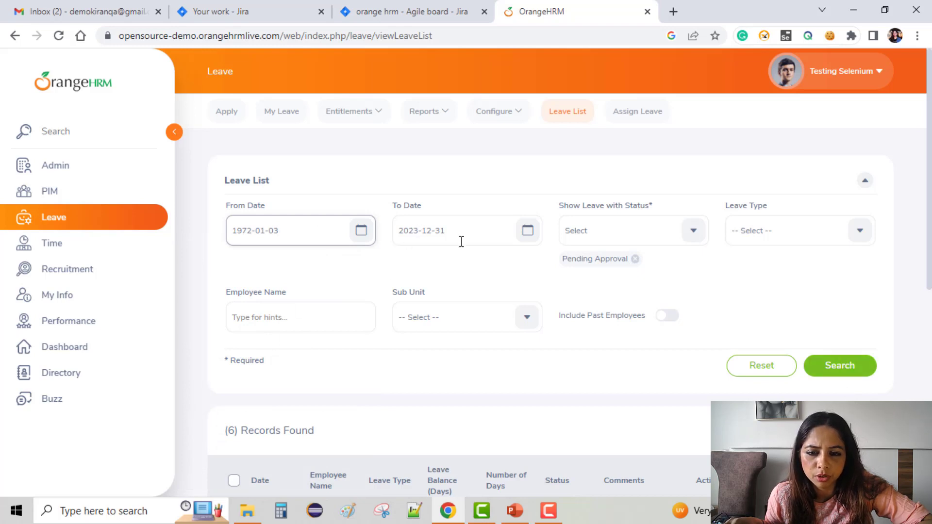
left_click(692, 242)
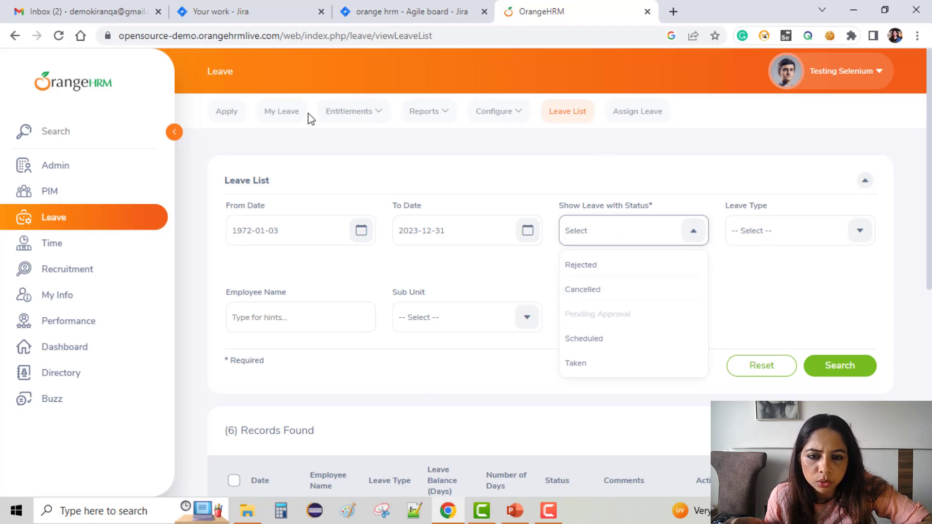
Step: Open the My Leave list and search it with the From Date set to 1971-01-05
left_click(237, 116)
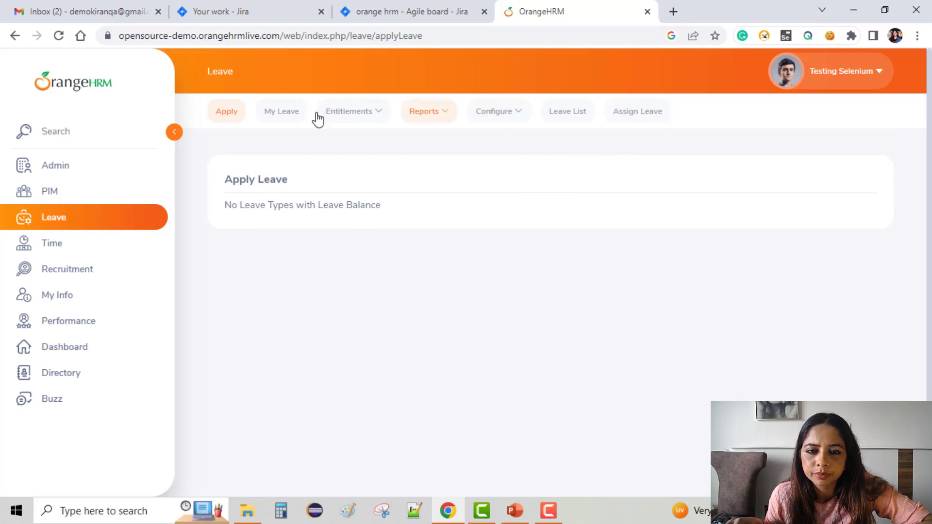
left_click(267, 116)
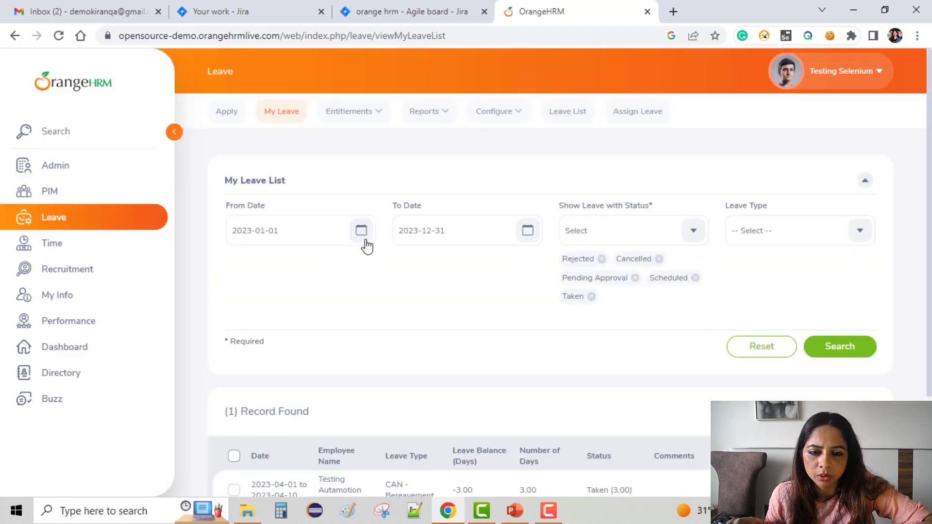
left_click(362, 237)
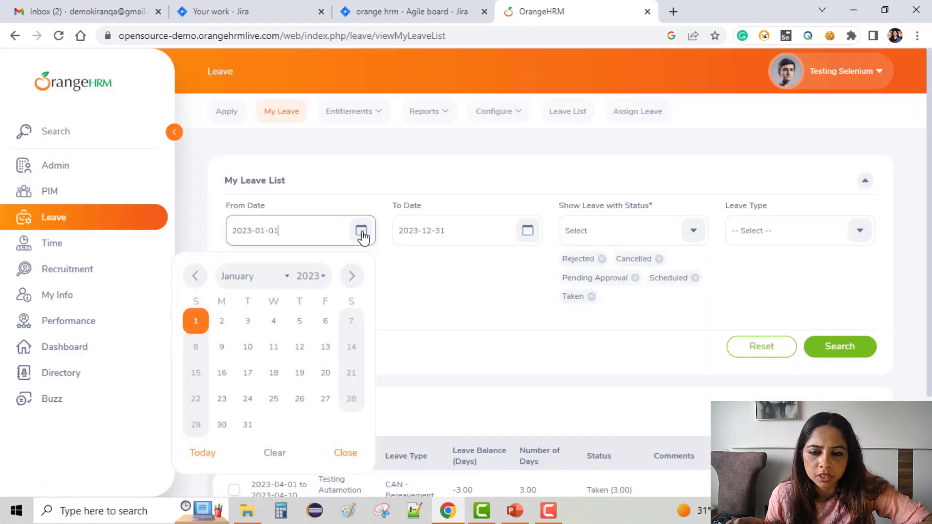
left_click(321, 274)
left_click(313, 324)
left_click(248, 345)
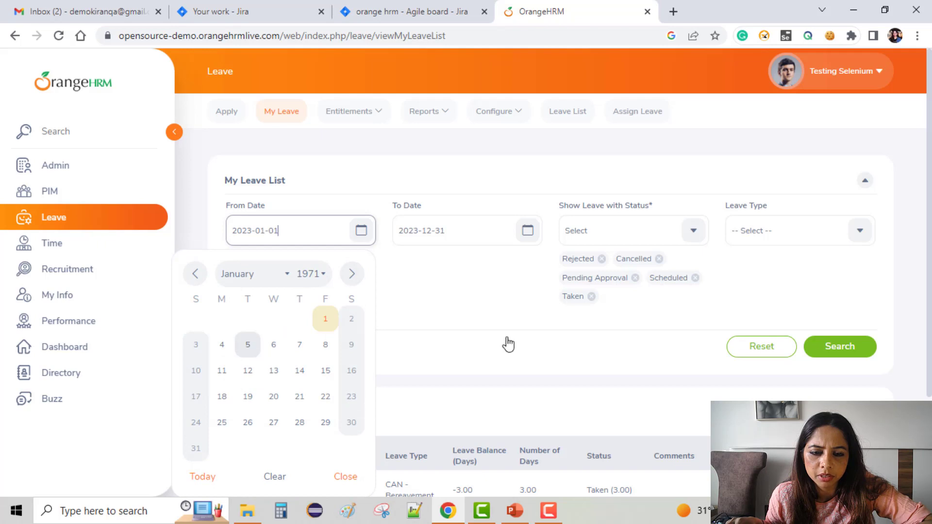
left_click(851, 350)
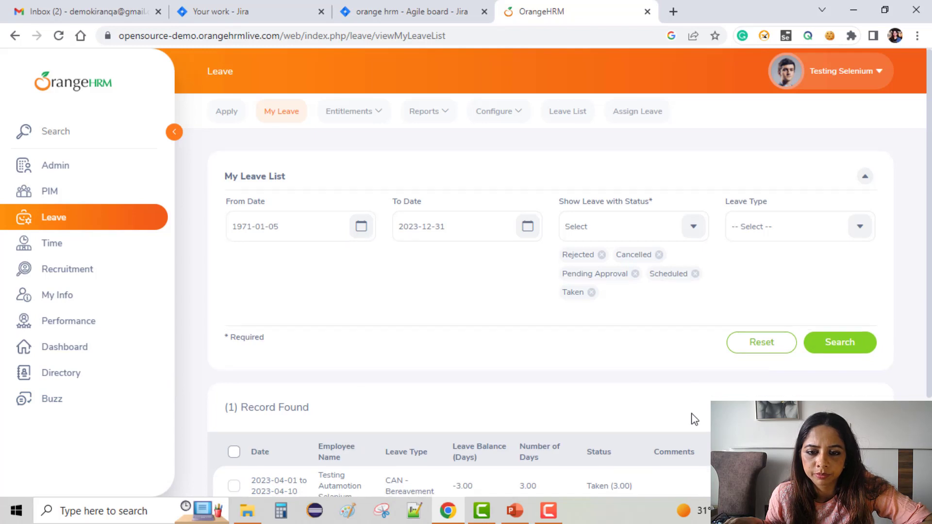
Step: Examine the My Leave search results and compare the record's dates, leave type, balance and status with the filters
scroll(695, 419, "down", 3)
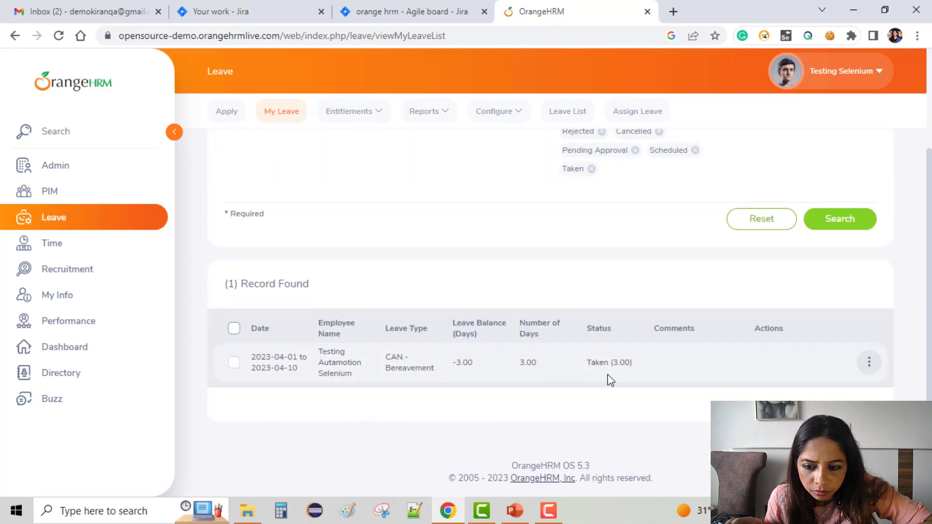
scroll(586, 334, "up", 3)
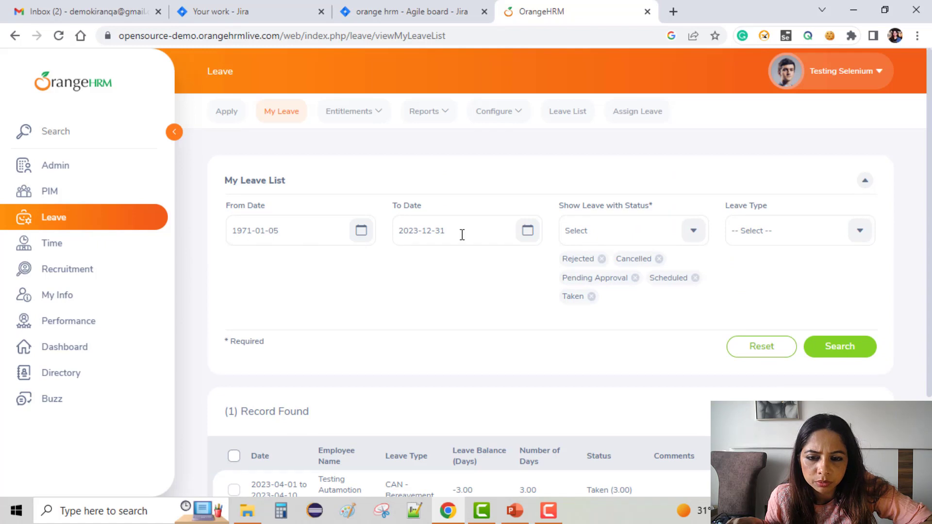
scroll(853, 384, "down", 3)
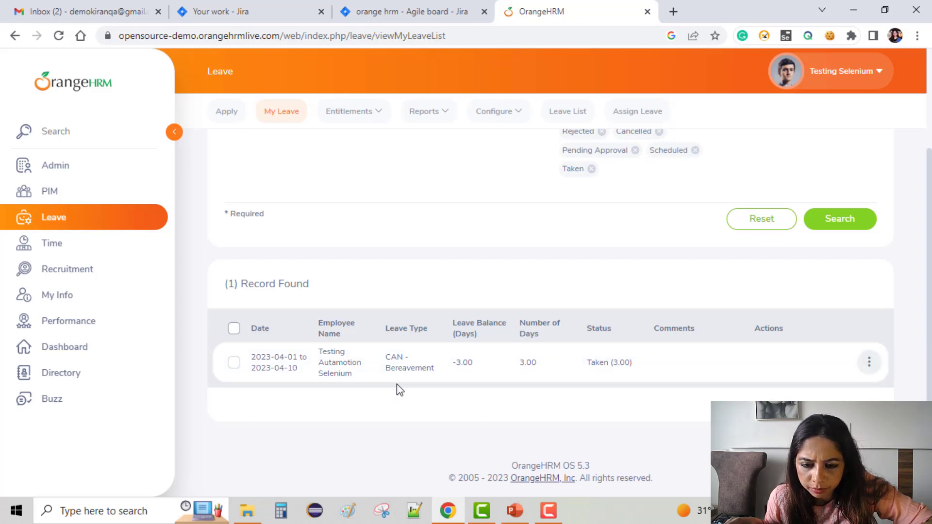
scroll(646, 313, "up", 3)
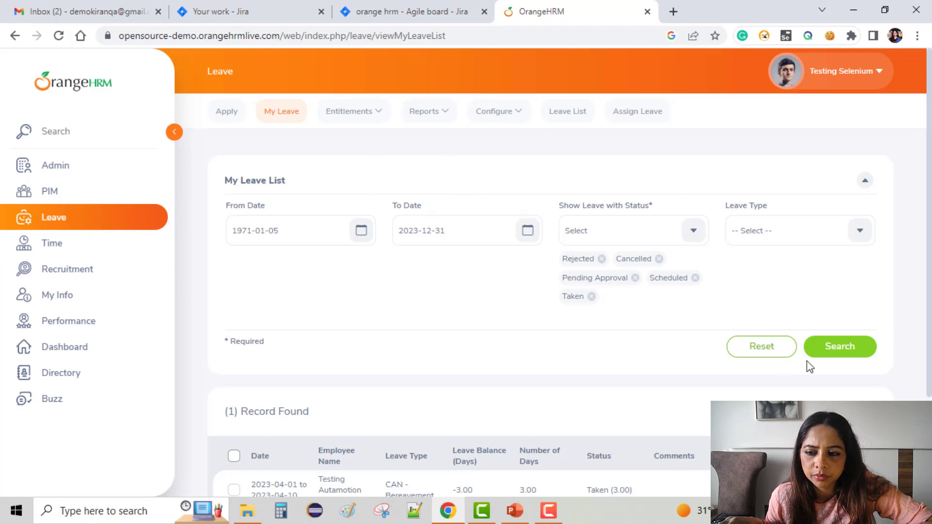
scroll(204, 367, "down", 3)
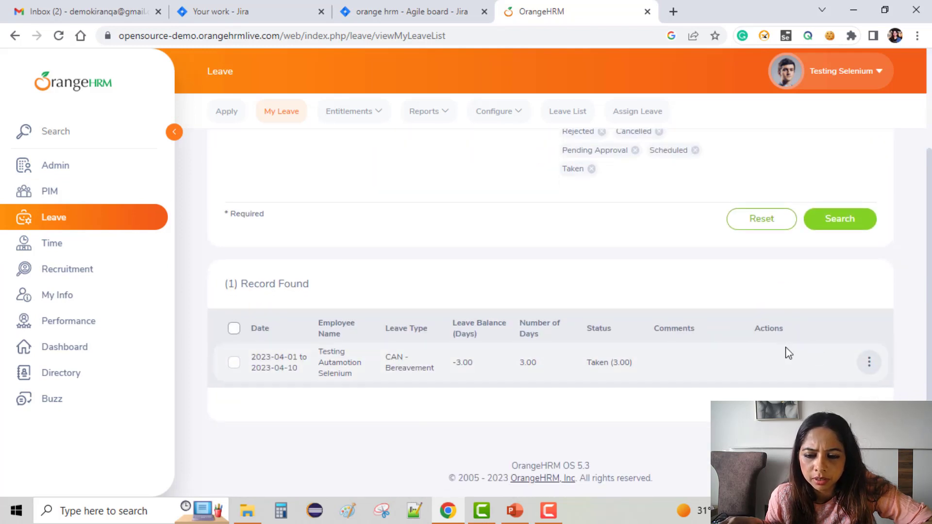
scroll(620, 304, "up", 1)
scroll(619, 304, "down", 1)
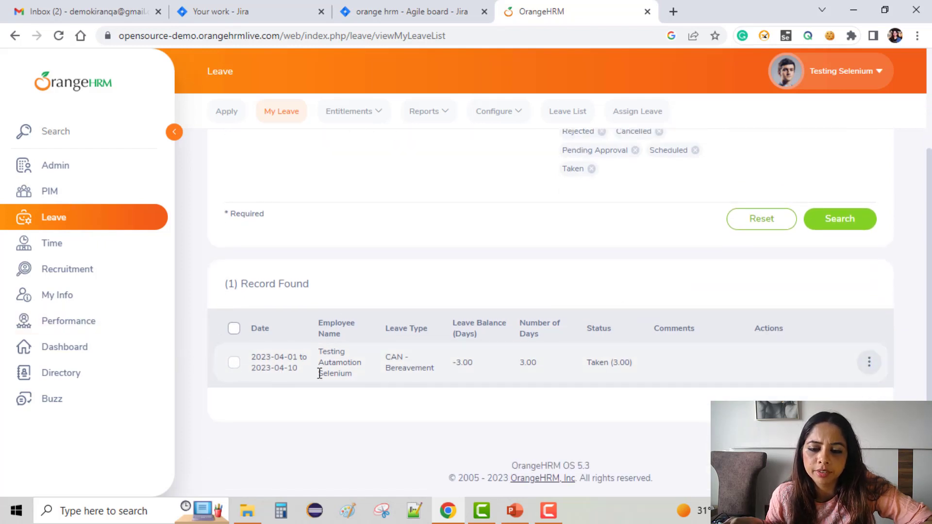
scroll(599, 369, "up", 3)
scroll(330, 431, "down", 3)
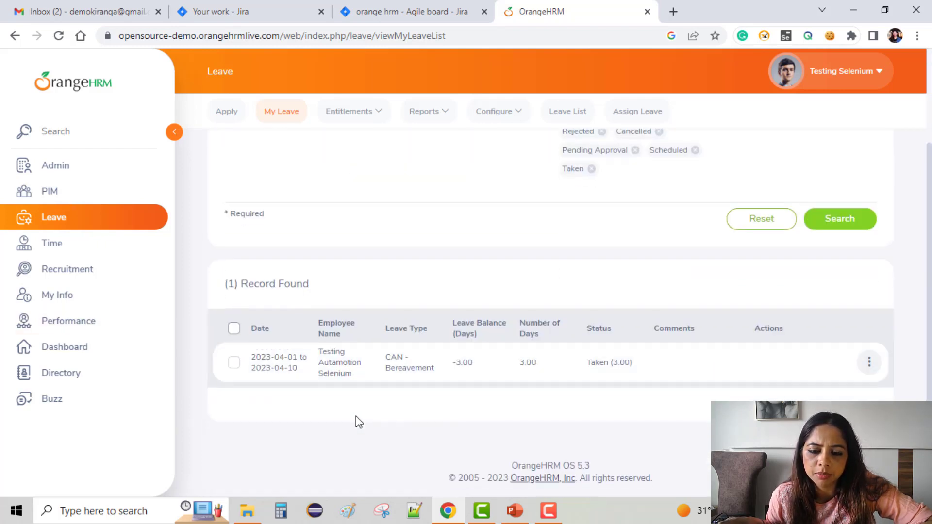
scroll(353, 345, "up", 3)
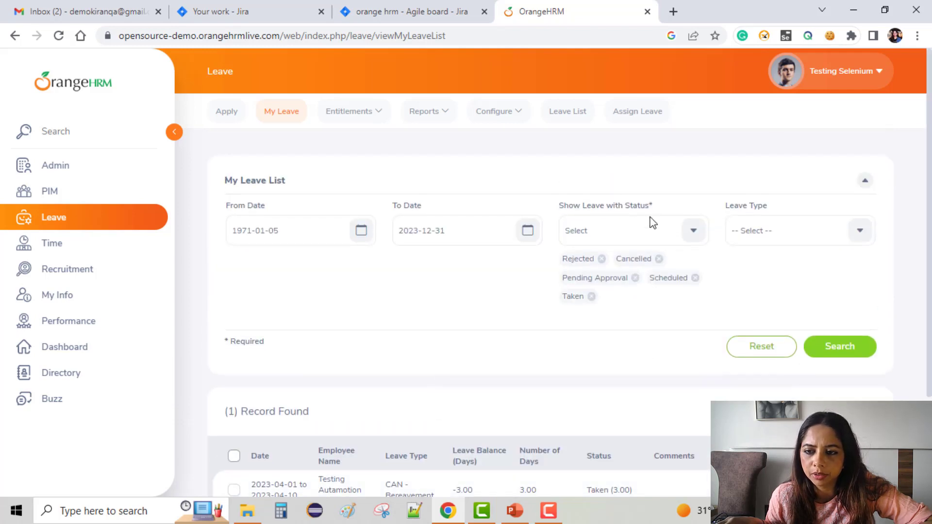
Step: Switch back to the new issue form in Jira and set the issue type to Bug
left_click(367, 9)
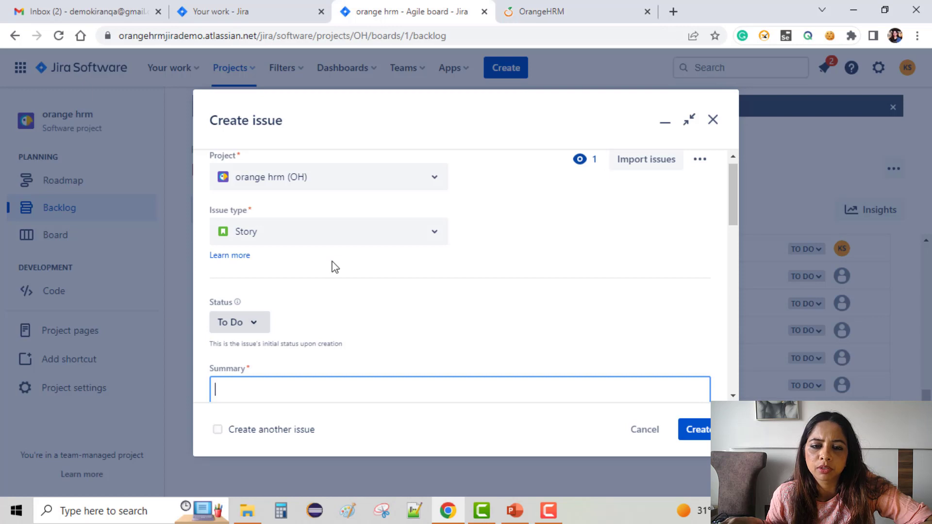
left_click(418, 230)
left_click(347, 293)
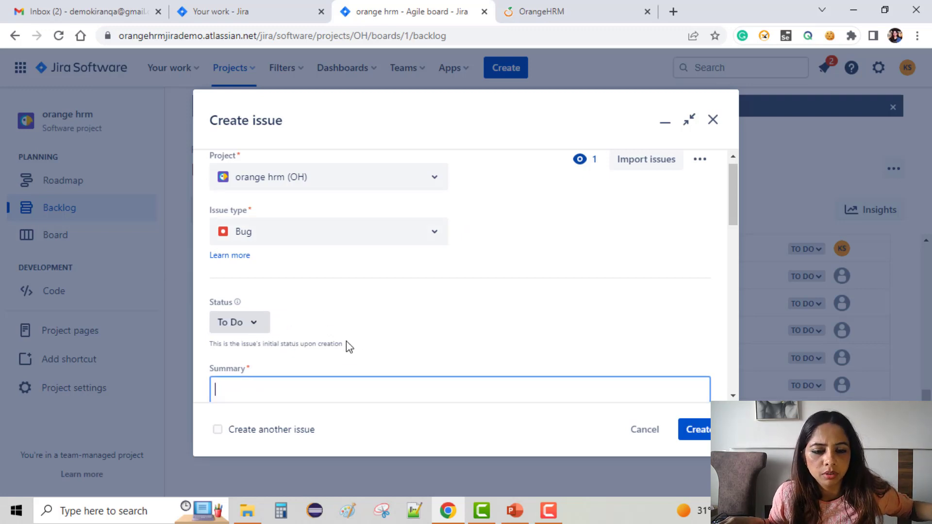
Step: Enter "The record fetched from the Leave database is invalid" as the bug's summary
scroll(553, 291, "down", 1)
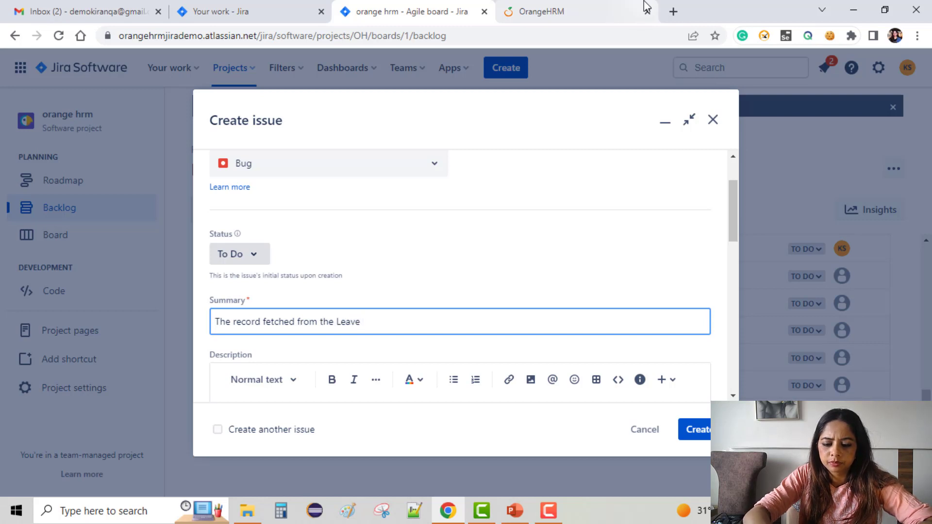
type("base is invalid")
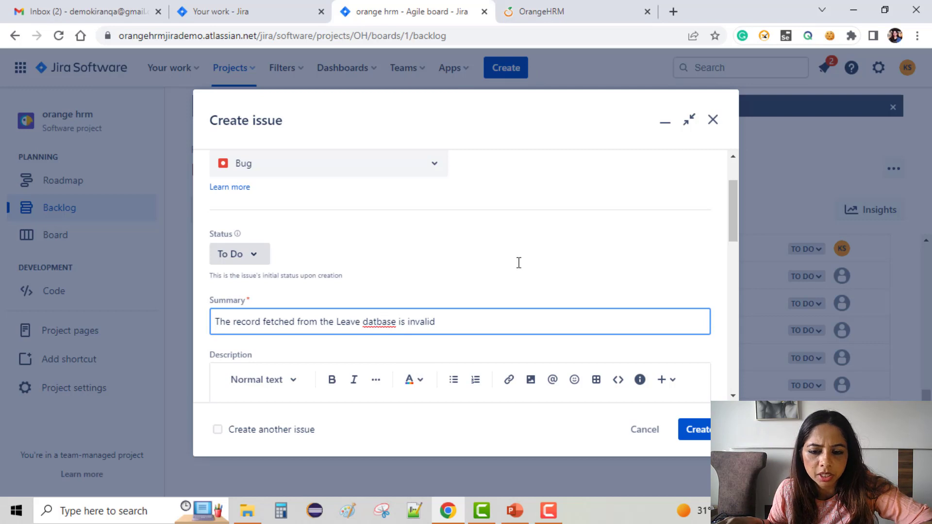
type("a")
scroll(336, 370, "down", 5)
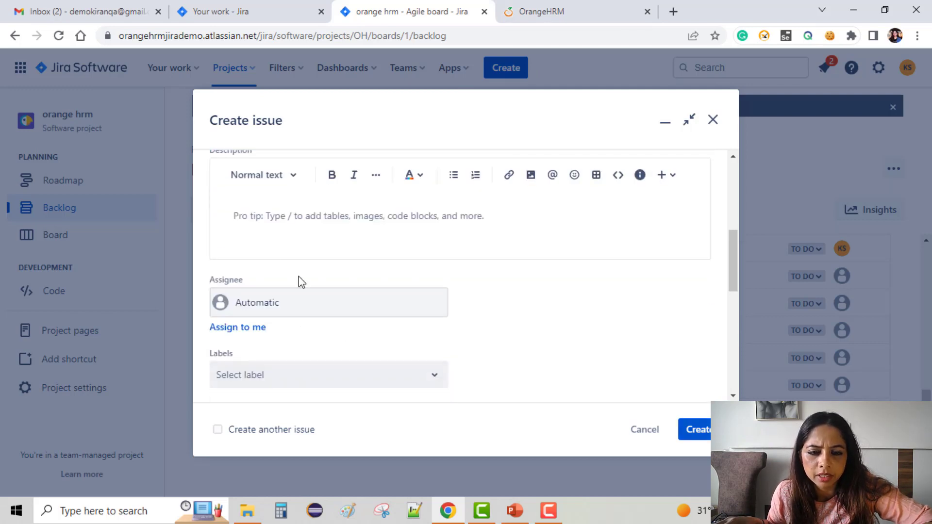
Step: Fill in the bug's description with the lines "Steps to reproduce:", "1.login to the portal" and an empty "2." item
left_click(271, 213)
type("Step")
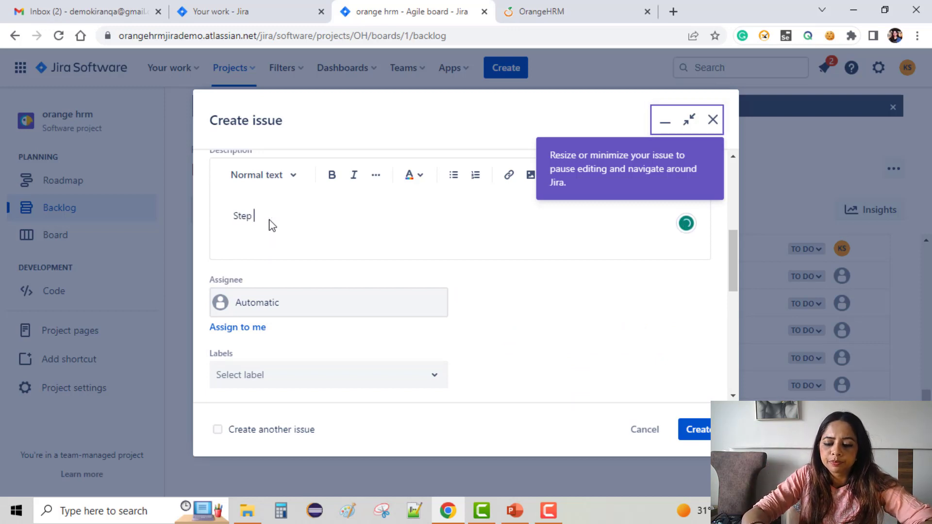
type("s to reproduce")
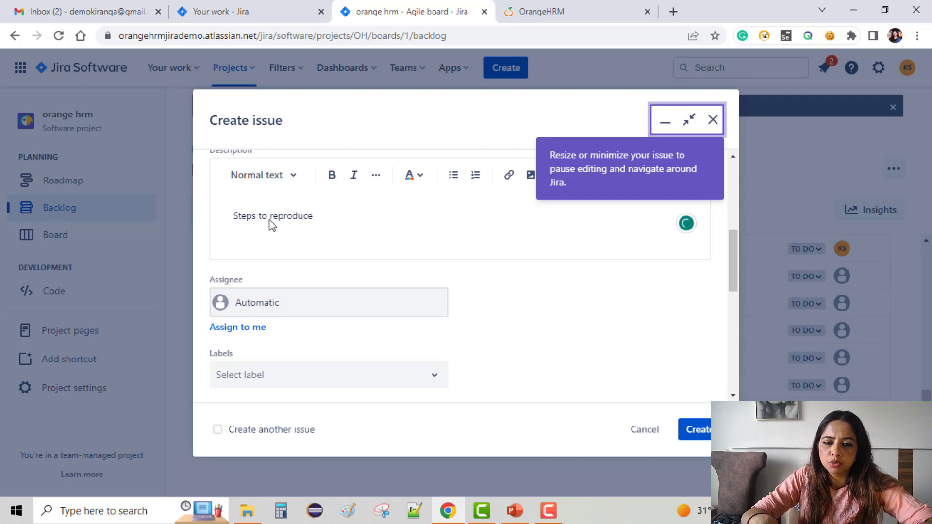
type(":")
key("Return")
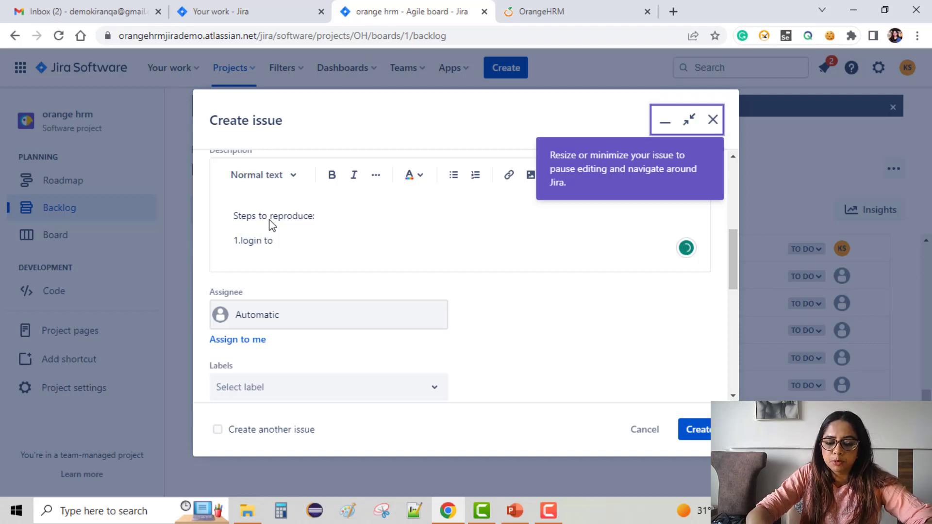
type("the portal")
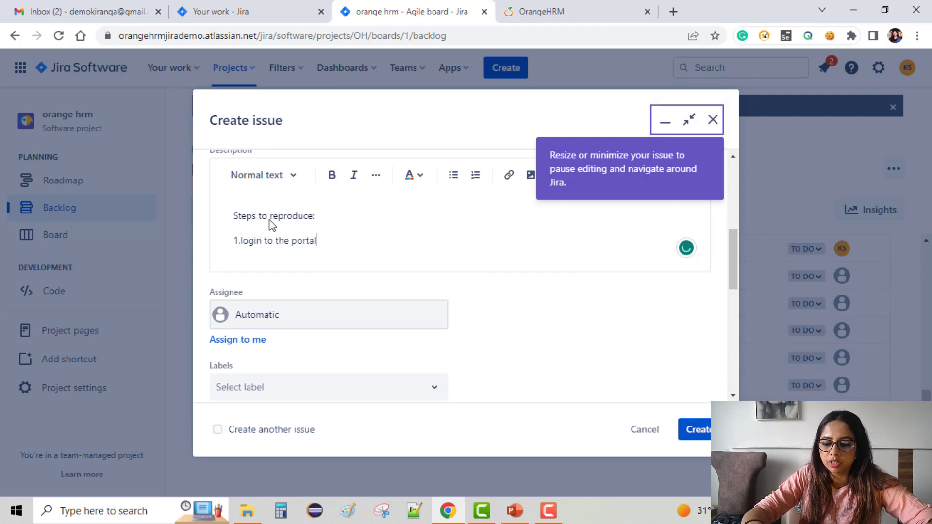
key("Return")
type("2")
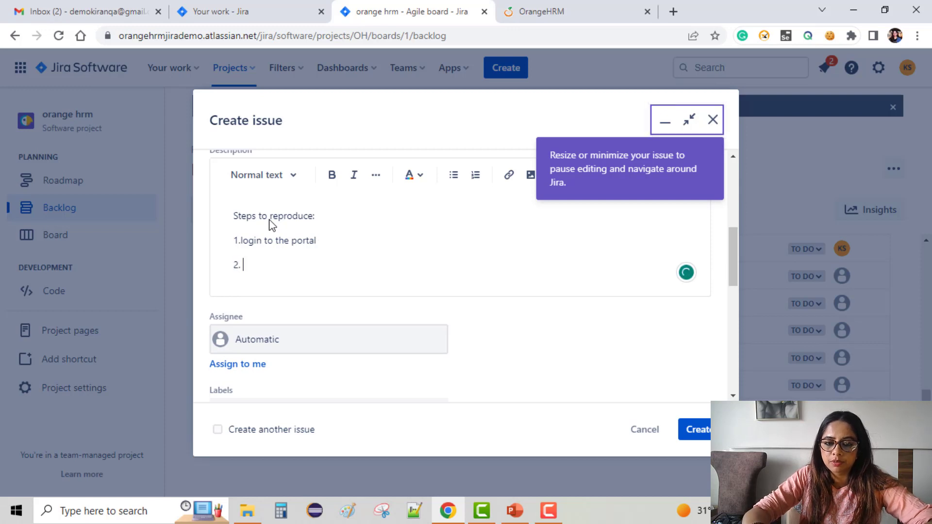
type(".")
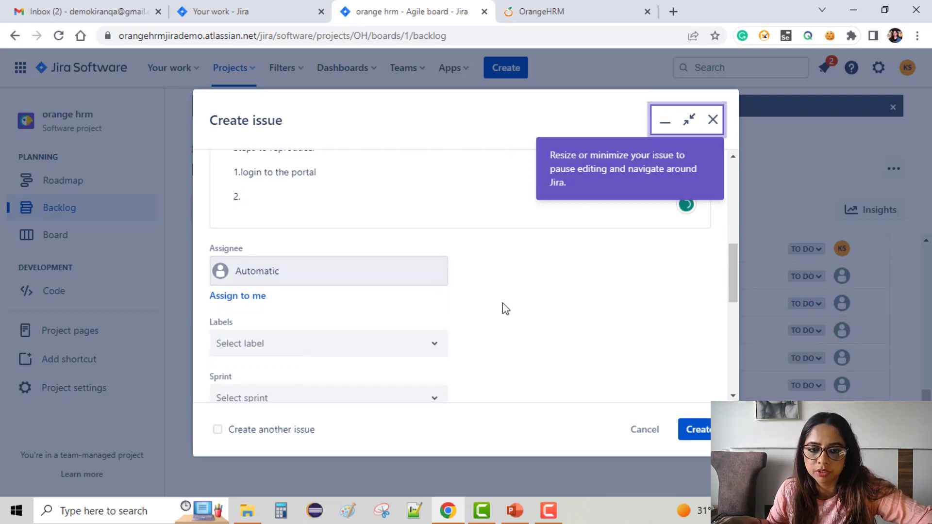
Step: Review the remaining fields, leave them at their defaults with "Create another issue" off, and create the bug
scroll(502, 303, "down", 2)
left_click_drag(281, 297, 240, 281)
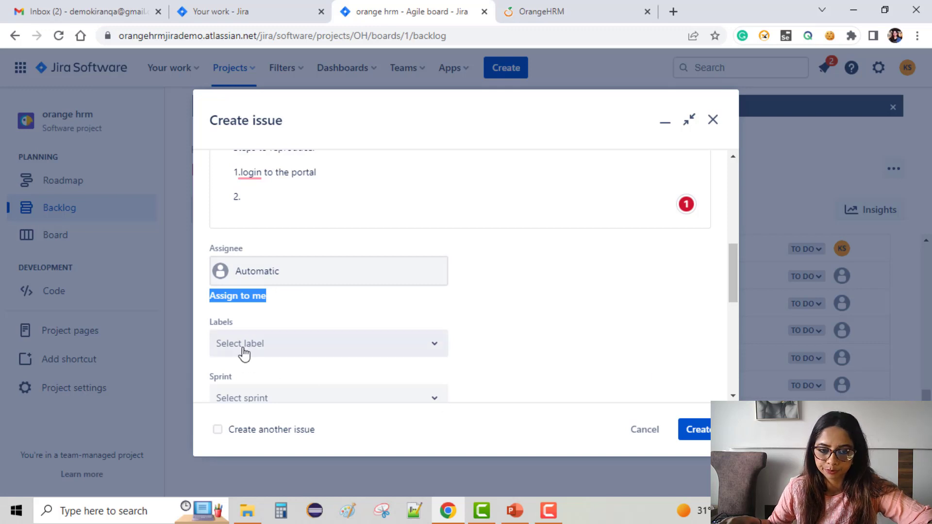
scroll(388, 362, "down", 1)
scroll(388, 362, "down", 2)
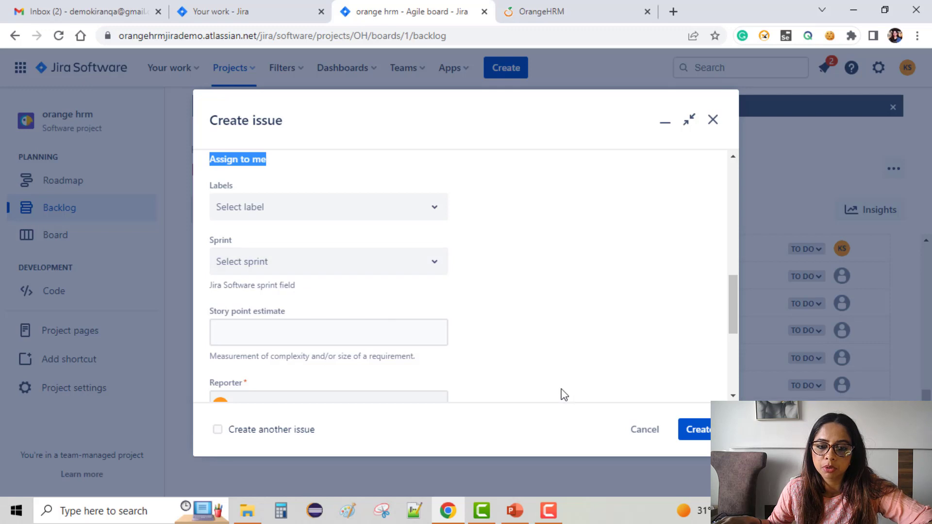
scroll(563, 394, "down", 3)
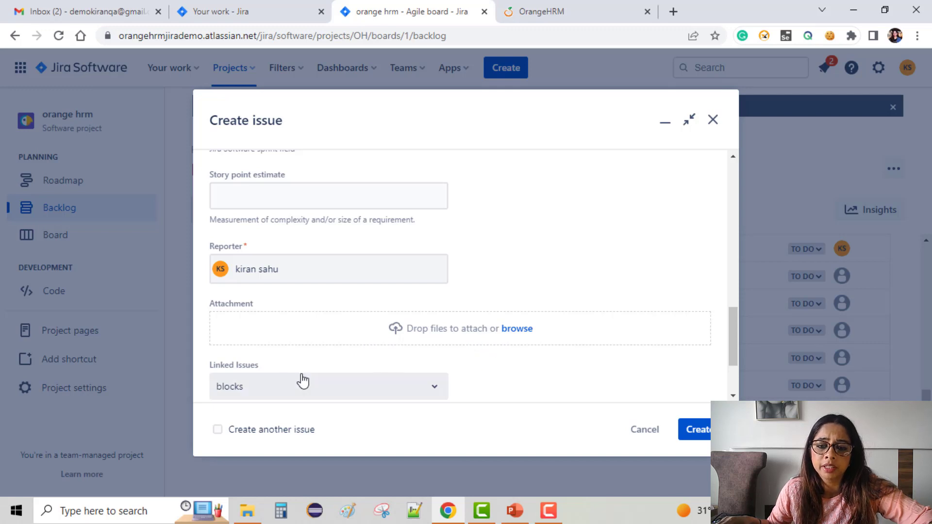
scroll(301, 374, "down", 2)
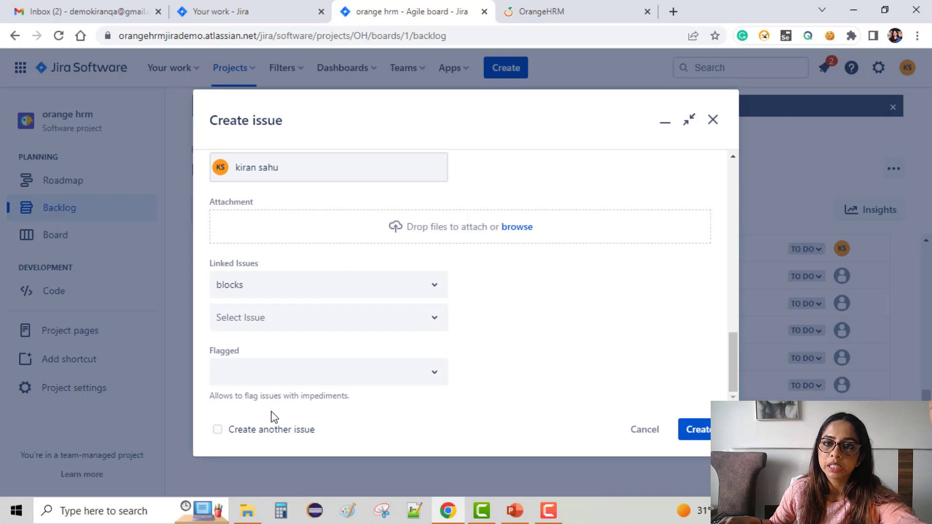
left_click(218, 432)
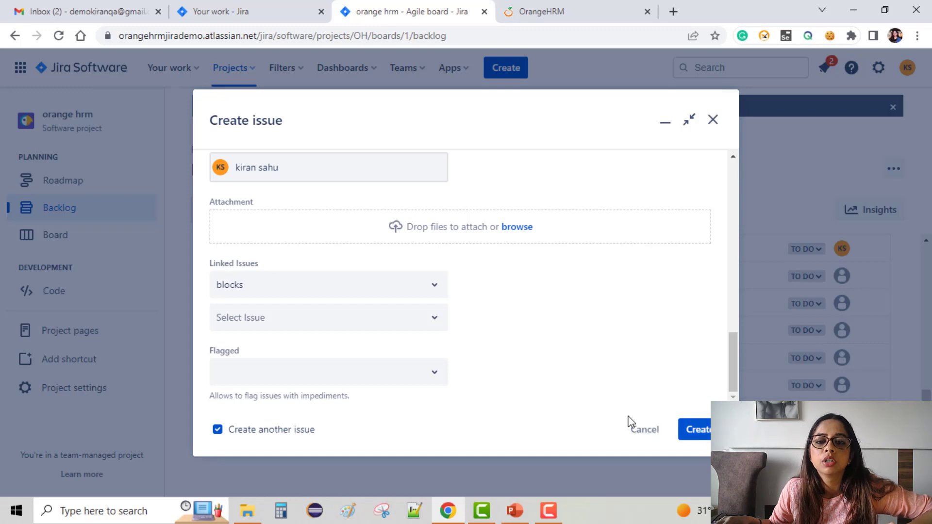
left_click(218, 429)
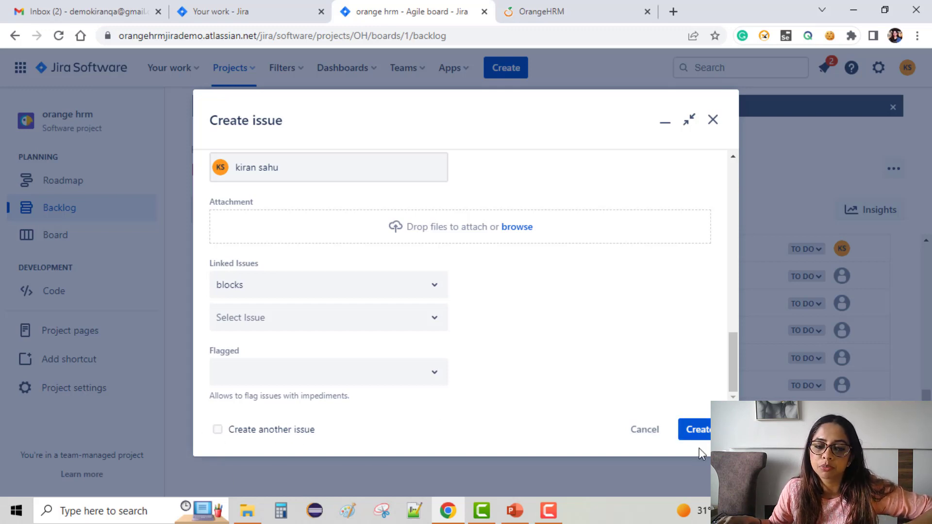
left_click(702, 437)
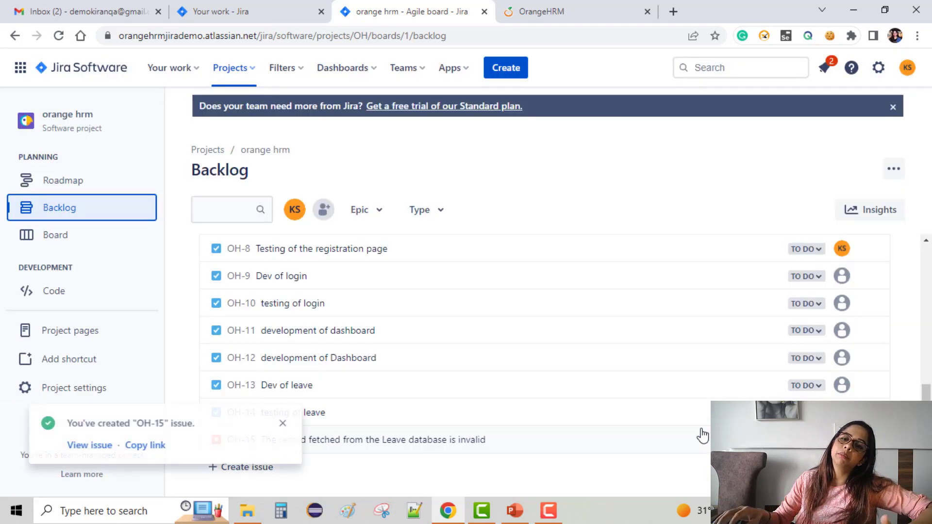
Step: Dismiss the creation notification and look over the backlog for the new bug about the invalid Leave record
scroll(444, 335, "down", 1)
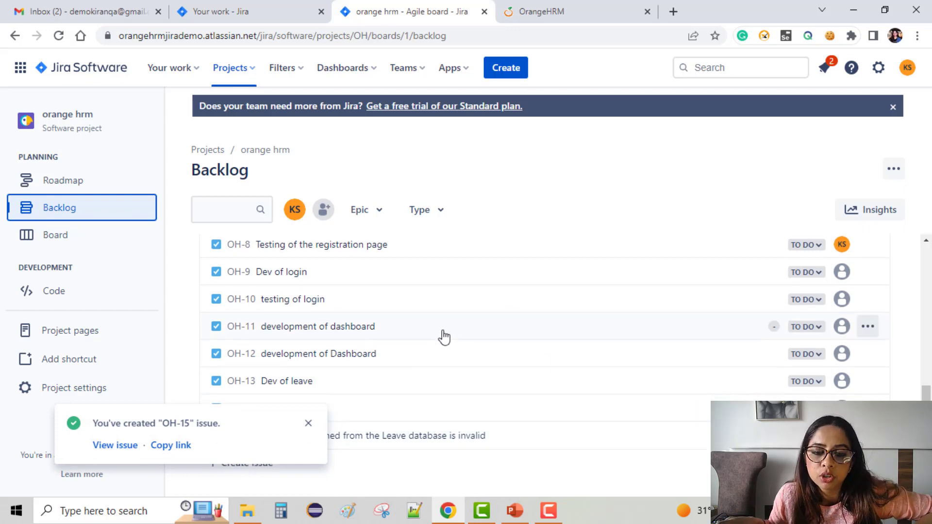
left_click(309, 423)
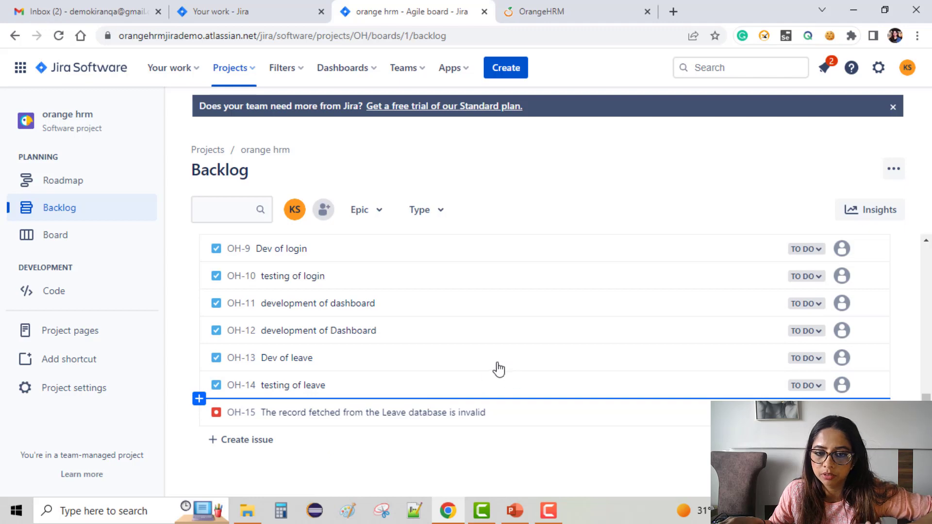
scroll(458, 369, "up", 2)
scroll(449, 357, "up", 8)
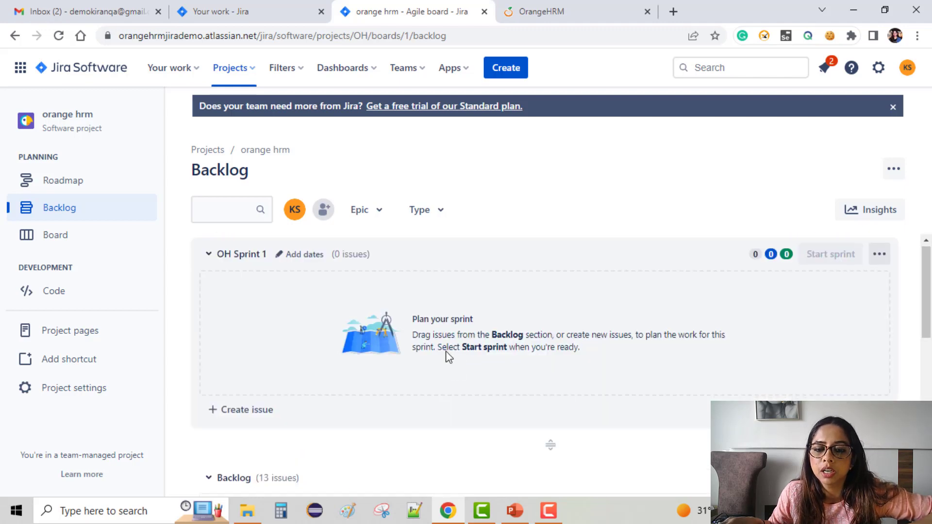
scroll(447, 357, "down", 10)
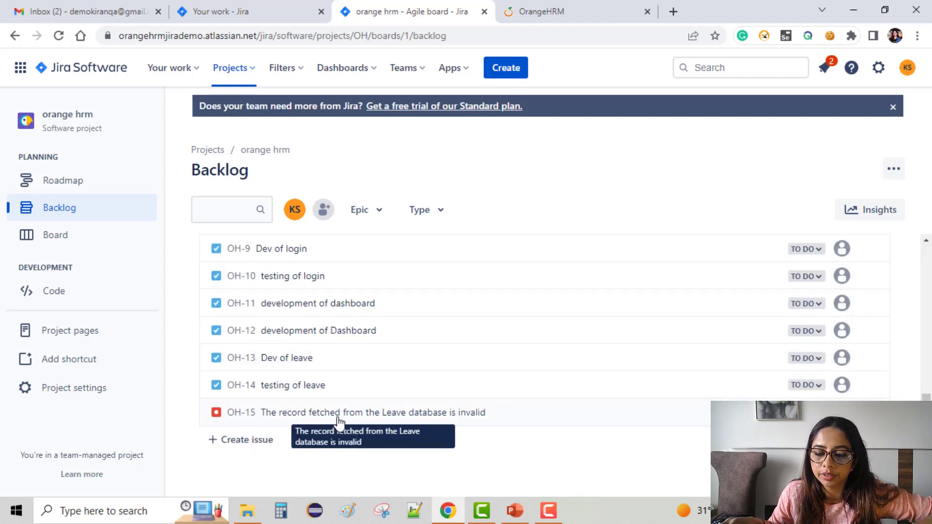
Step: Assign the backlog issues OH-5 Leave, OH-7 Development of registration Page and OH-8 Testing of the registration page to the epic "orange hrm website"
scroll(350, 400, "up", 3)
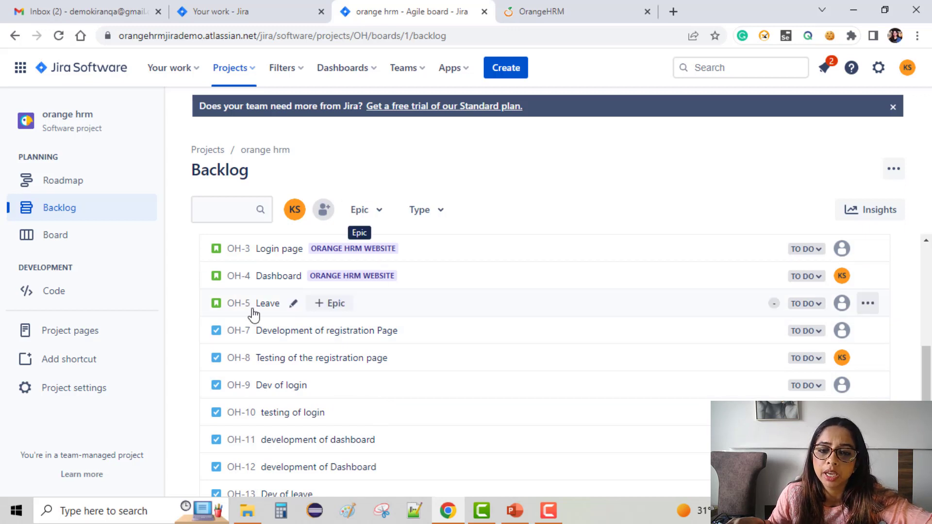
left_click(321, 305)
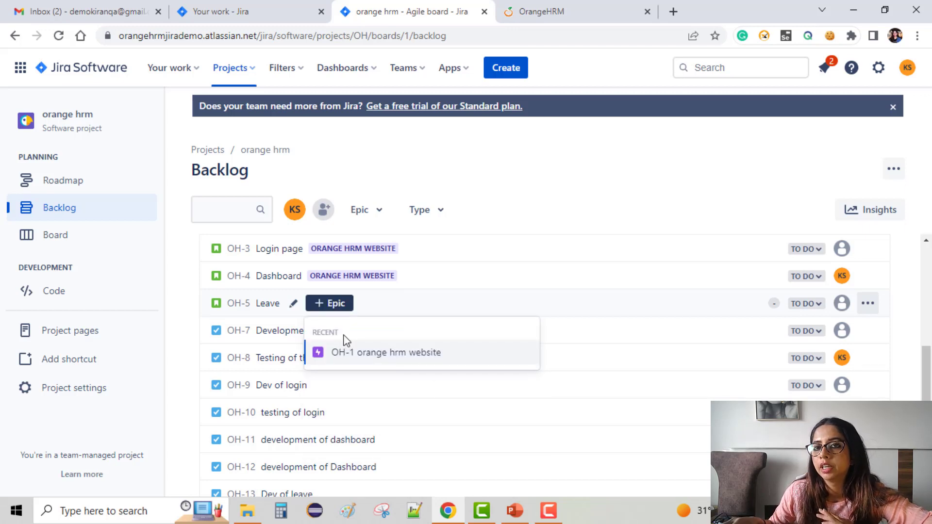
left_click(438, 355)
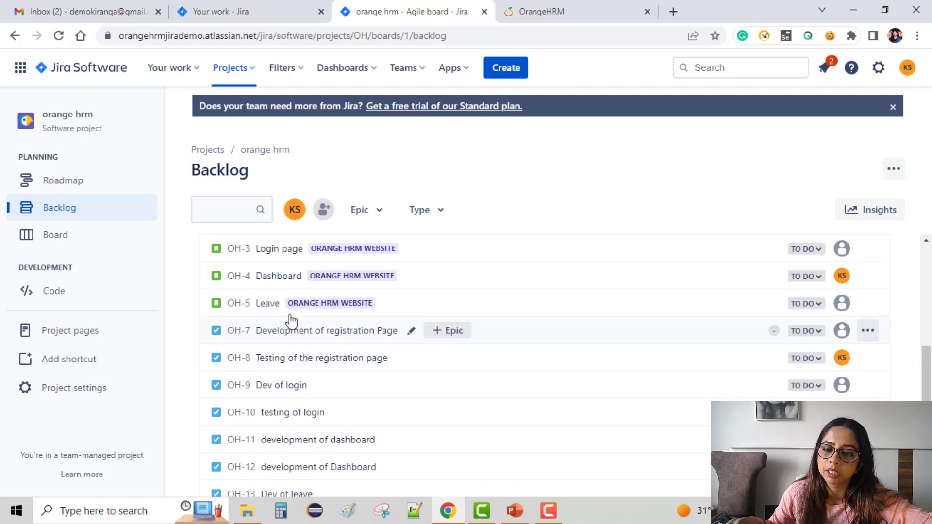
left_click(451, 339)
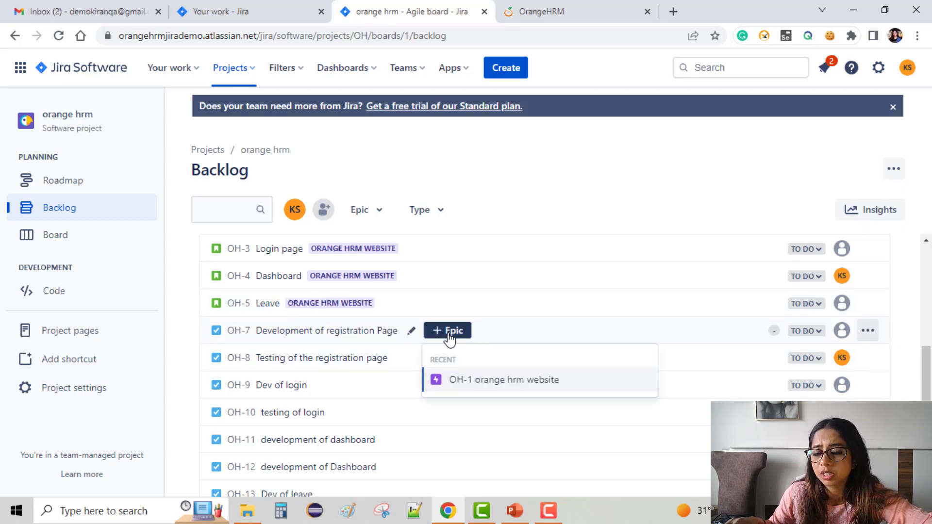
left_click(480, 382)
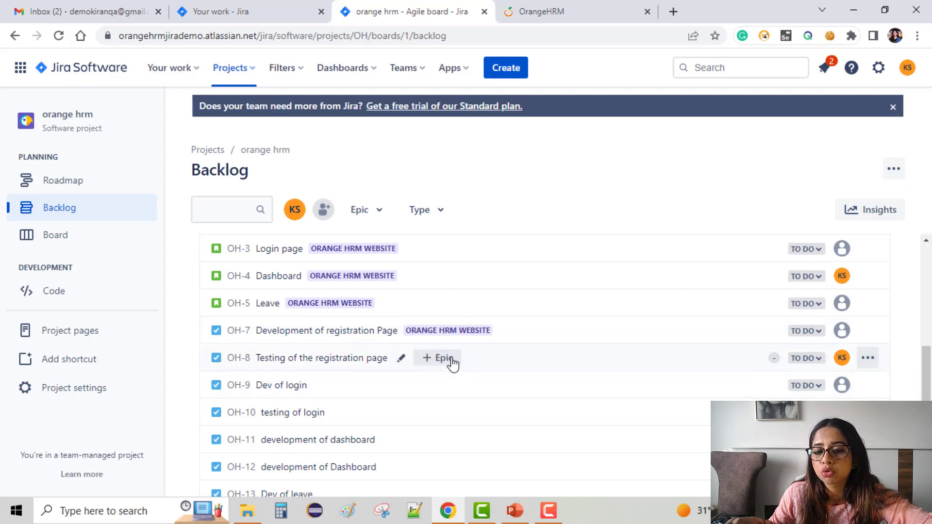
left_click(451, 359)
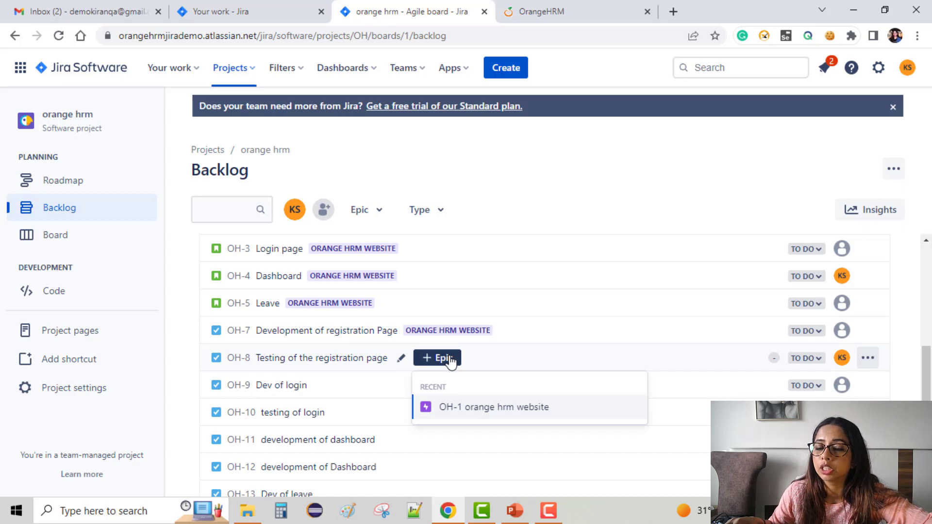
left_click(489, 411)
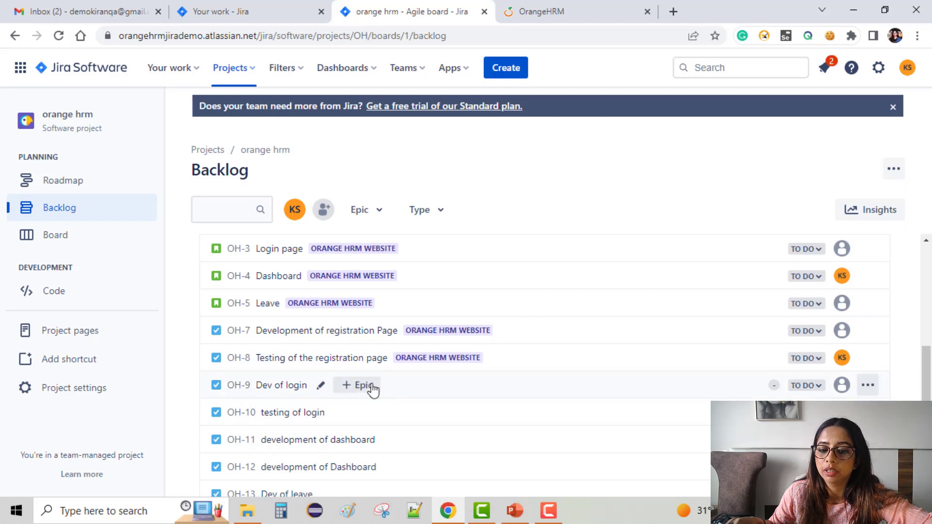
Step: Add OH-9 Dev of login, OH-10 testing of login and OH-11 development of dashboard to the epic "orange hrm website"
left_click(362, 385)
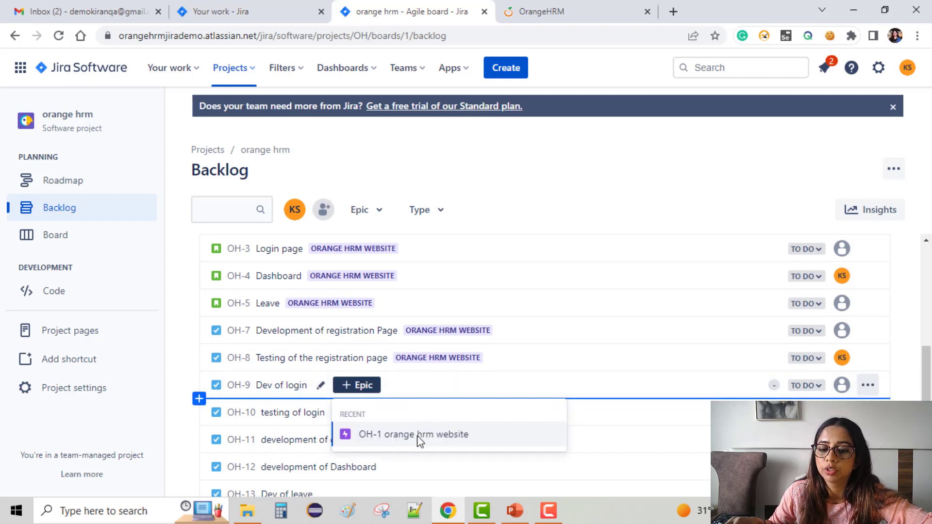
left_click(419, 437)
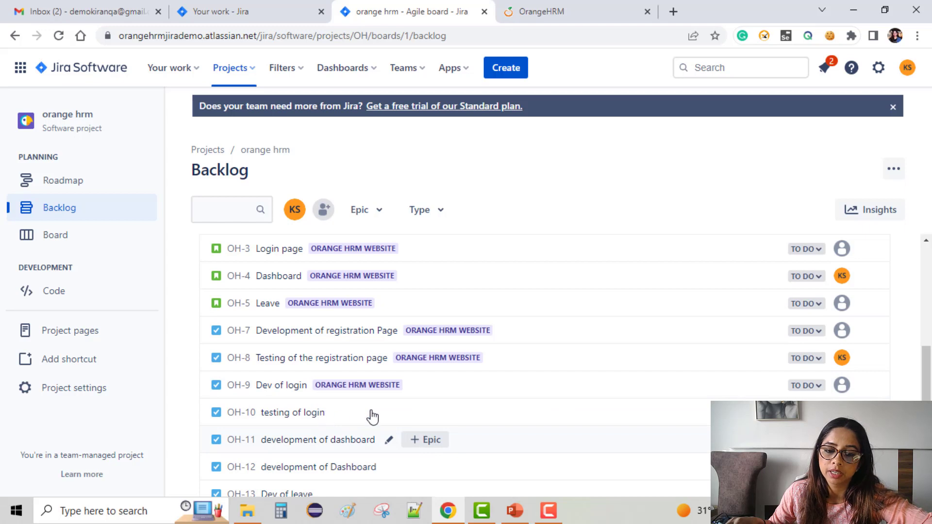
left_click(379, 412)
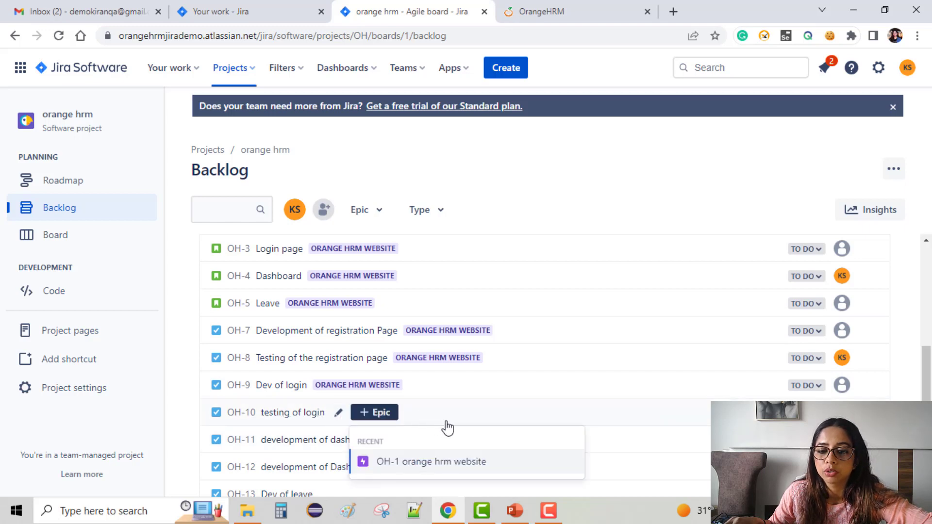
left_click(422, 463)
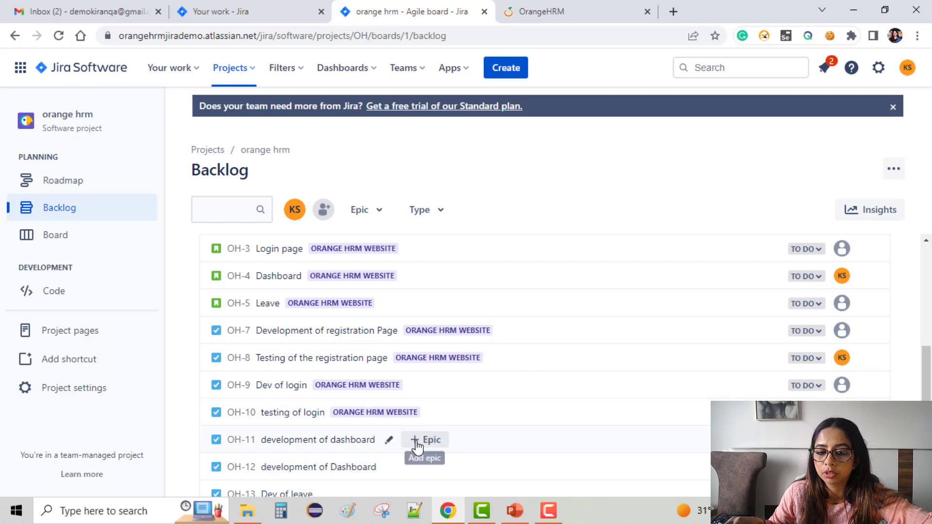
left_click(417, 442)
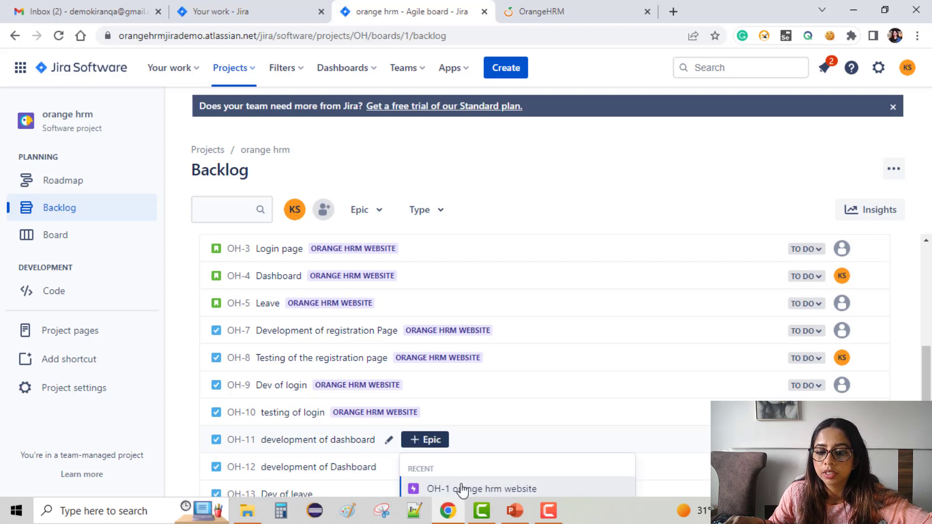
left_click(566, 401)
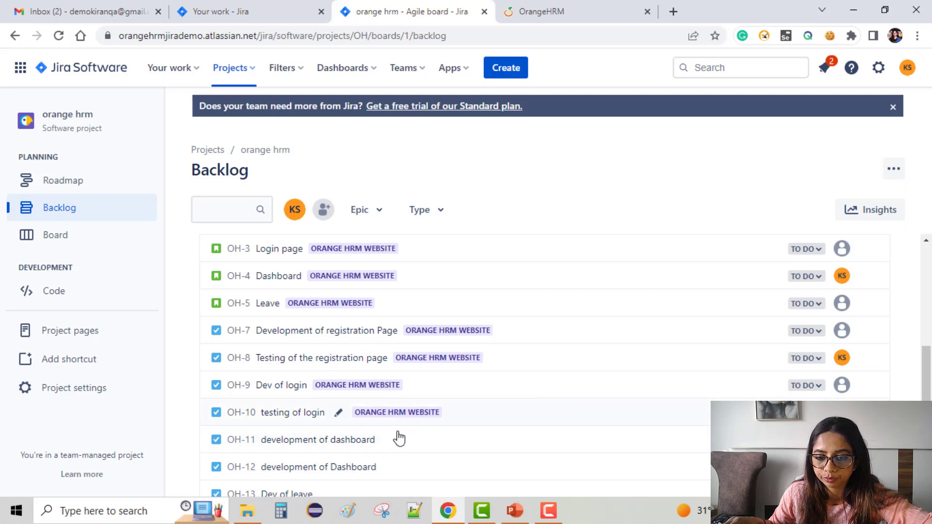
Step: Add OH-12 development of Dashboard and OH-13 Dev of leave to the epic "orange hrm website"
scroll(391, 449, "down", 3)
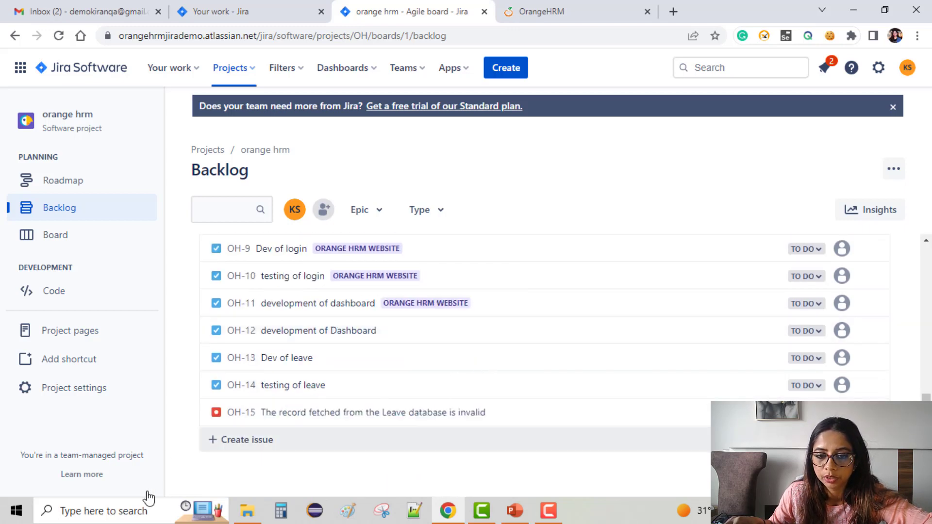
left_click(420, 331)
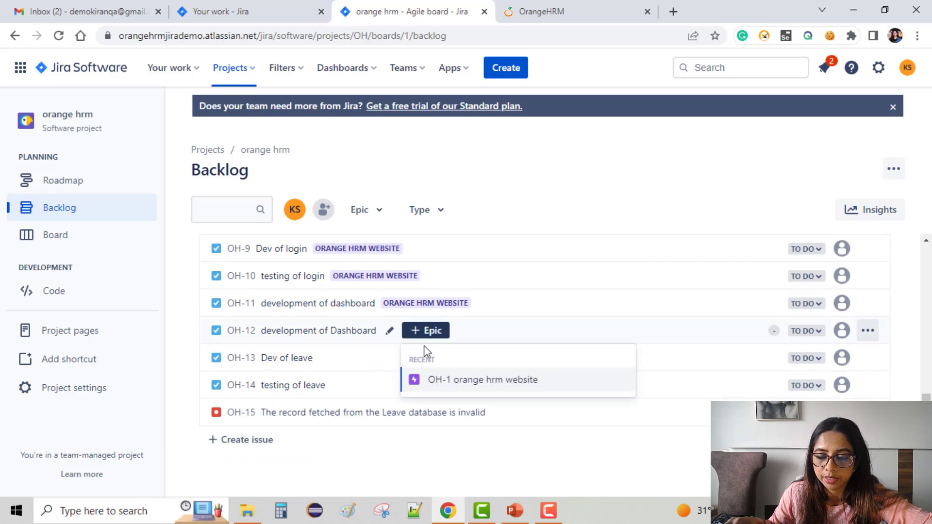
left_click(452, 383)
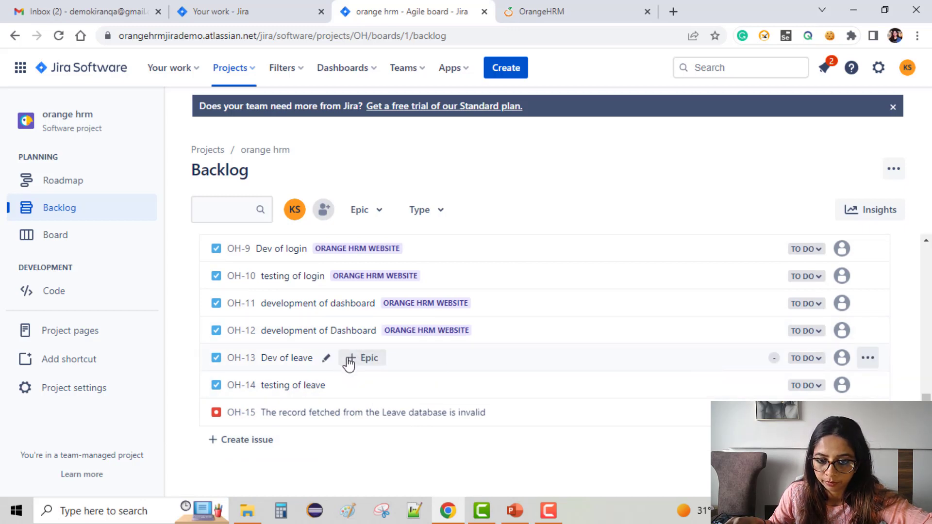
left_click(362, 358)
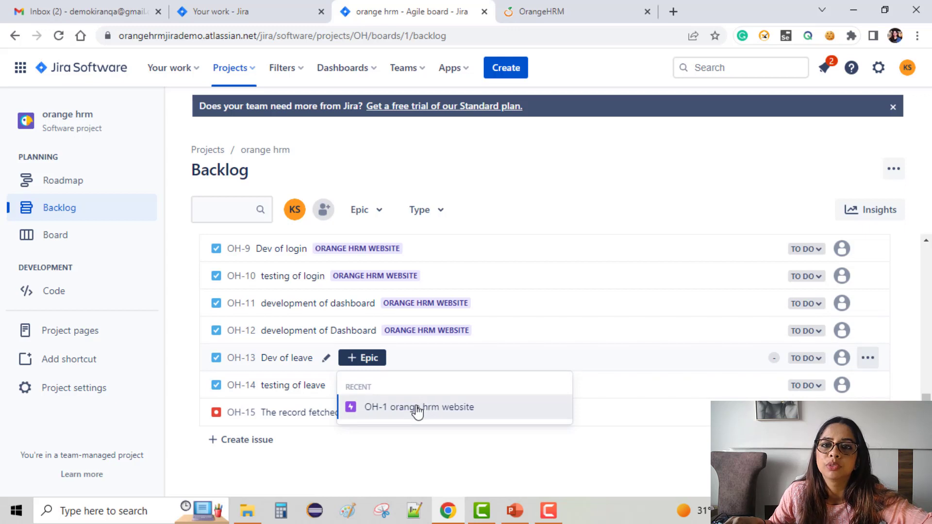
left_click(418, 408)
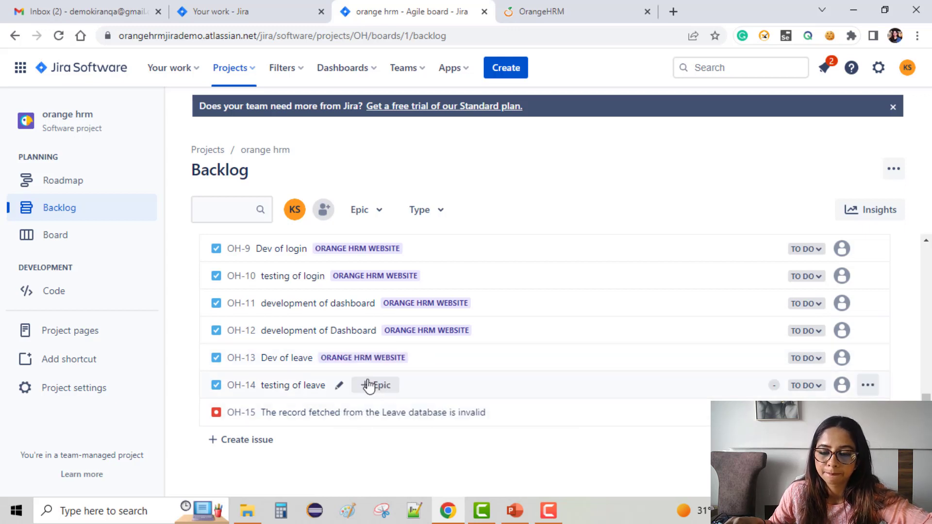
Step: Assign the backlog issue OH-14 testing of leave to the epic "orange hrm website"
left_click(369, 386)
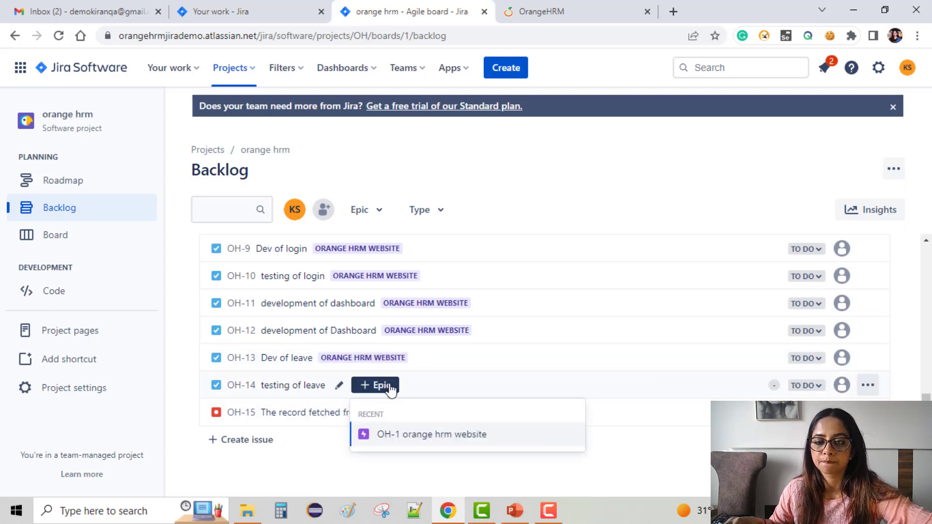
left_click(406, 435)
Step: Open the bug OH-15 about the invalid Leave database record on its own full issue page
mouse_move(510, 416)
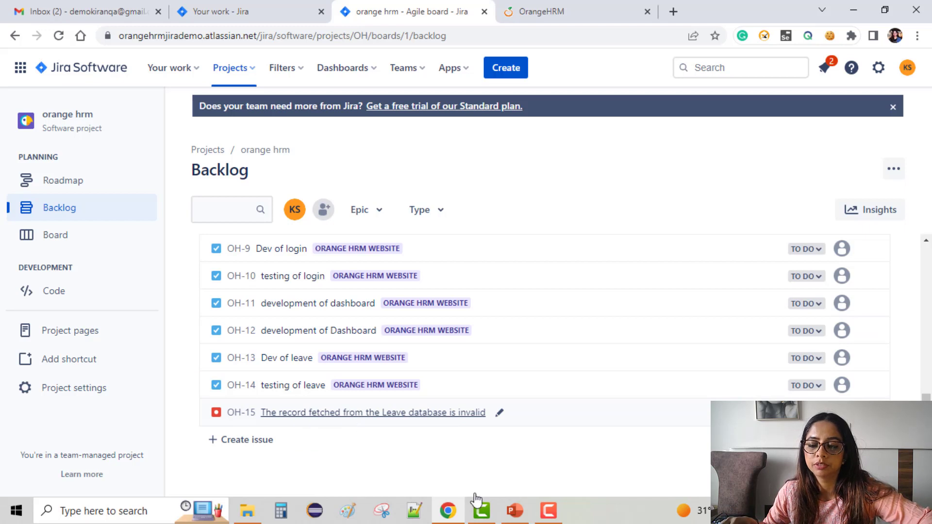
key("ctrl+shift+i")
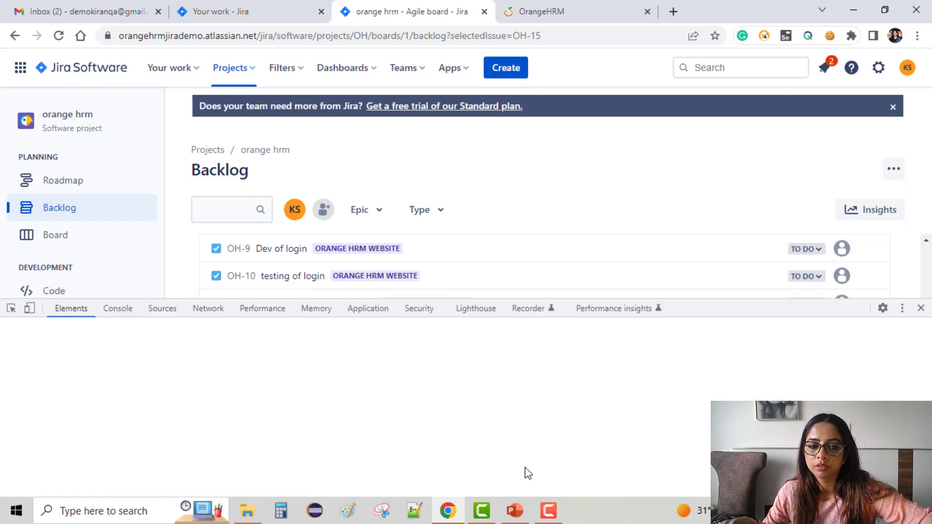
left_click(920, 308)
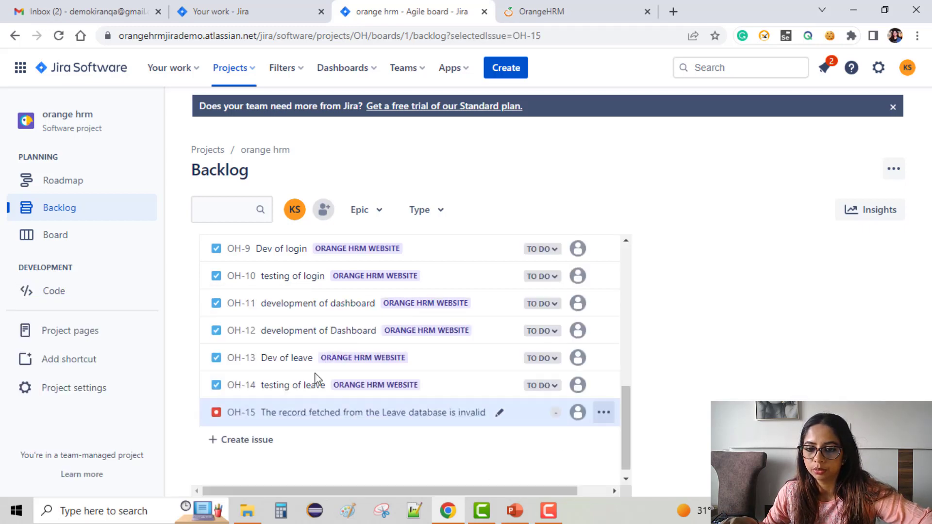
left_click(313, 414)
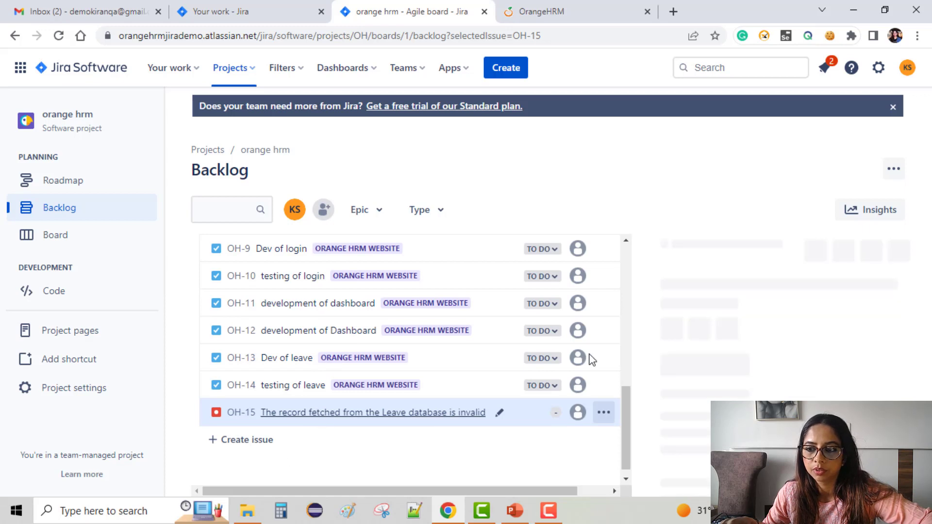
key("ctrl+shift+i")
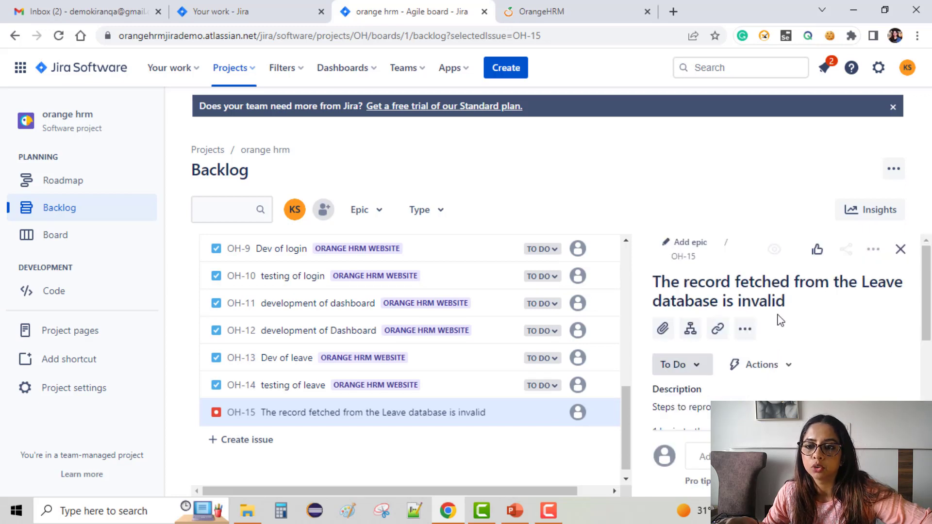
left_click(686, 256)
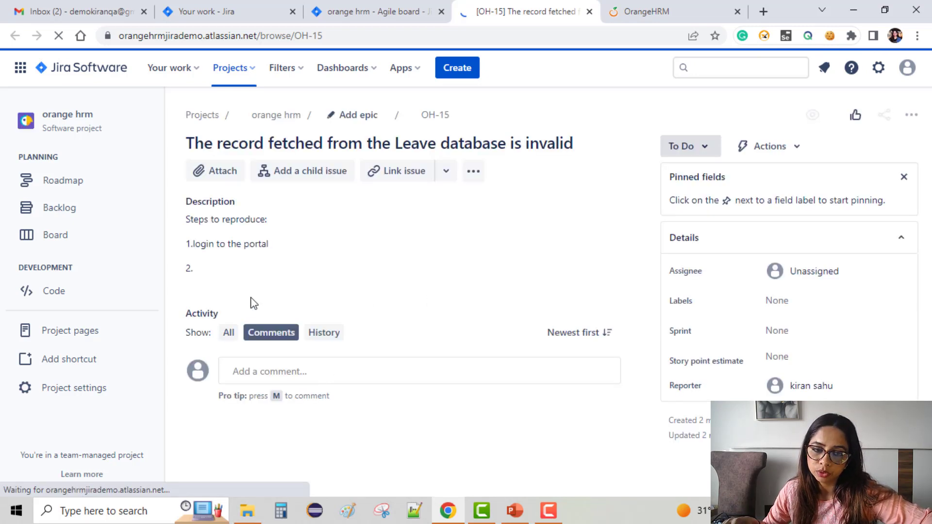
Step: Link the bug to the issue OH-14 testing of leave with the relation "relates to"
left_click(411, 177)
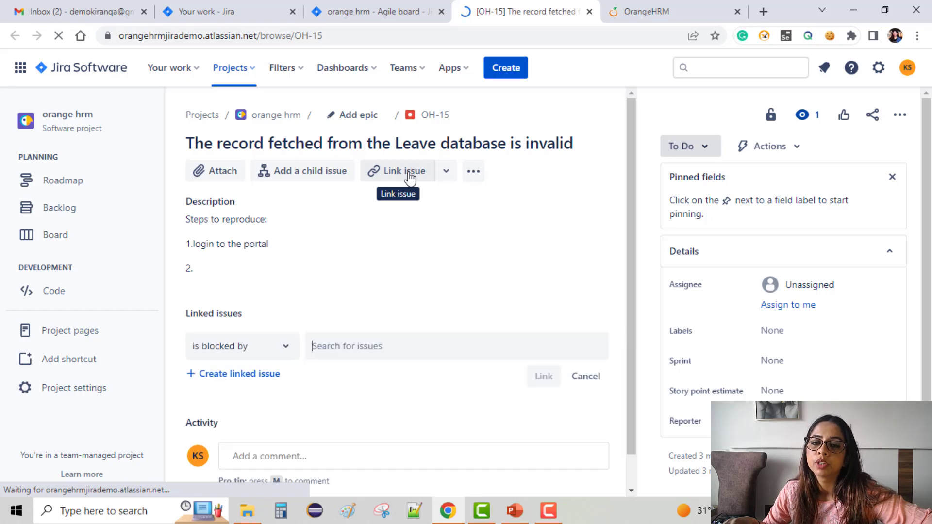
left_click(280, 344)
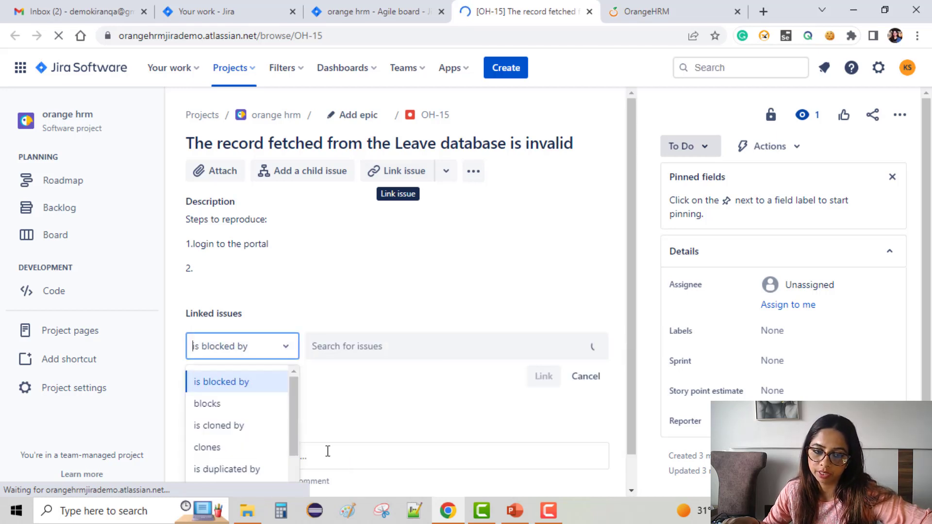
scroll(259, 439, "down", 2)
left_click(251, 443)
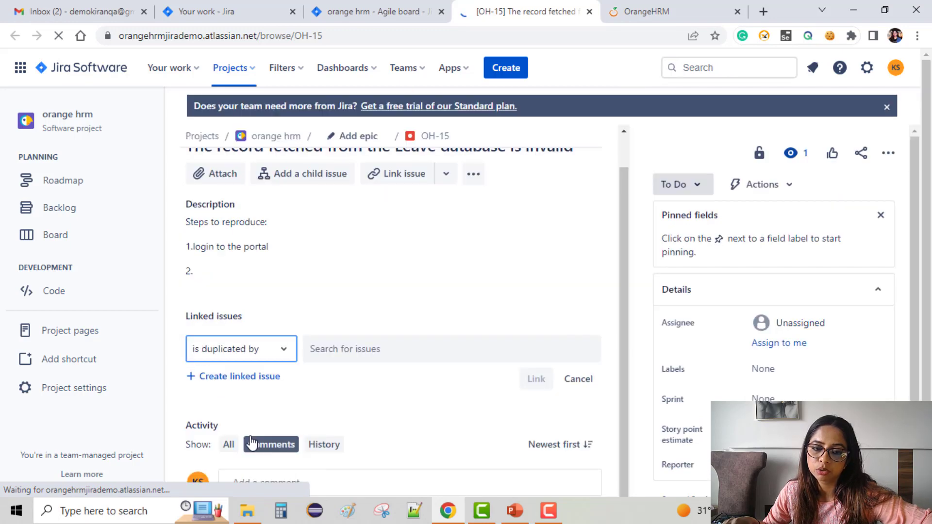
left_click(272, 351)
scroll(258, 386, "down", 1)
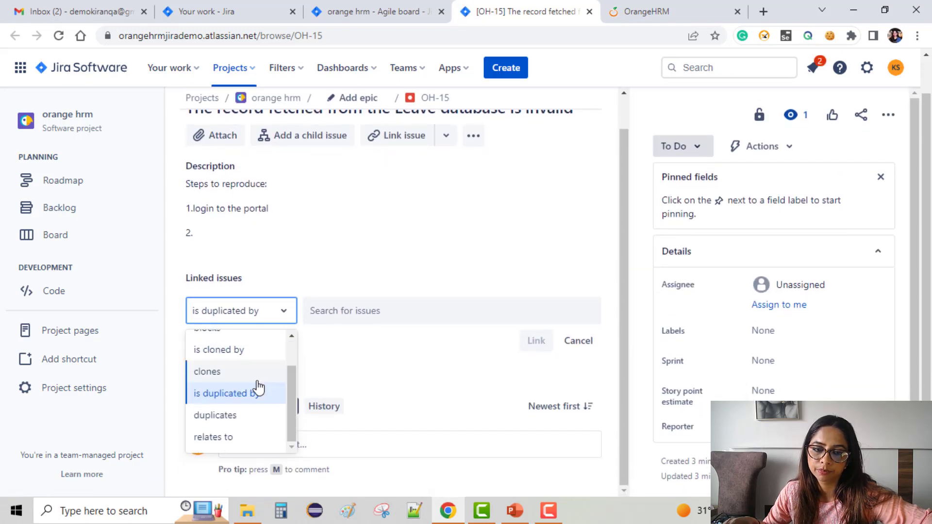
left_click(239, 439)
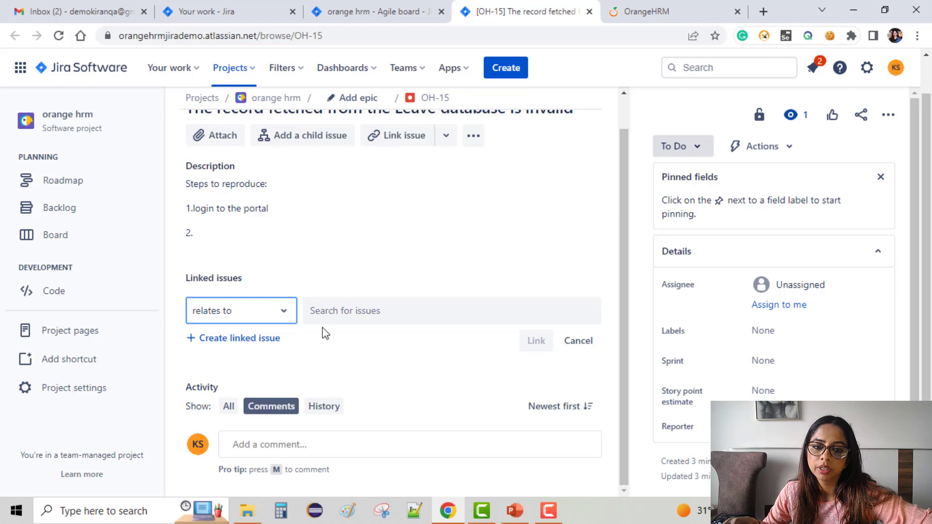
left_click(338, 307)
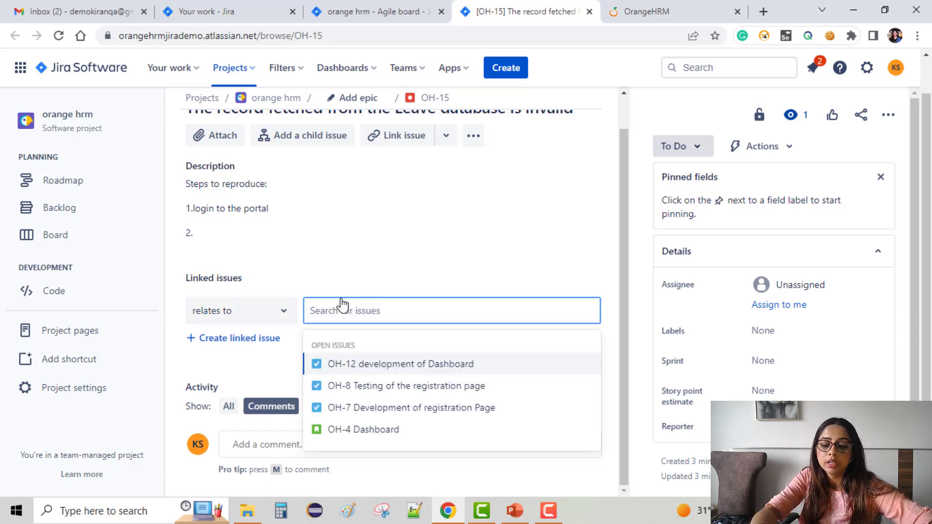
type("leave")
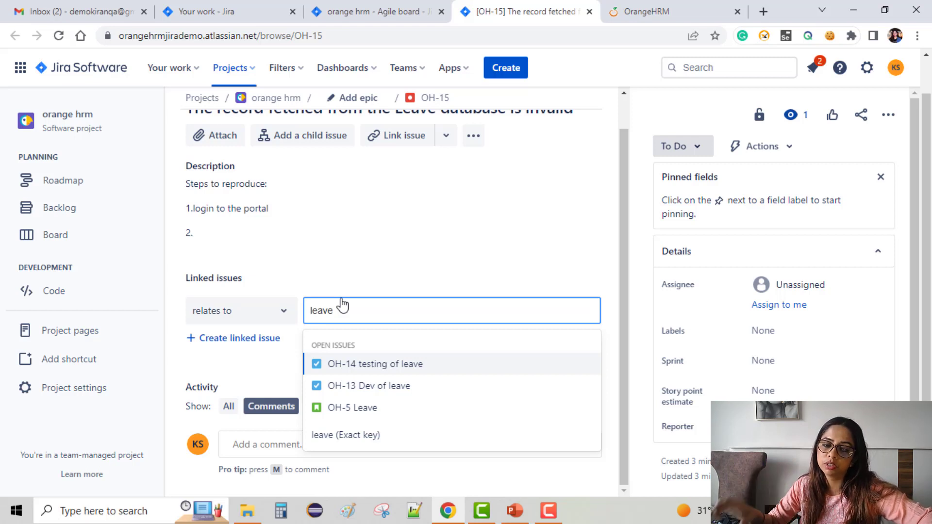
left_click(381, 372)
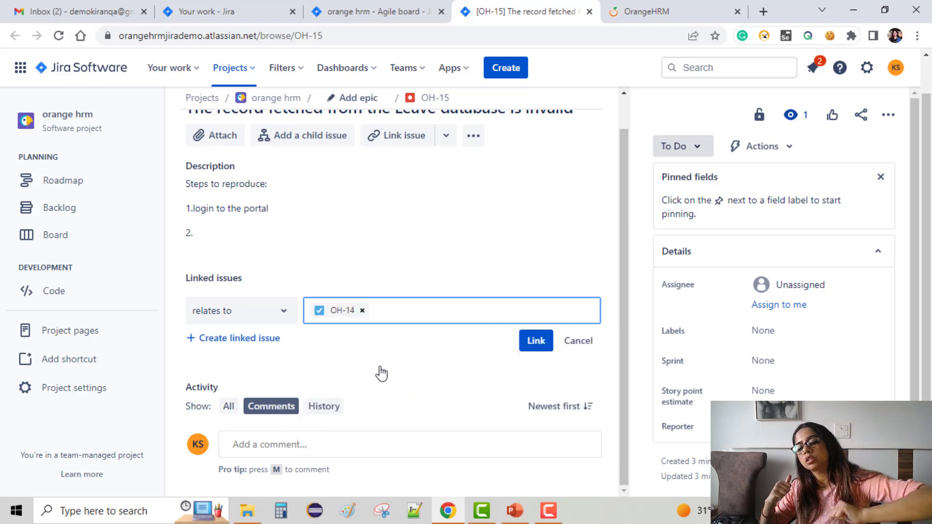
left_click(547, 342)
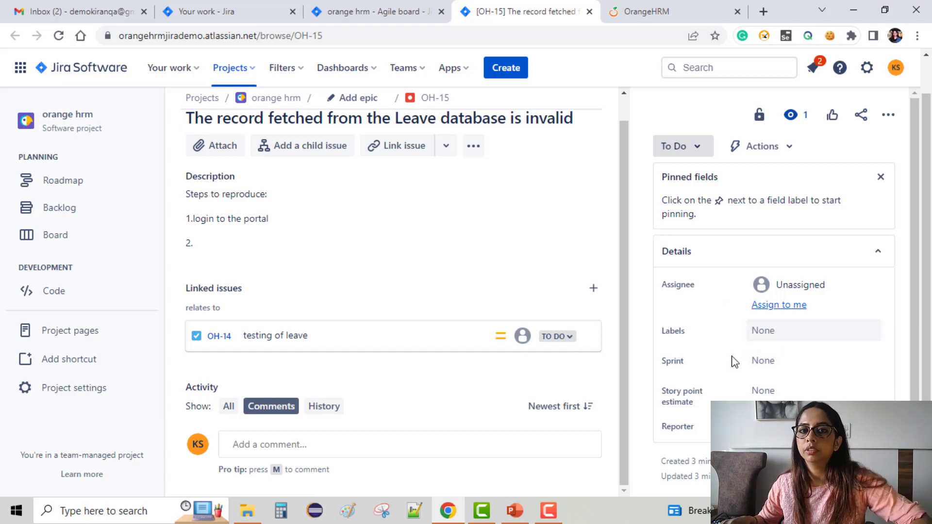
Step: Try to add the new label "exploratory bug" to the bug, and remove that entry again
left_click(773, 341)
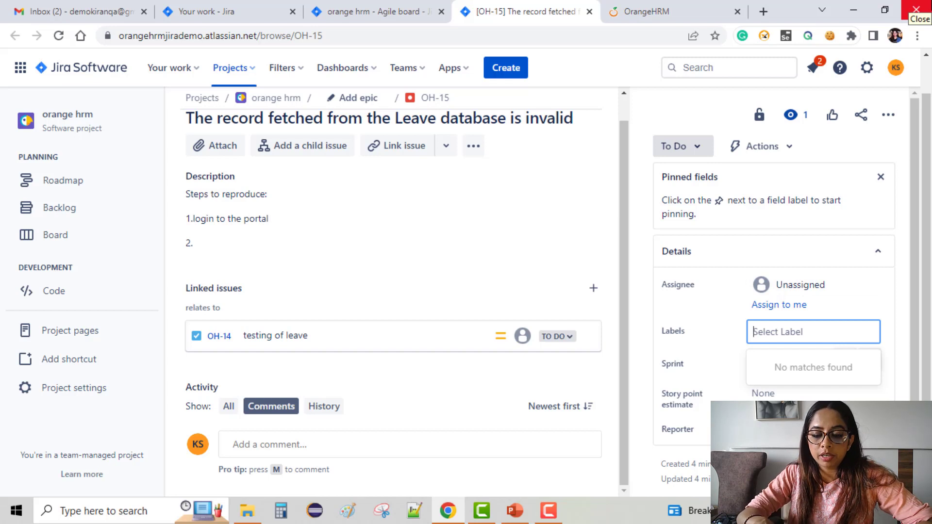
type("ex")
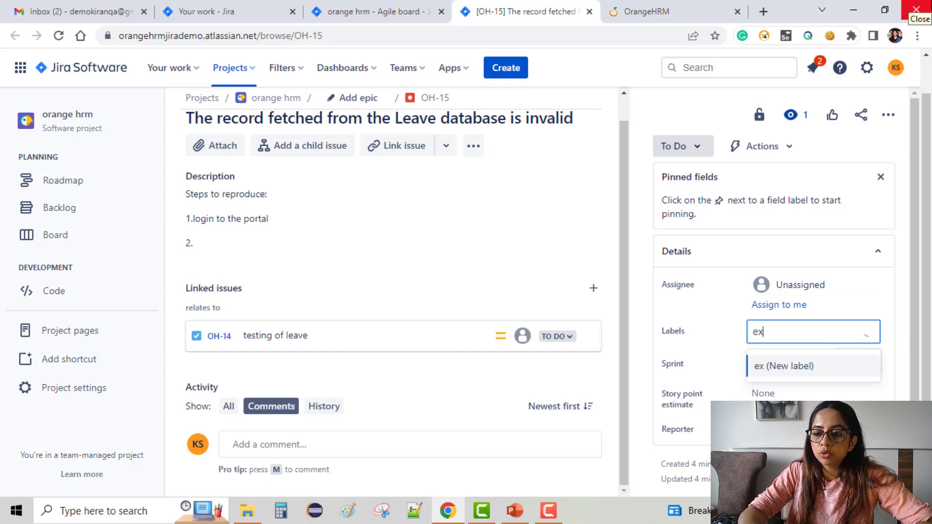
type("plo")
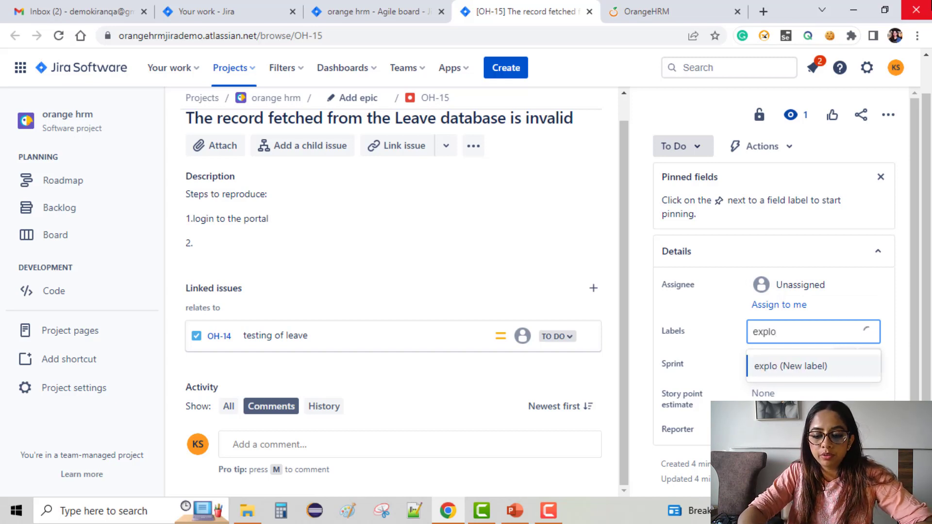
type("ratory")
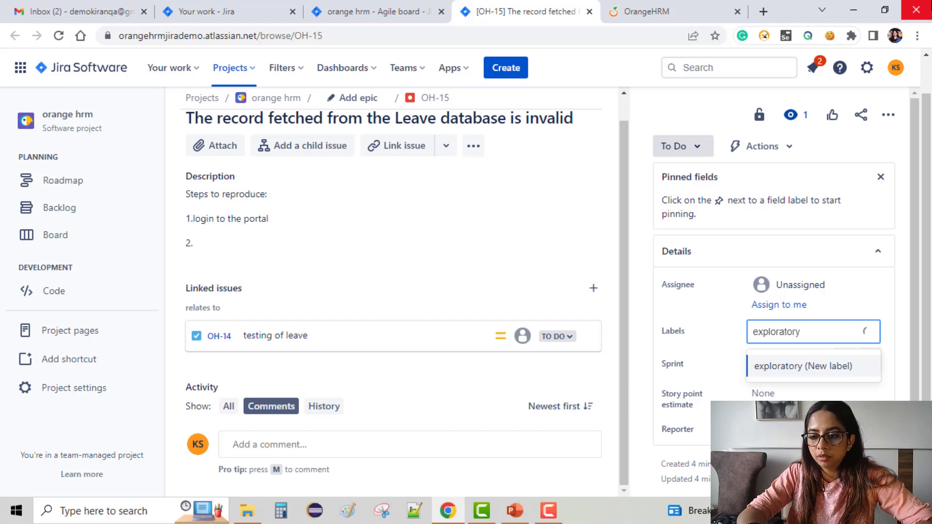
type(" bug")
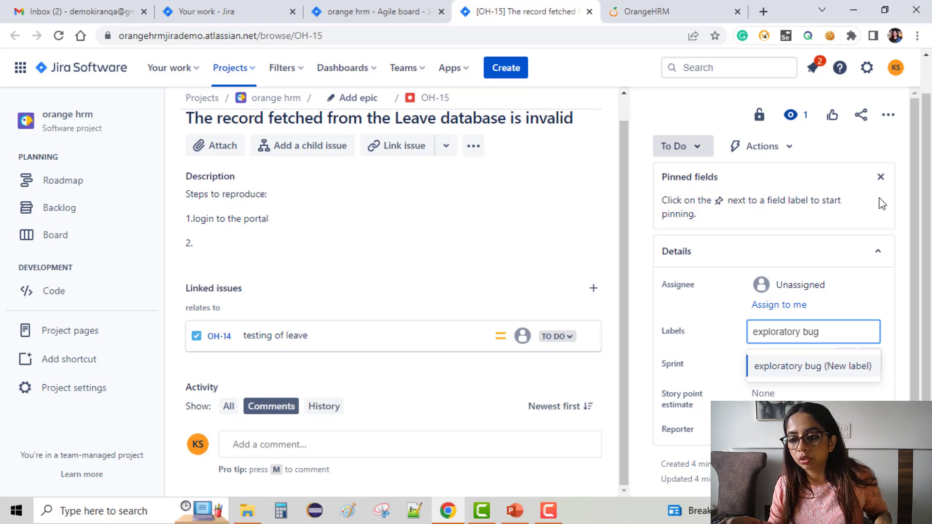
left_click(843, 375)
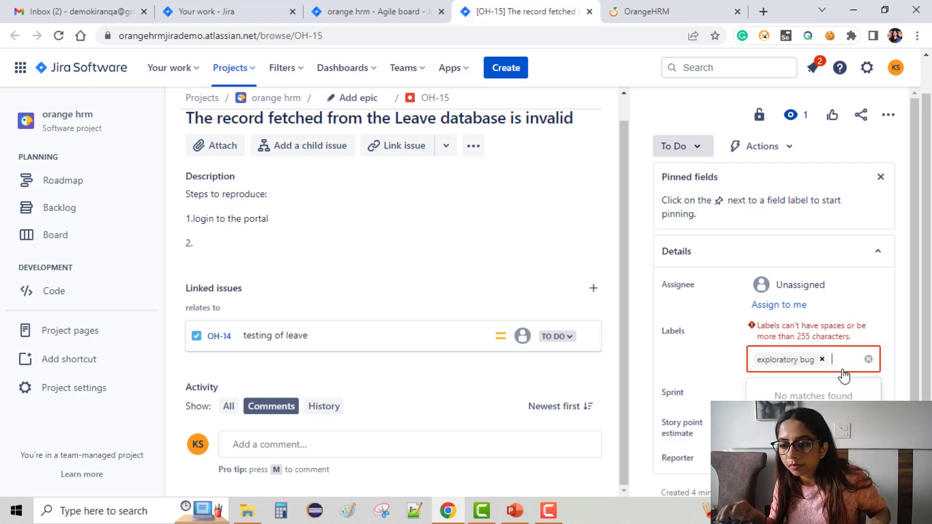
left_click(822, 359)
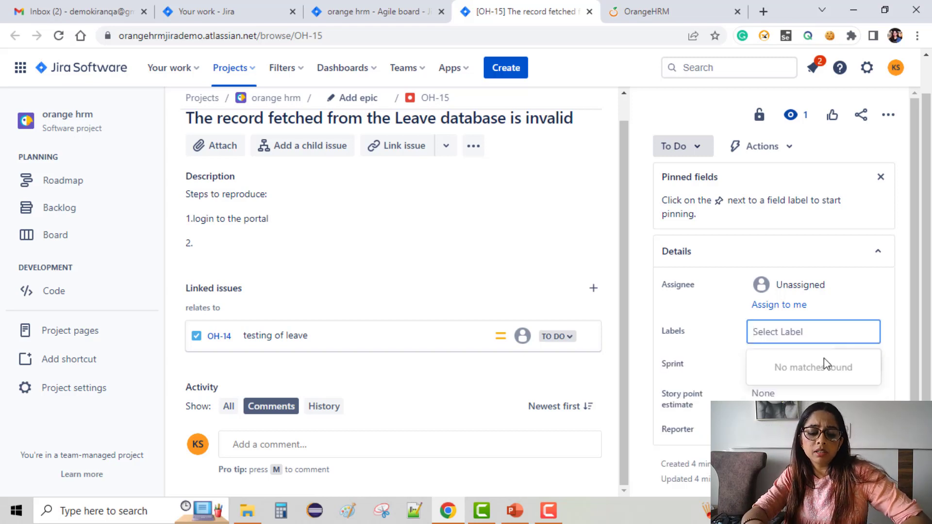
Step: Create the label "ExploratoryBug" for the bug and save it in the issue details
type("Ex")
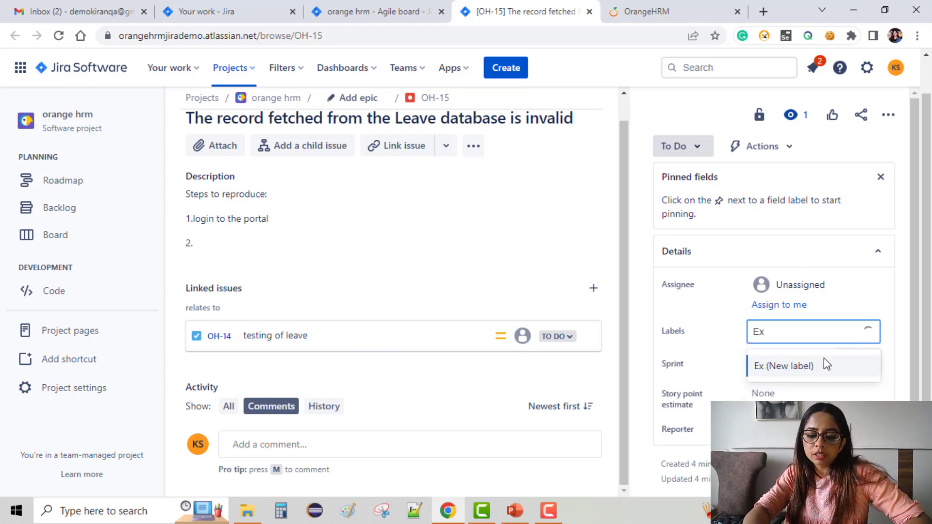
type("ploratoryBug")
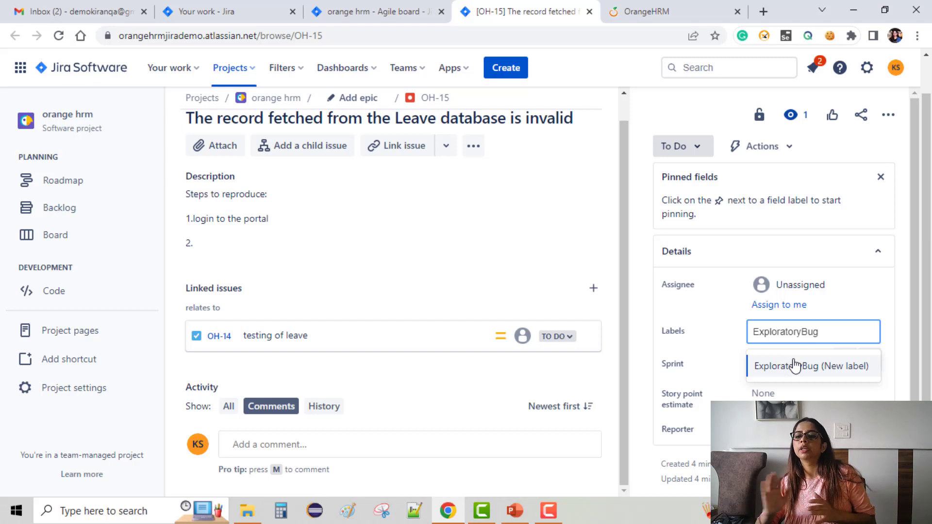
left_click(794, 366)
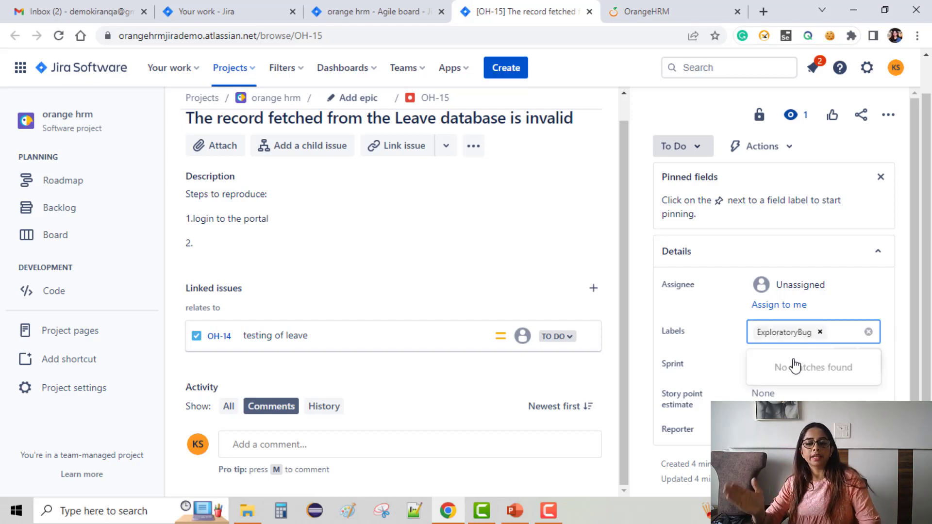
left_click(697, 359)
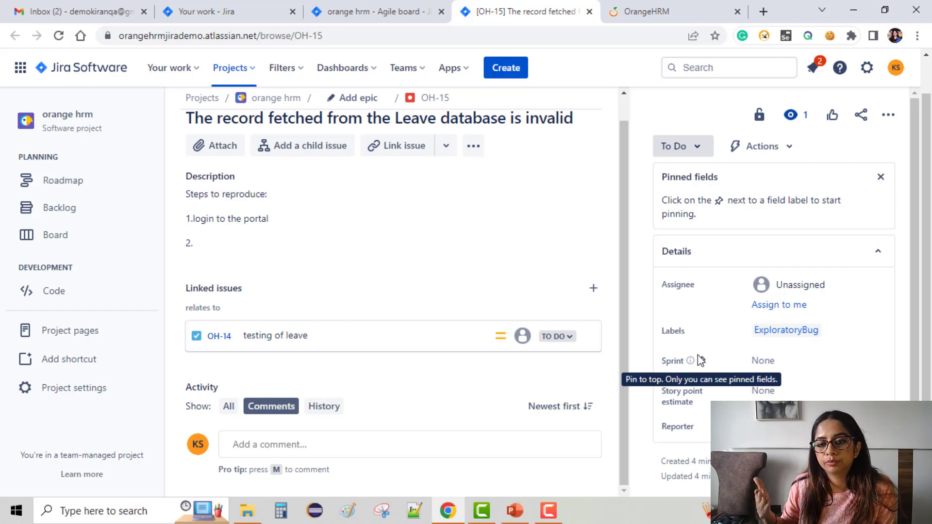
Step: Add a second new label, "Leavesection", to the bug and save the labels
left_click(854, 336)
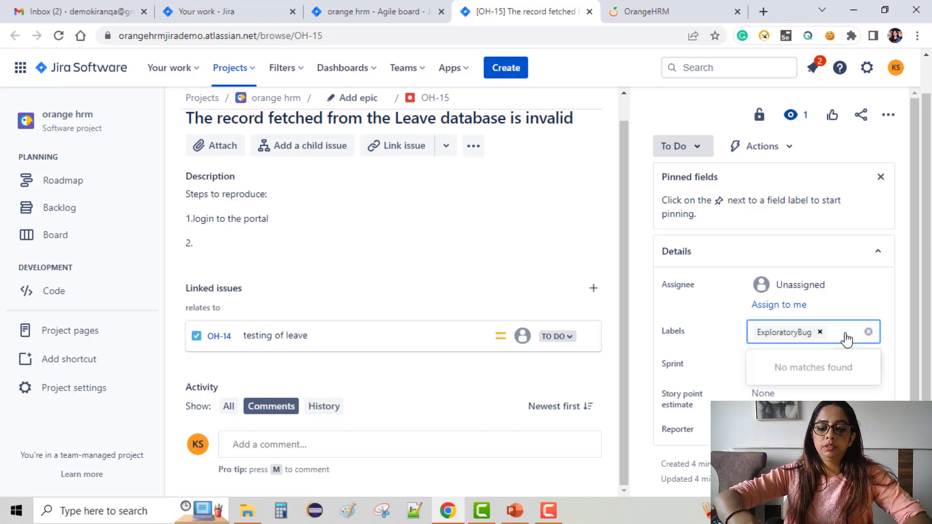
type("Leavesection")
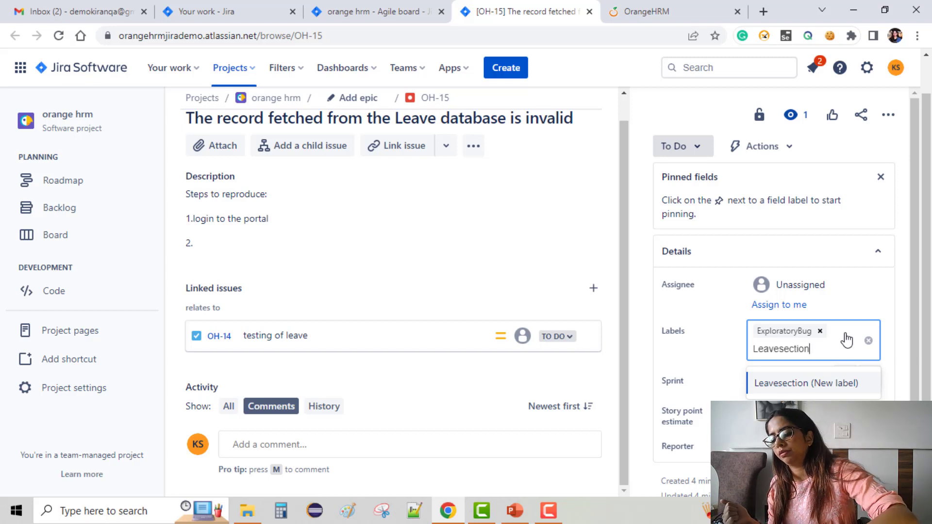
key("Return")
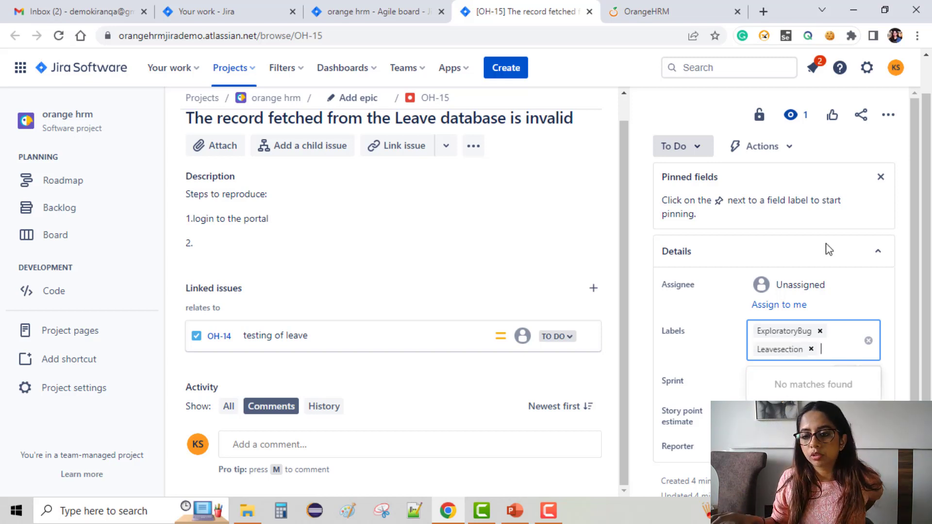
left_click(697, 356)
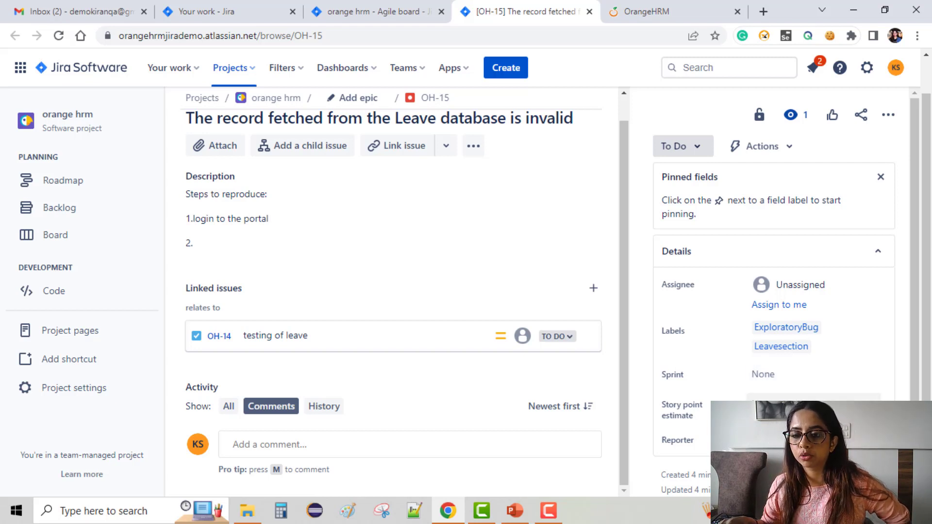
Step: Open the form for creating another issue, and switch to the OrangeHRM website
scroll(813, 373, "down", 1)
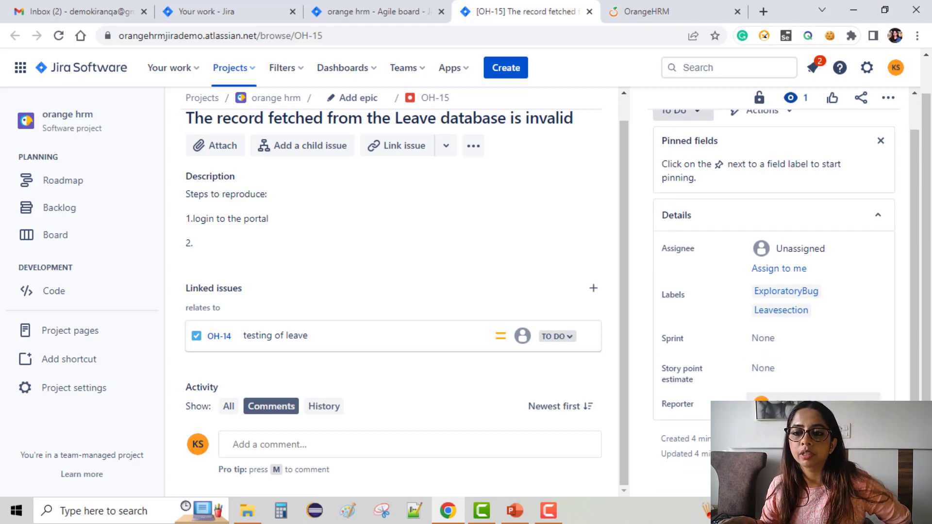
scroll(454, 274, "up", 1)
scroll(445, 221, "up", 1)
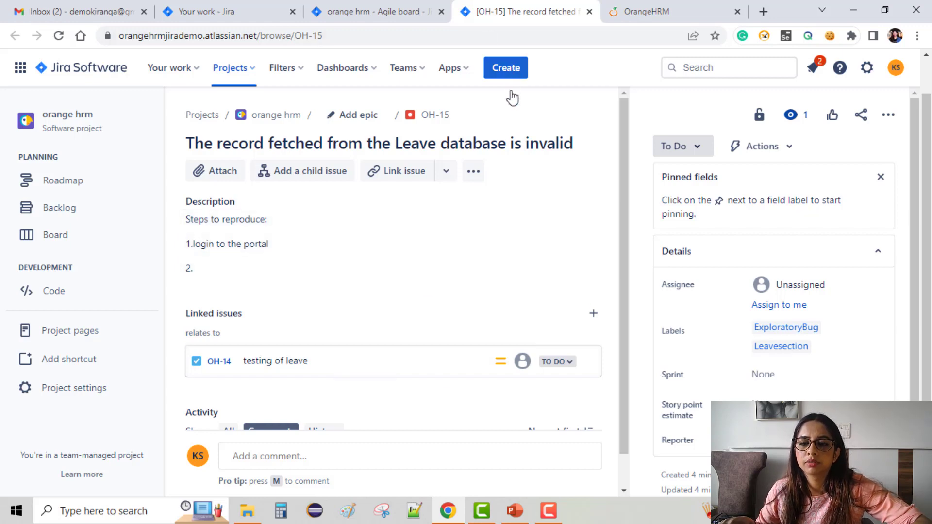
left_click(506, 72)
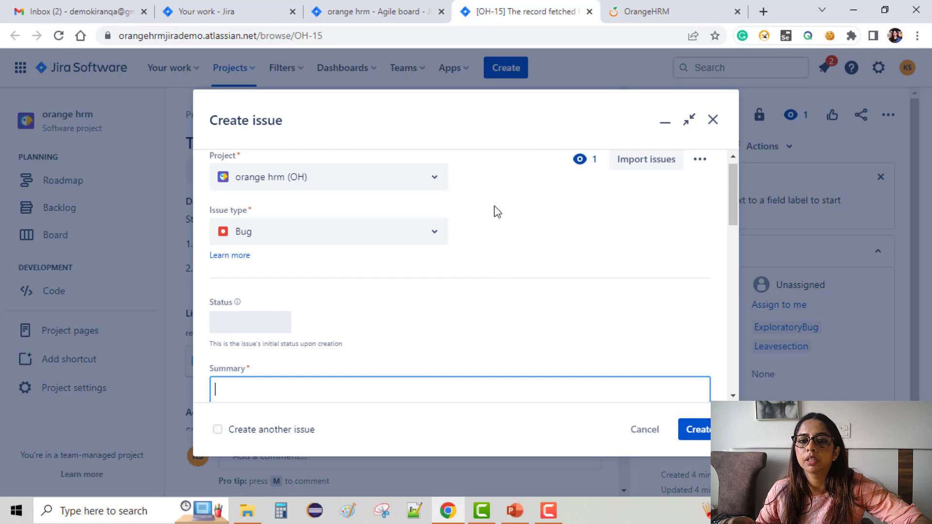
left_click(342, 10)
left_click(536, 9)
left_click(646, 11)
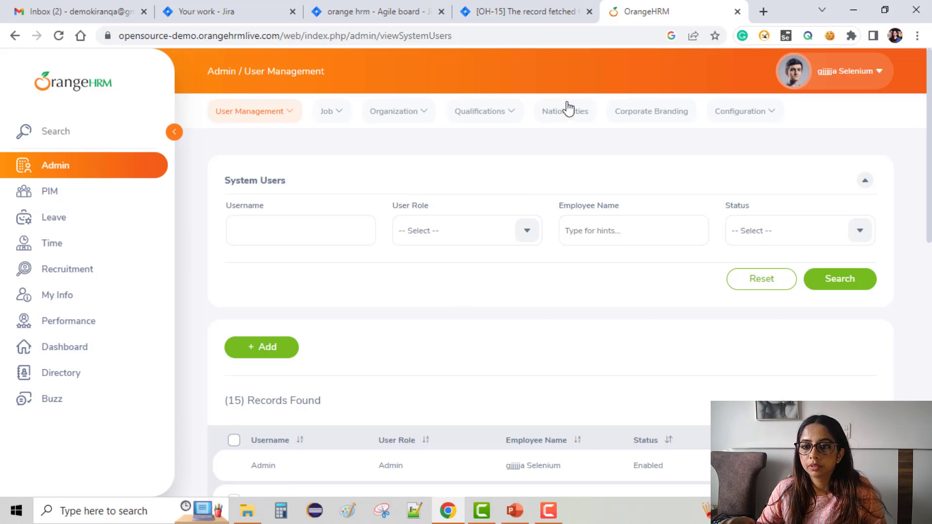
Step: Look through the system users list and search for one Admin-role user by entering their username
scroll(516, 346, "down", 4)
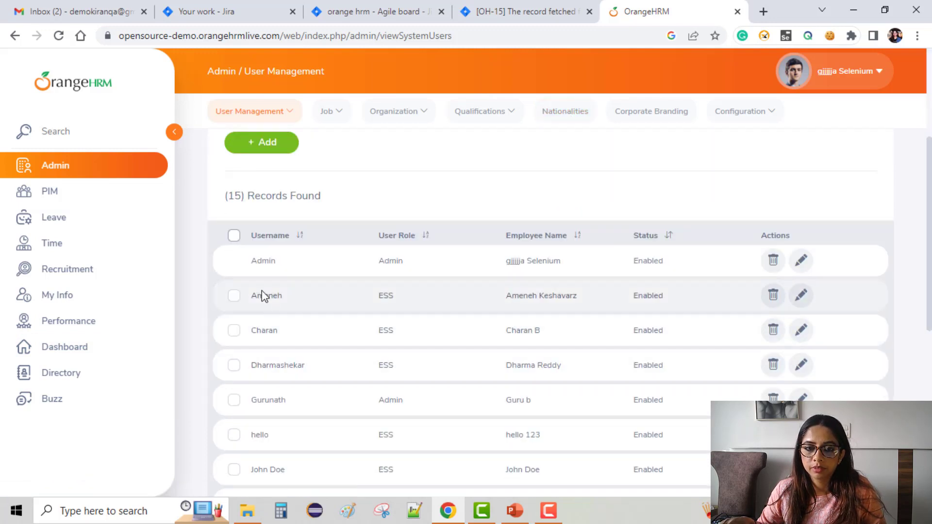
scroll(344, 232, "up", 4)
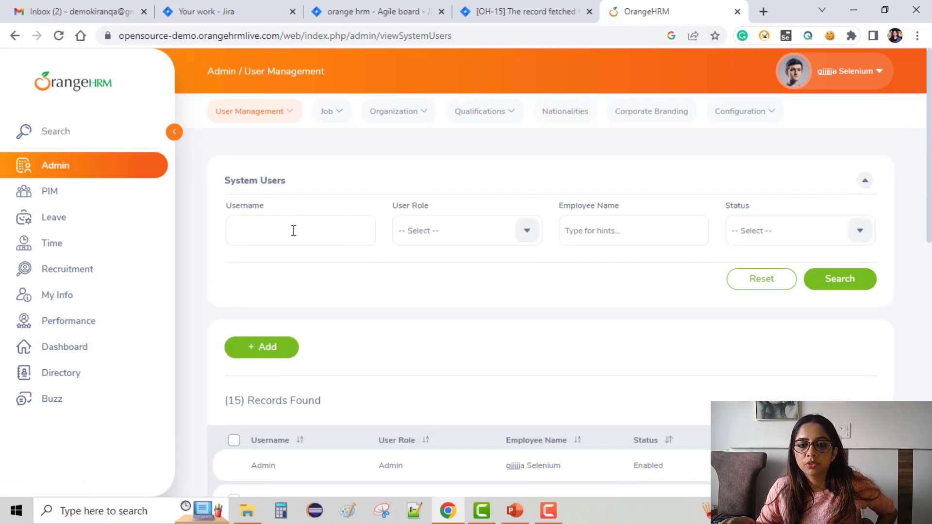
scroll(300, 282, "down", 7)
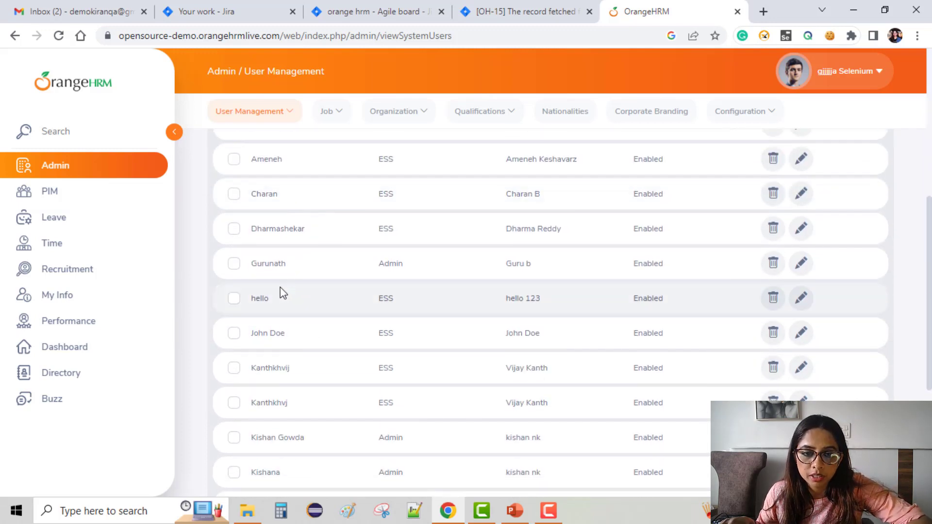
scroll(333, 284, "up", 7)
left_click(263, 243)
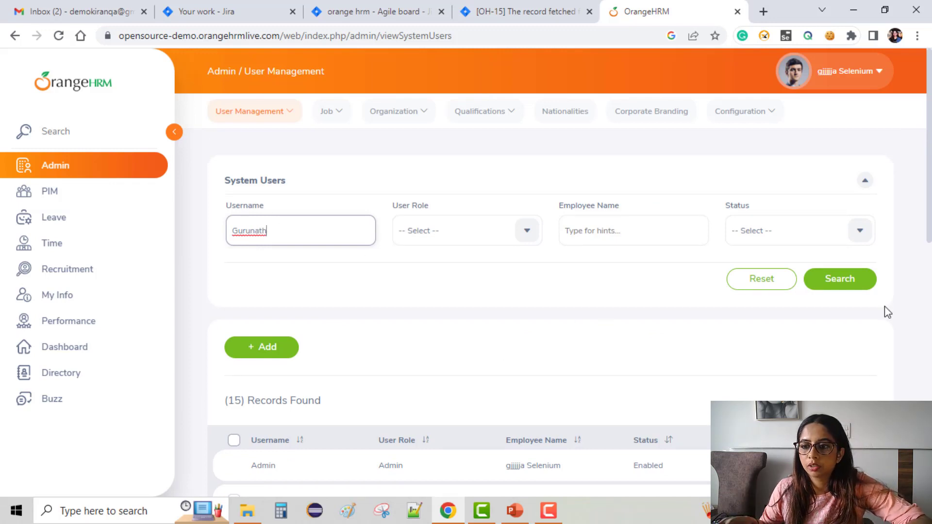
type("Gurunath")
left_click(845, 286)
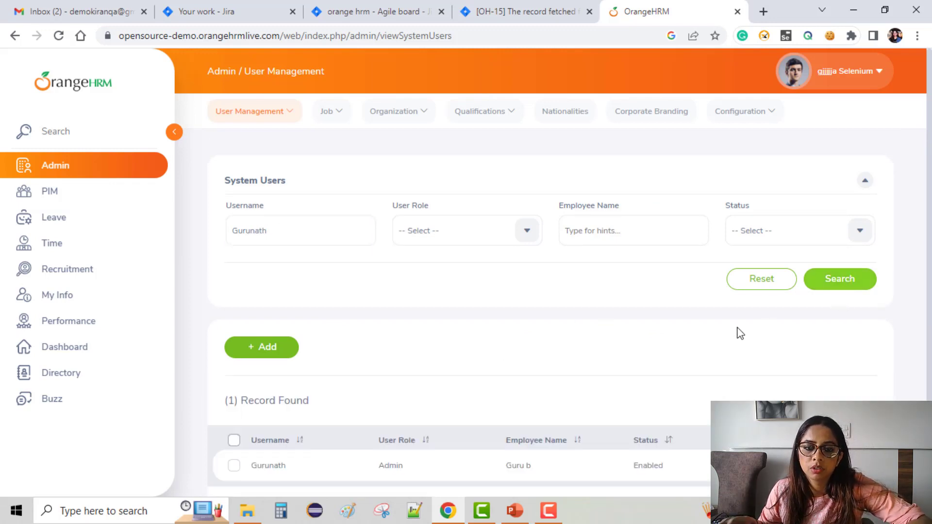
scroll(635, 395, "down", 2)
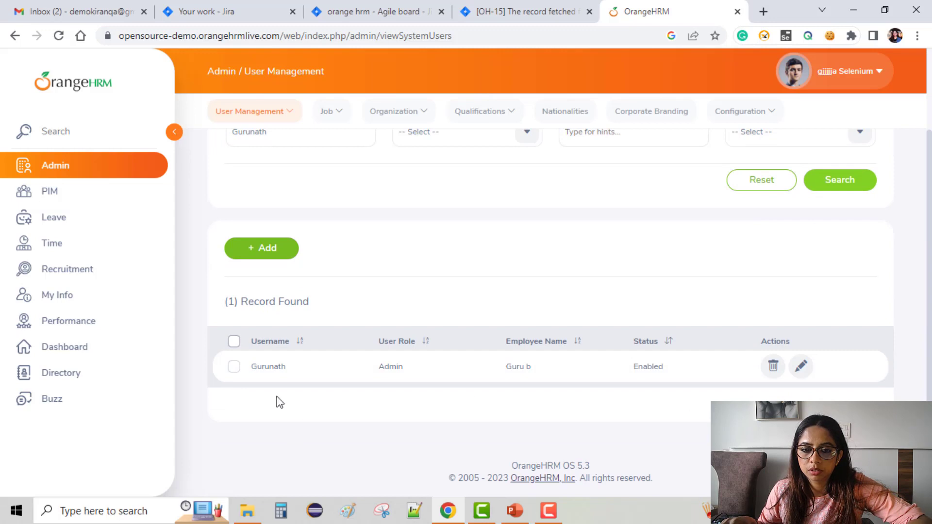
Step: Edit the found user's record, set the status to Disabled and the user role to ESS, save it, and check the users list
left_click(801, 367)
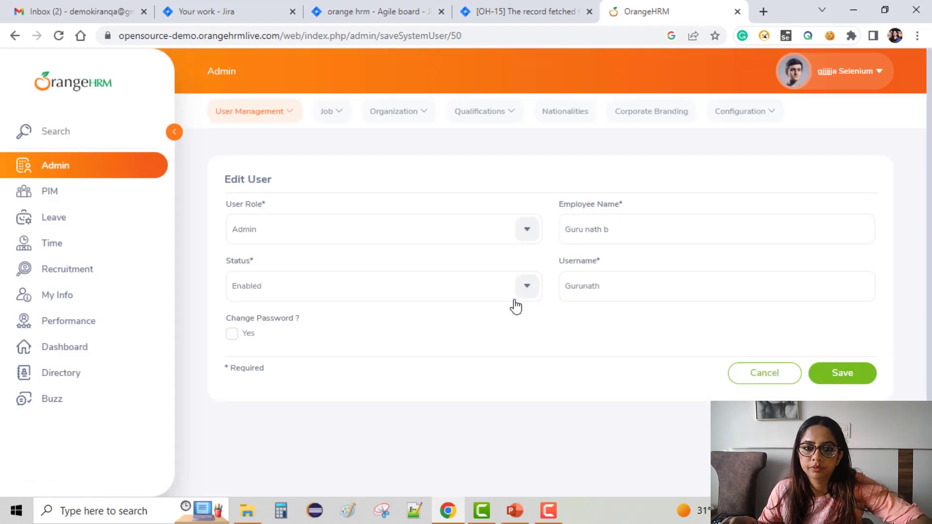
left_click(526, 233)
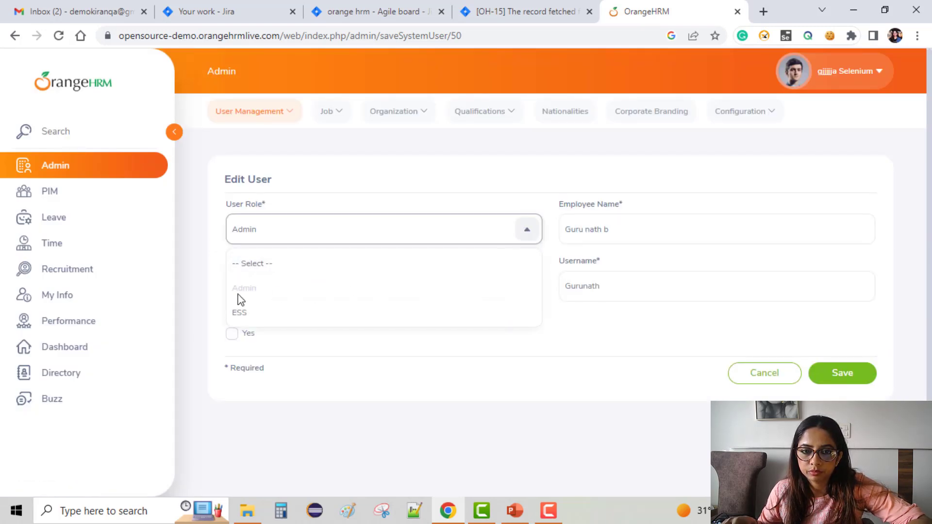
left_click(438, 172)
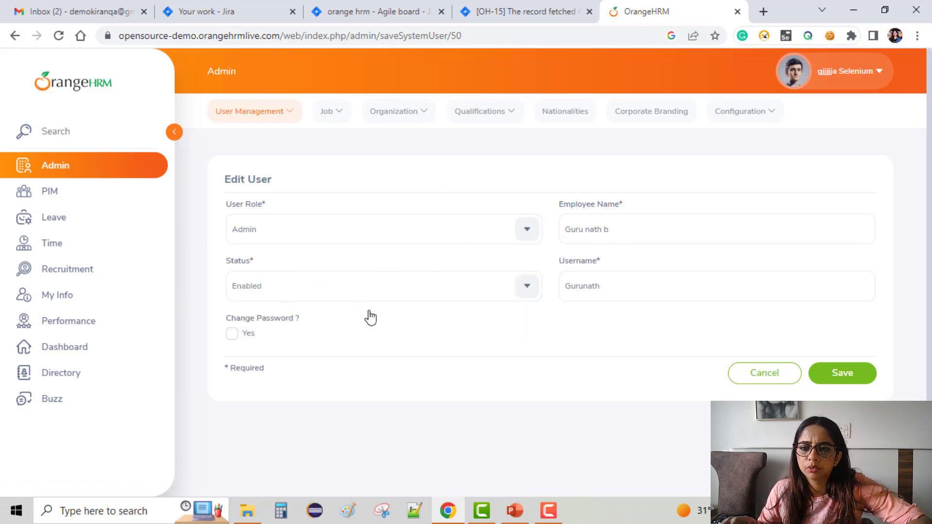
left_click(352, 298)
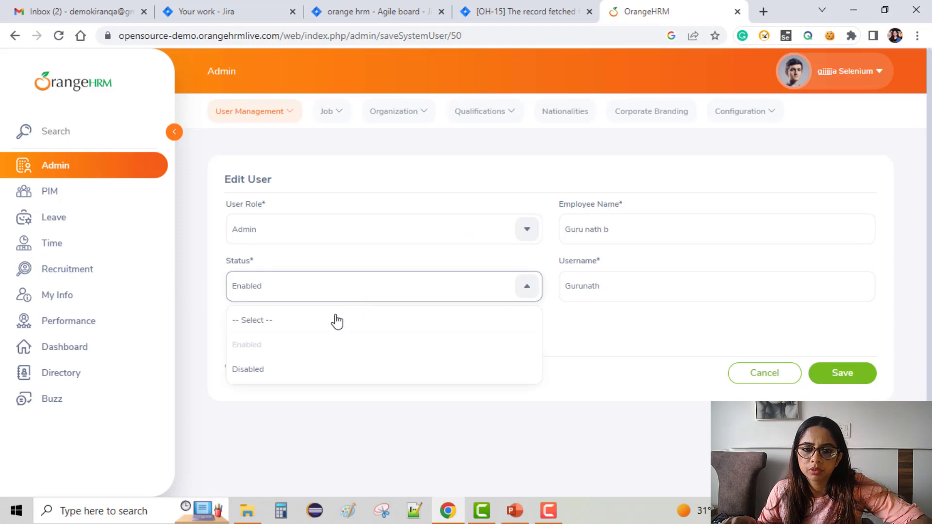
left_click(279, 370)
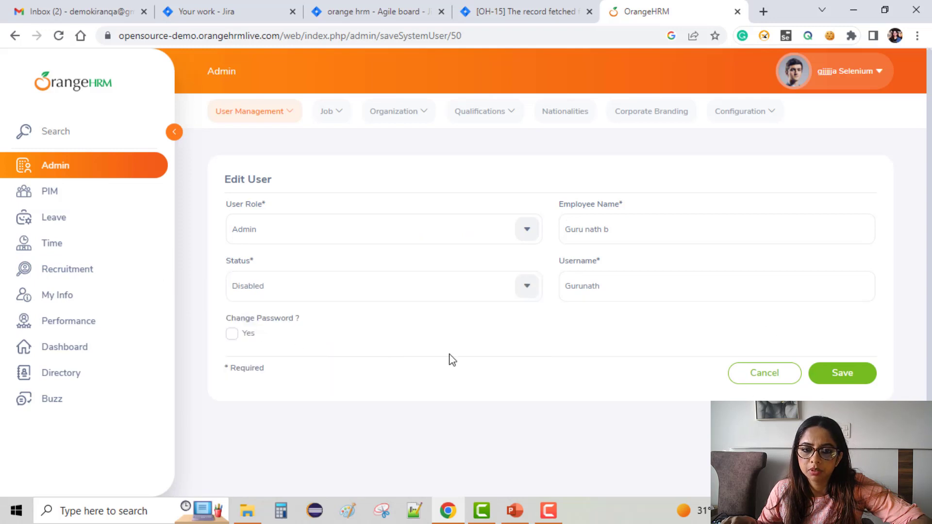
left_click(340, 240)
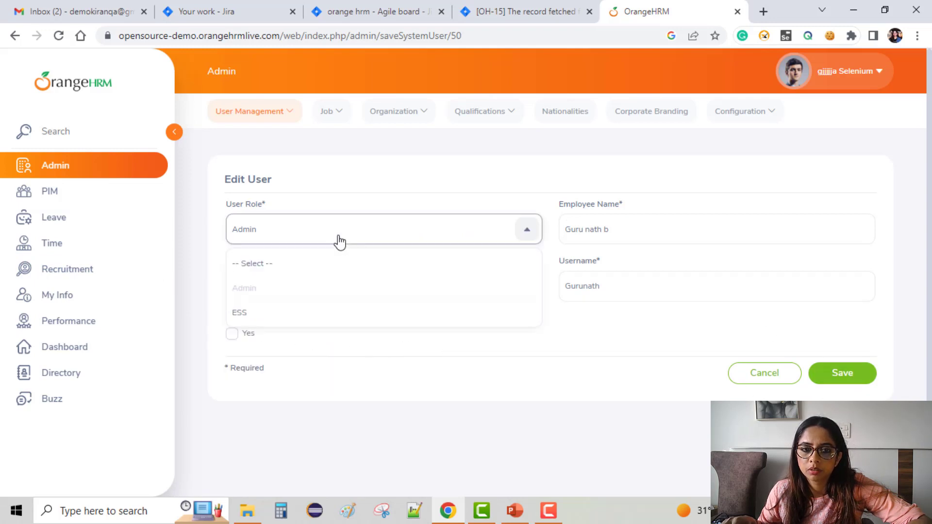
left_click(286, 310)
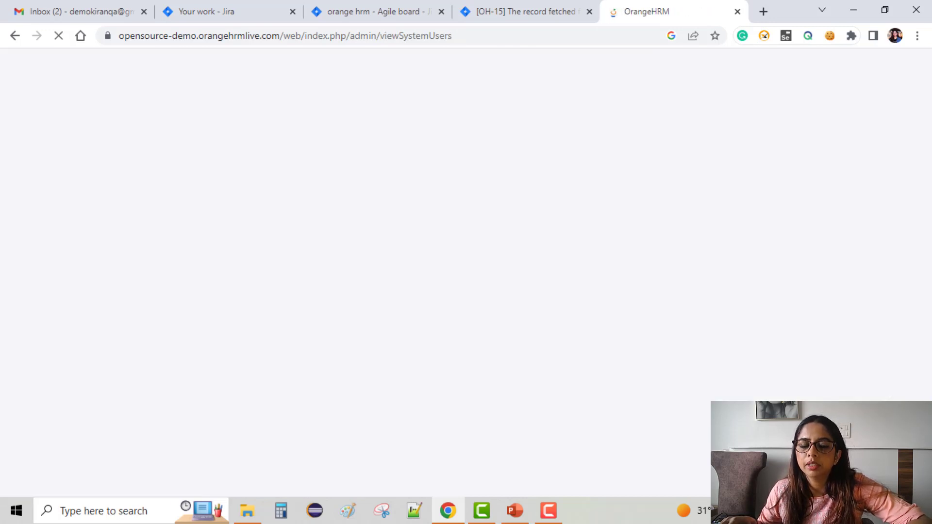
scroll(614, 217, "down", 5)
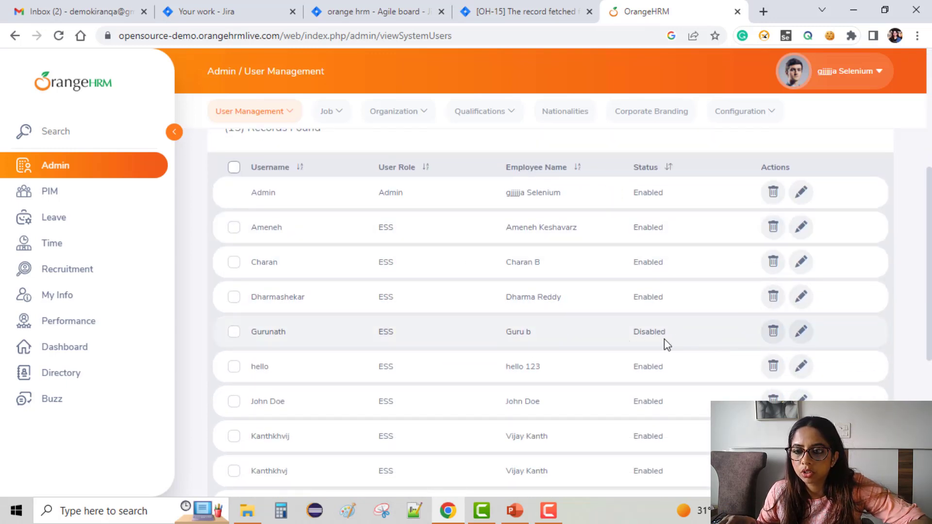
scroll(516, 287, "up", 1)
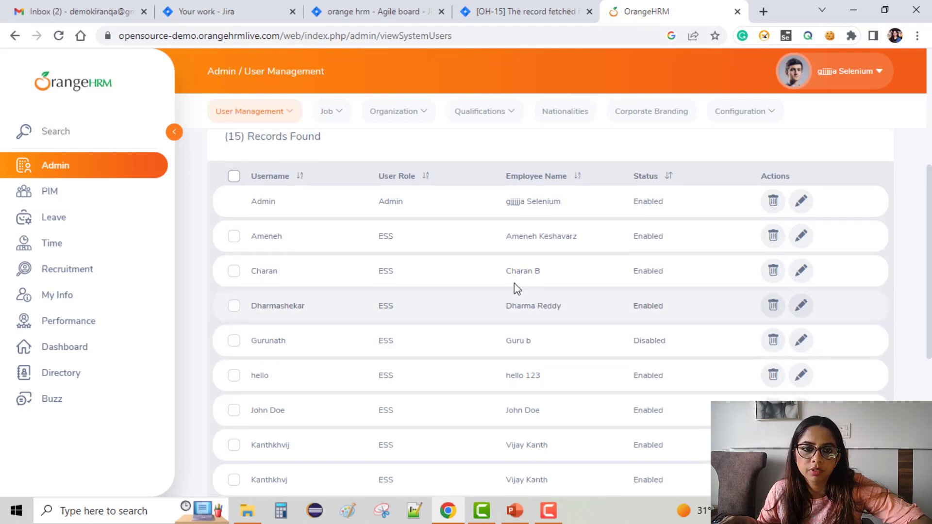
scroll(514, 289, "up", 3)
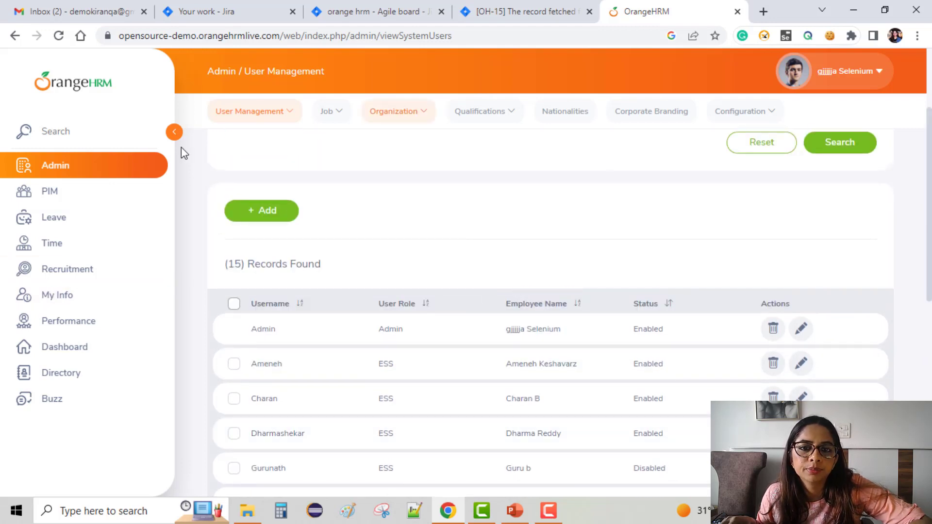
Step: Open the Nationalities list in the Admin module and look through its entries
left_click(575, 120)
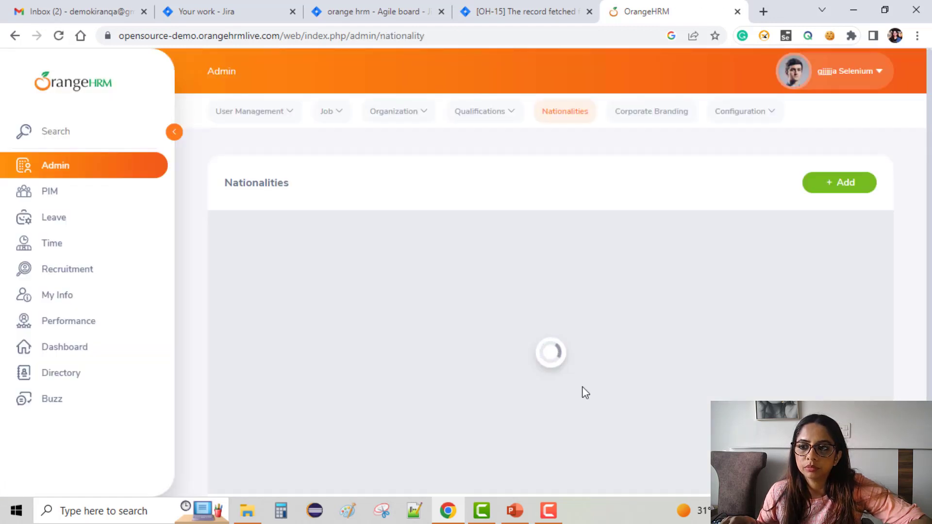
scroll(528, 389, "down", 3)
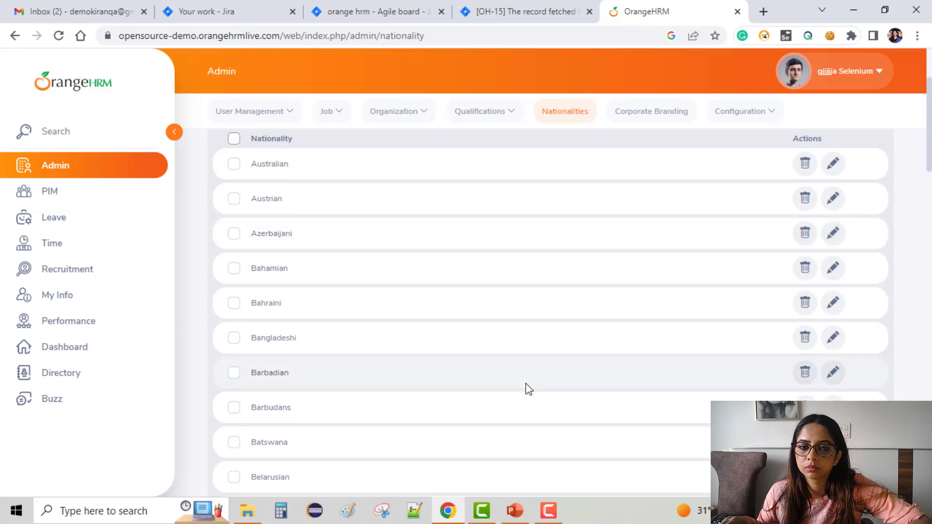
scroll(526, 383, "down", 20)
scroll(533, 383, "up", 20)
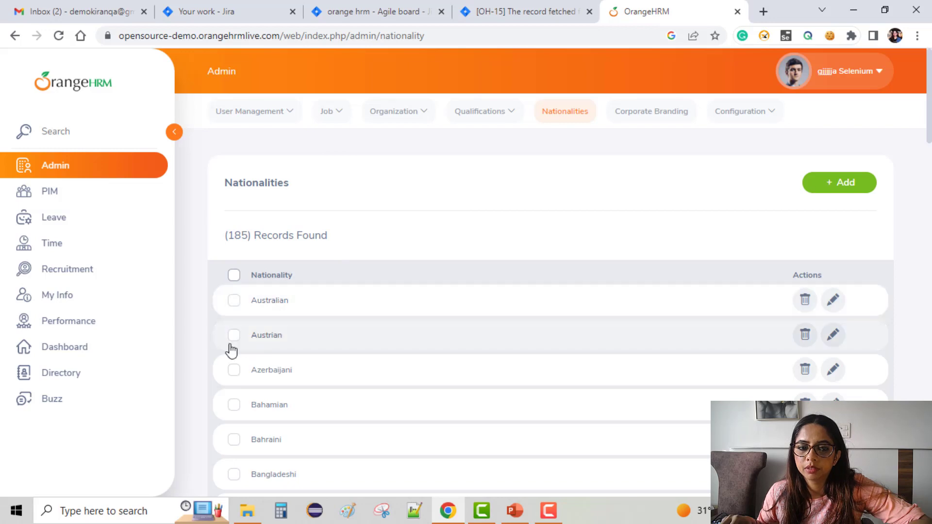
left_click(536, 352)
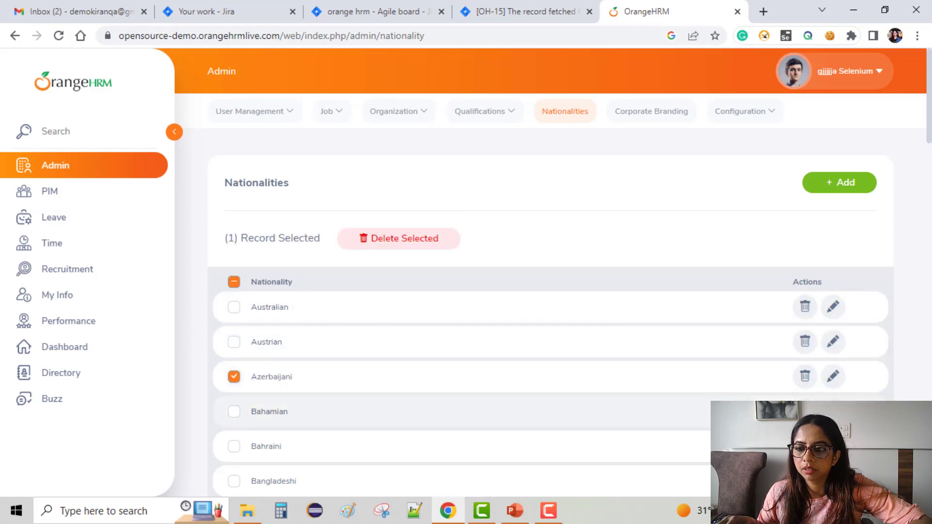
left_click(803, 378)
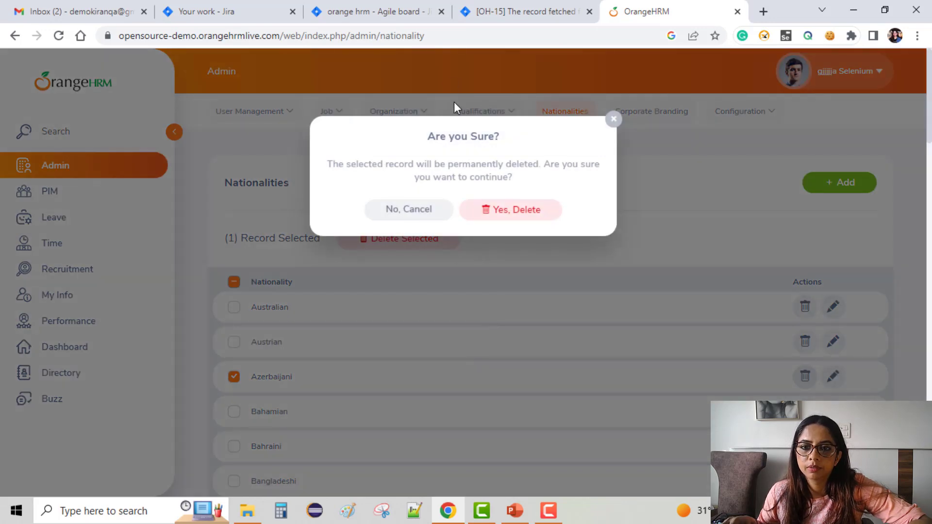
left_click(607, 249)
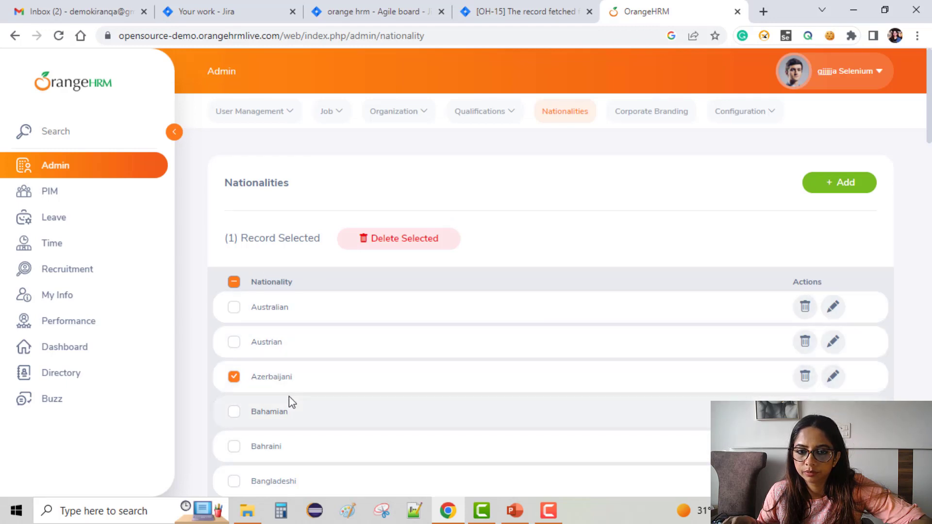
left_click(231, 380)
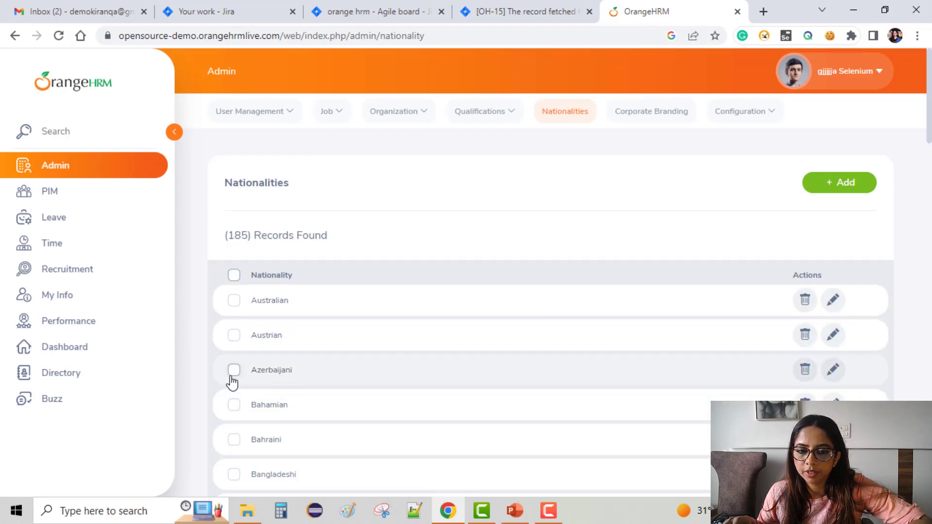
Step: Delete the Azerbaijani record from the Nationalities list and confirm the deletion
left_click(232, 380)
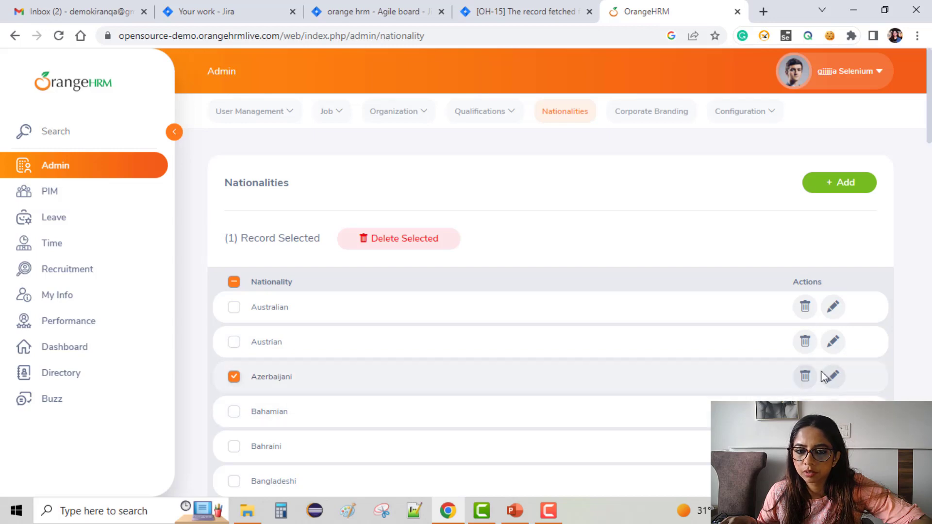
left_click(804, 380)
left_click(498, 217)
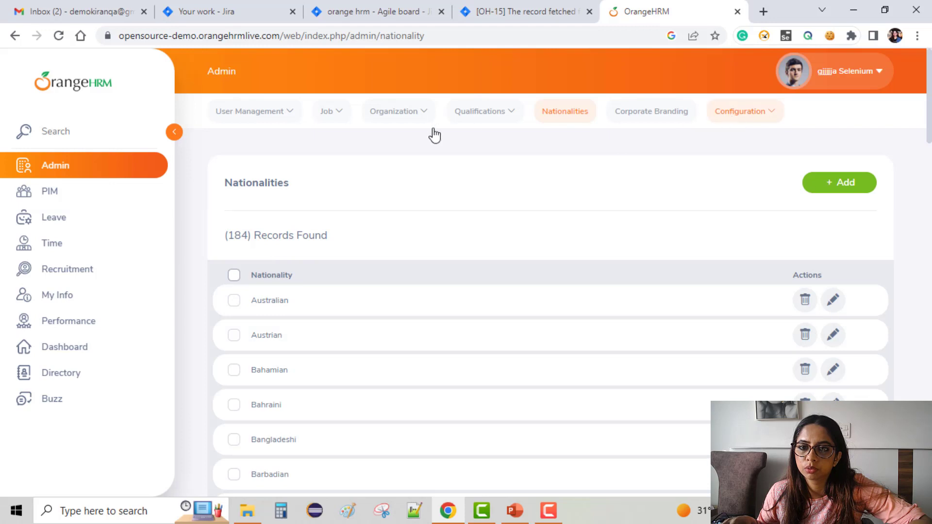
Step: Return to the system users list, filter it by the ESS user role, and look through the matching users
left_click(256, 118)
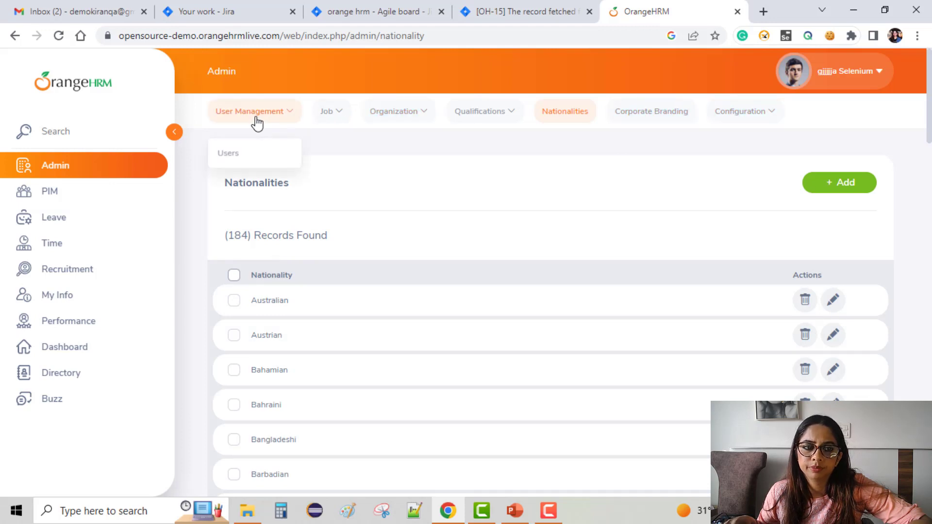
left_click(233, 154)
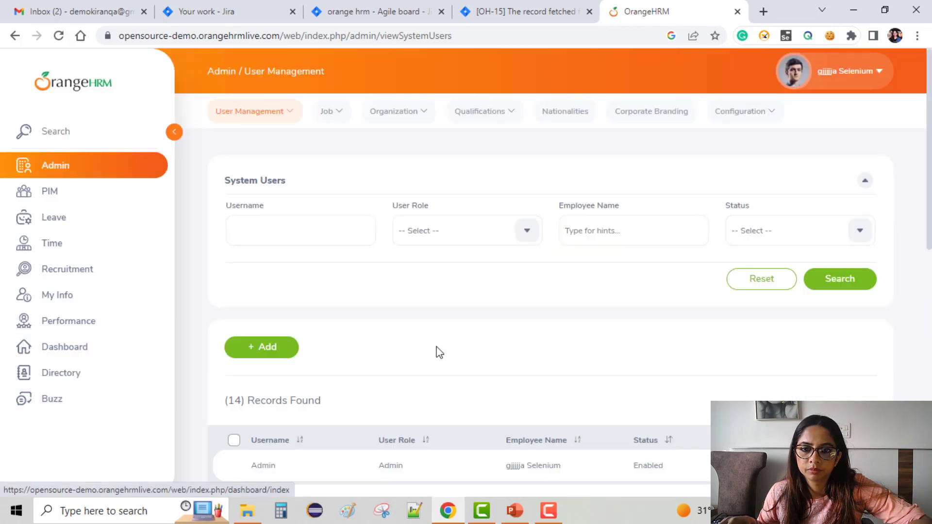
left_click(462, 239)
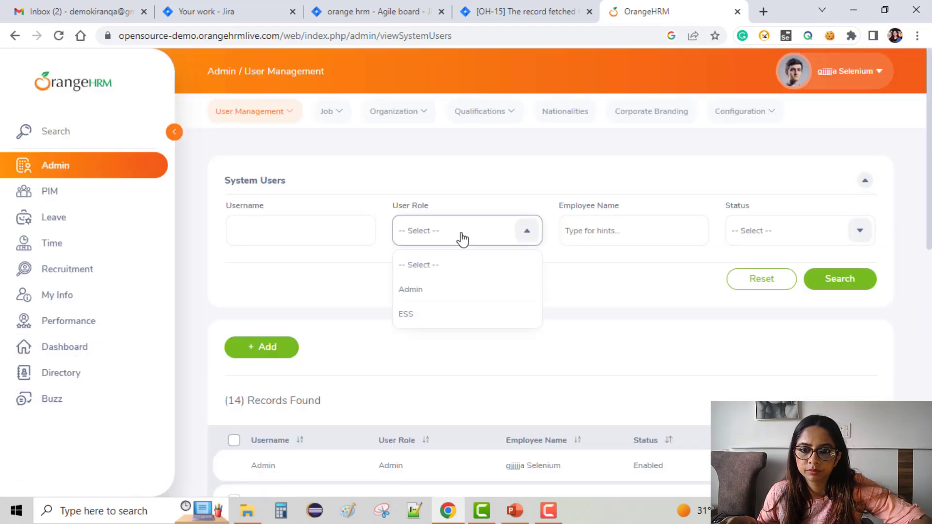
left_click(449, 316)
left_click(840, 279)
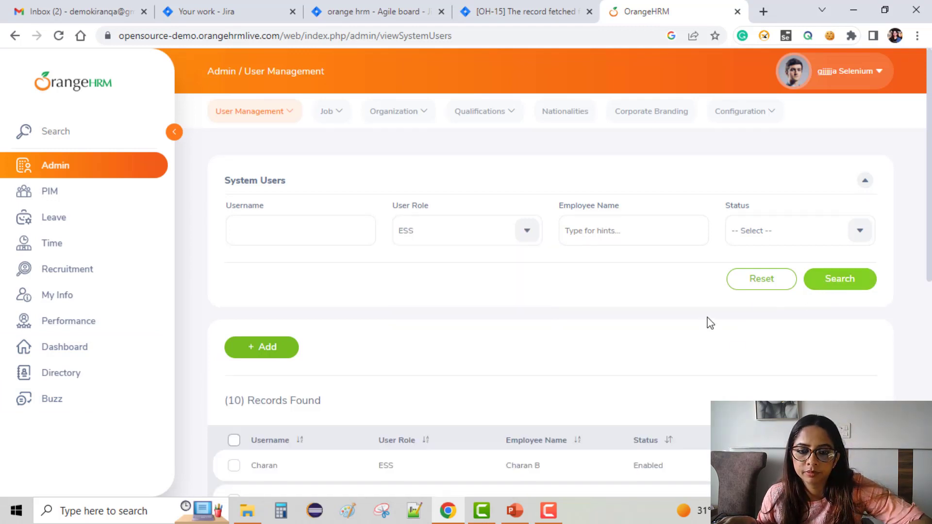
scroll(706, 328, "down", 8)
scroll(696, 324, "up", 8)
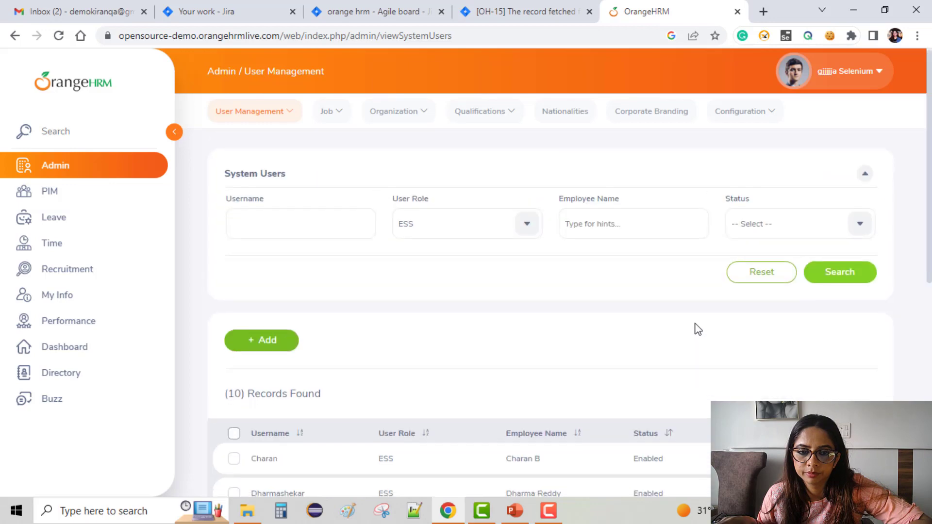
scroll(695, 324, "down", 8)
scroll(695, 324, "up", 1)
scroll(695, 328, "up", 2)
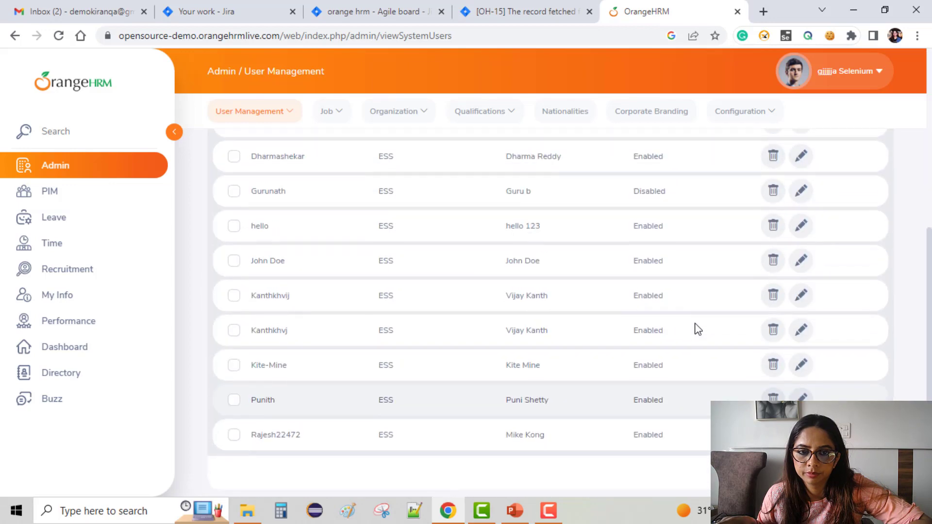
scroll(323, 335, "up", 6)
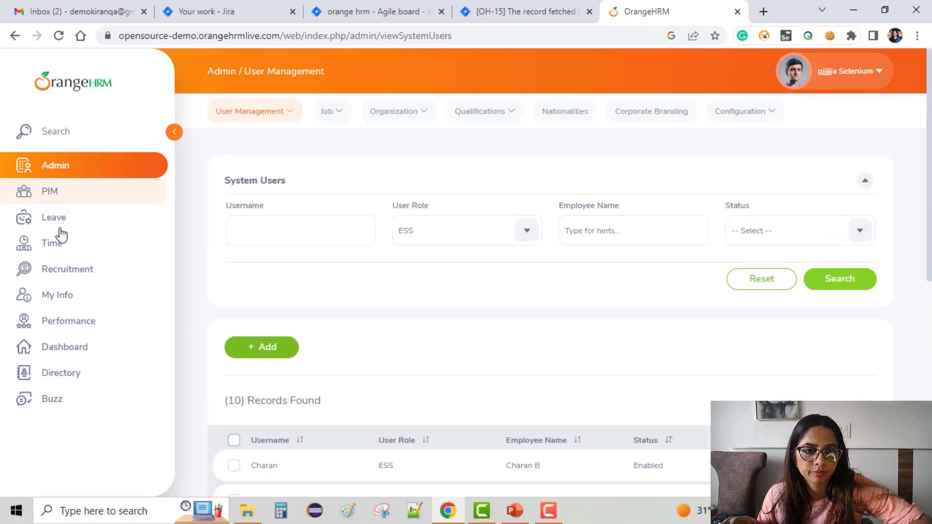
Step: Open the employee timesheets in the Time module and look through the timesheets pending action
left_click(56, 246)
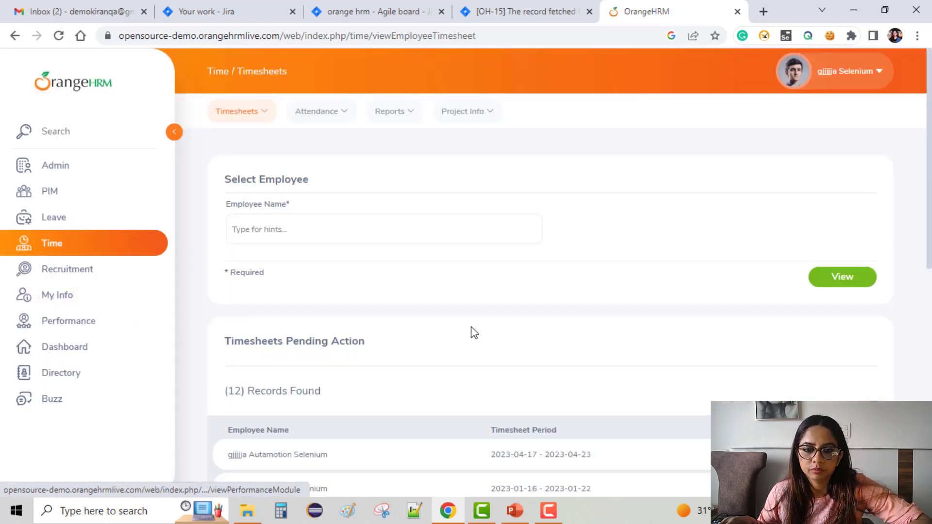
scroll(474, 333, "down", 7)
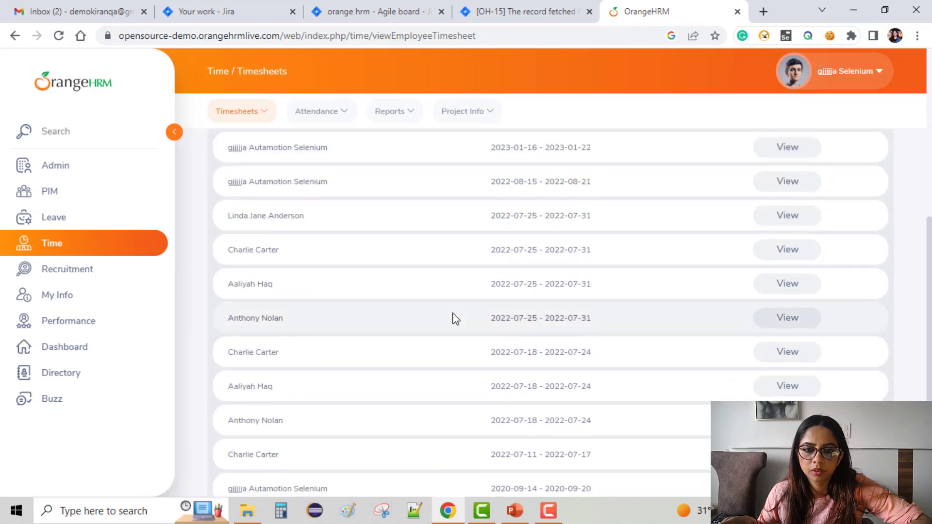
scroll(455, 318, "up", 7)
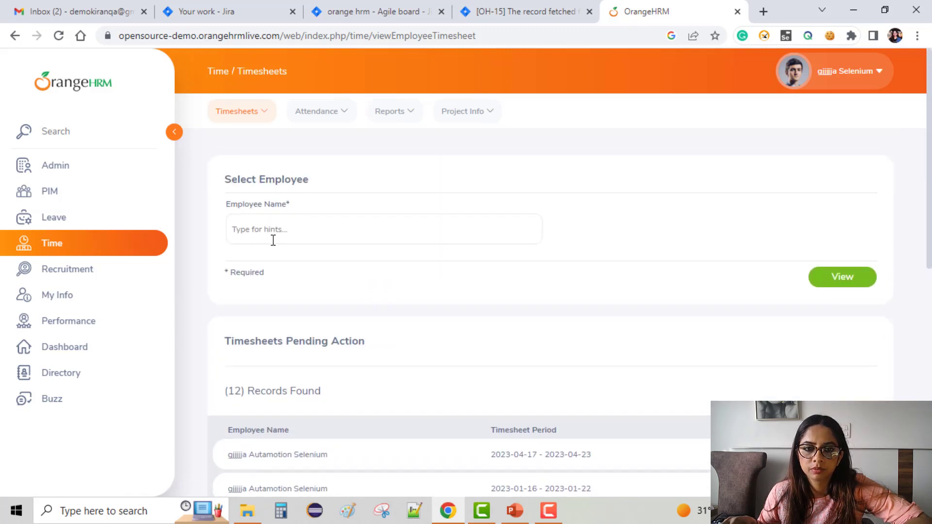
Step: Look up an employee by name in the employee timesheets search and view that employee's timesheet
left_click(273, 239)
type("g")
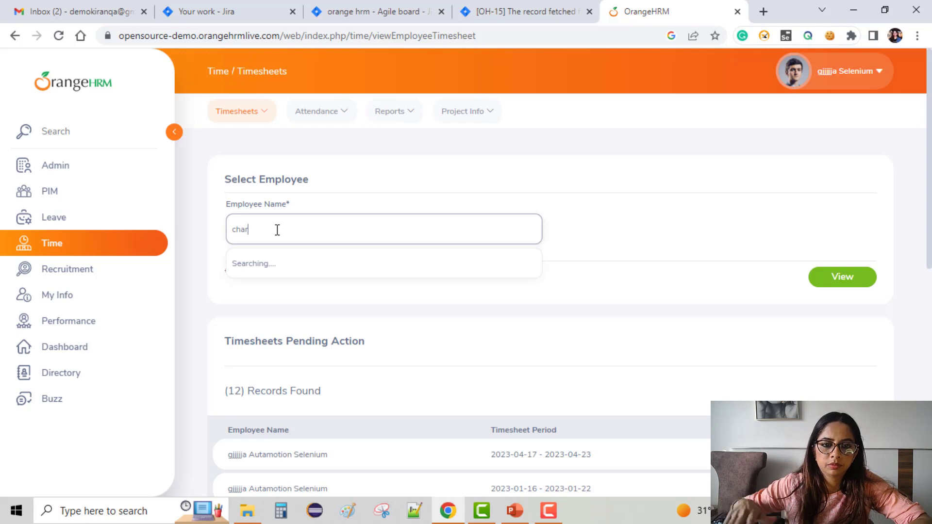
type("li")
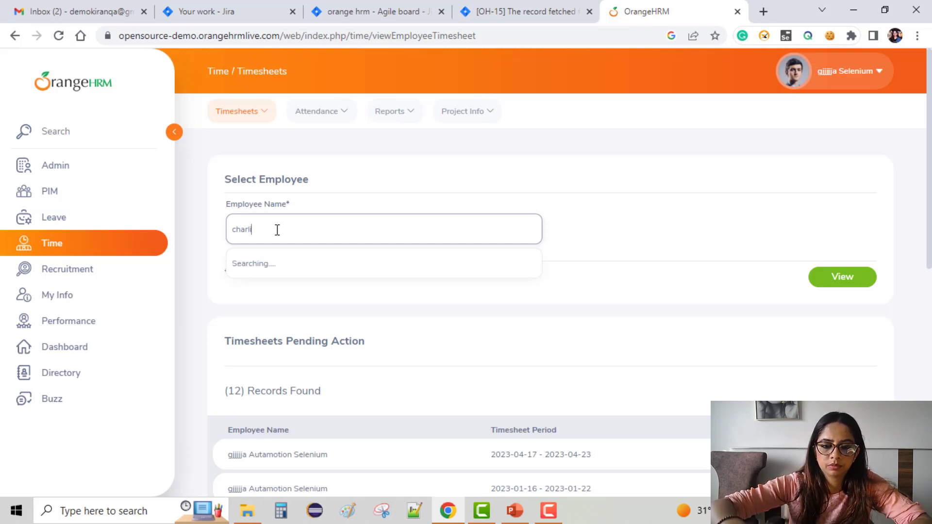
type("e")
scroll(417, 325, "down", 1)
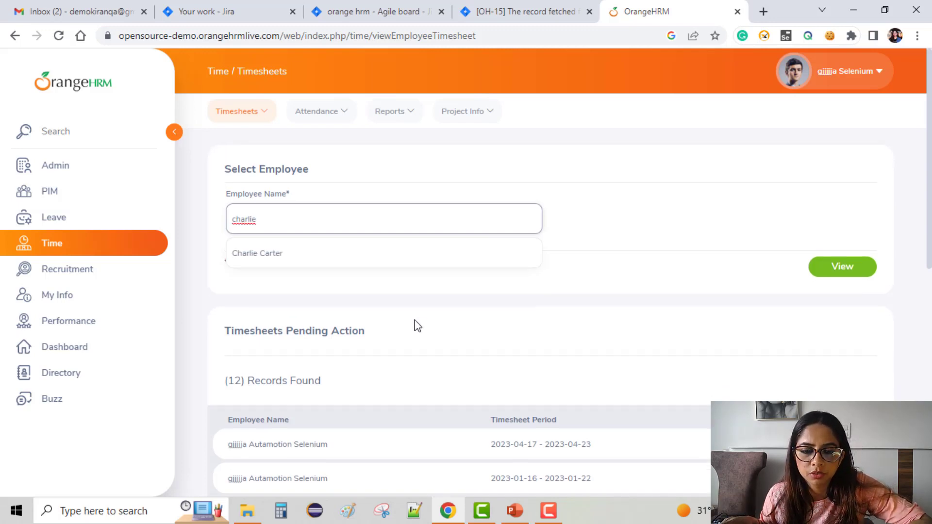
scroll(417, 325, "down", 6)
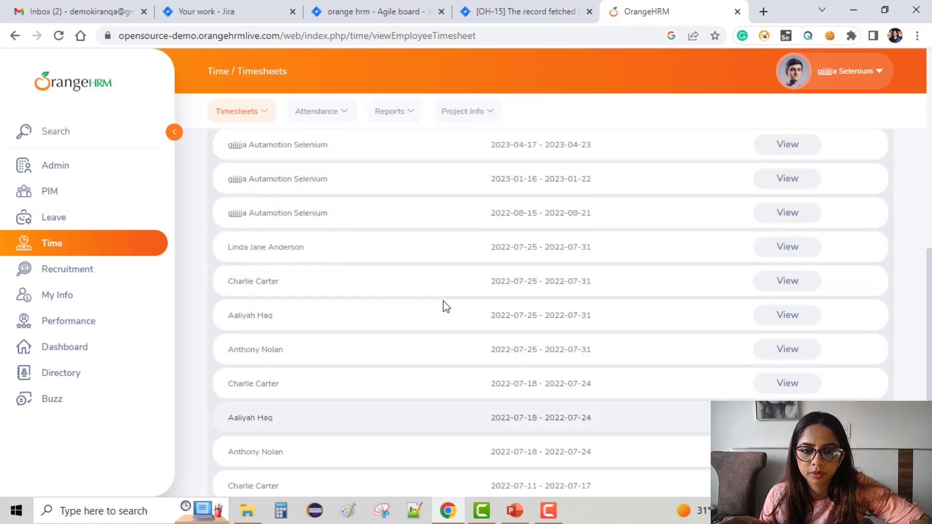
scroll(446, 307, "up", 6)
left_click(491, 258)
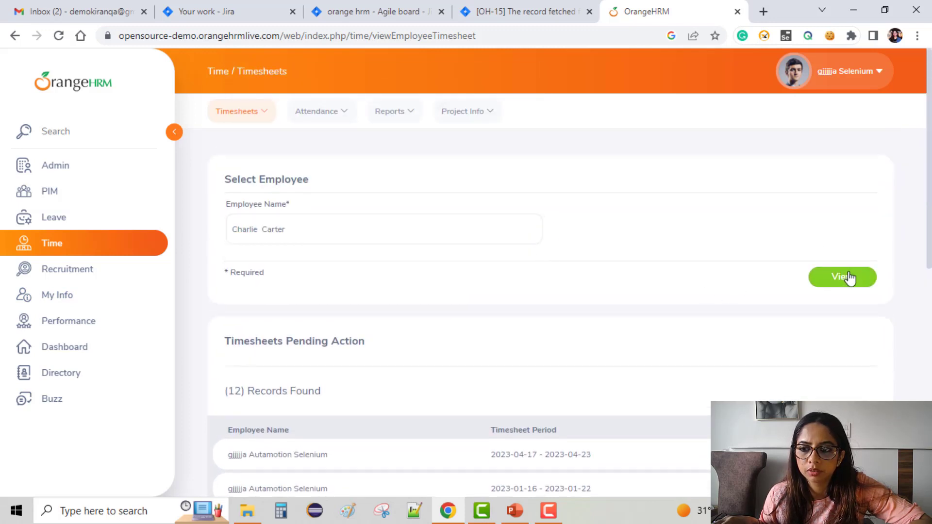
left_click(850, 278)
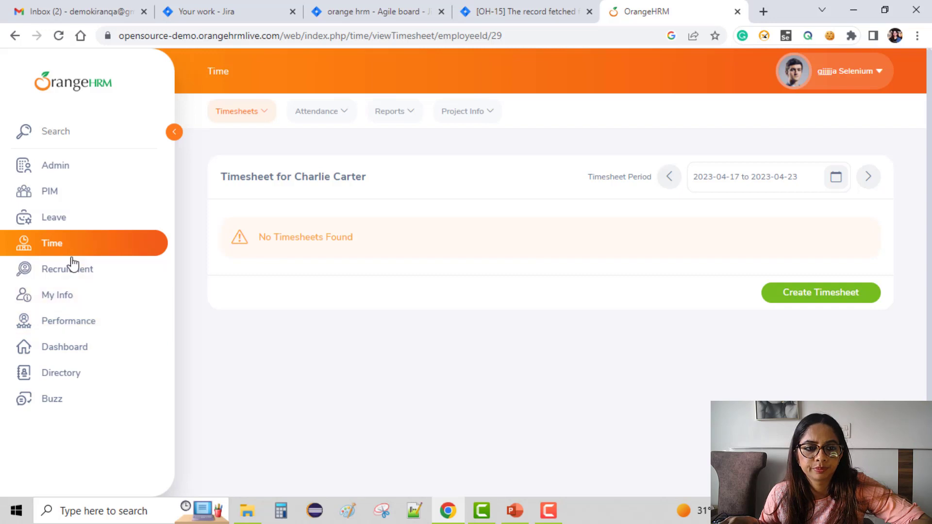
Step: Open the personal details in My Info, clear the employee's first name, and look through the rest of the form
left_click(80, 301)
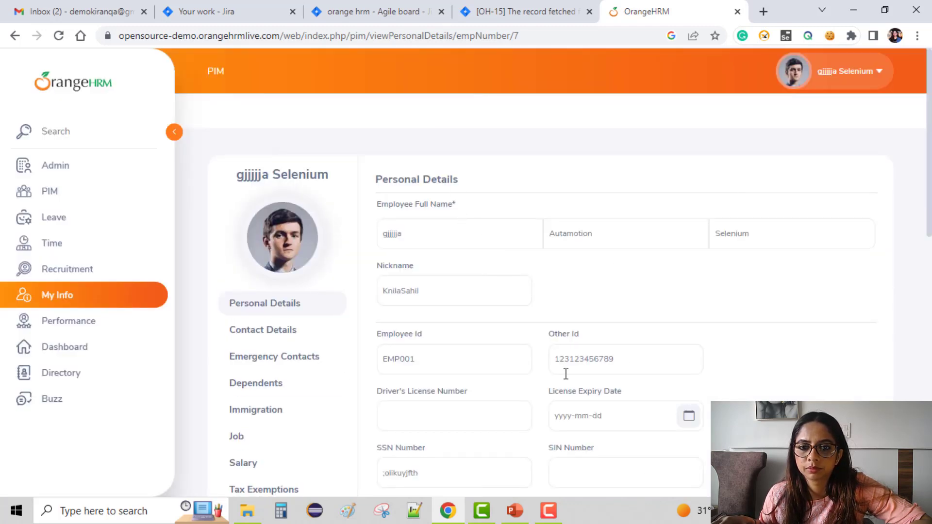
scroll(634, 343, "down", 1)
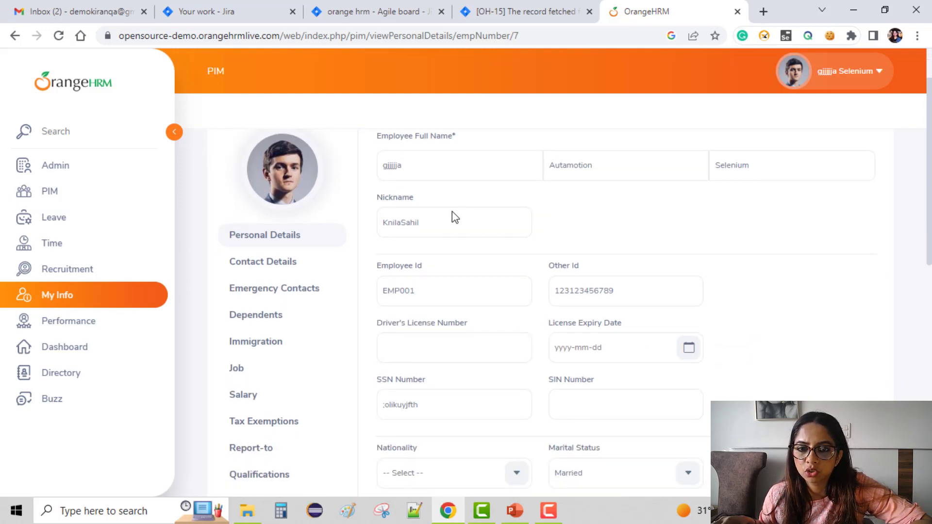
double_click(418, 224)
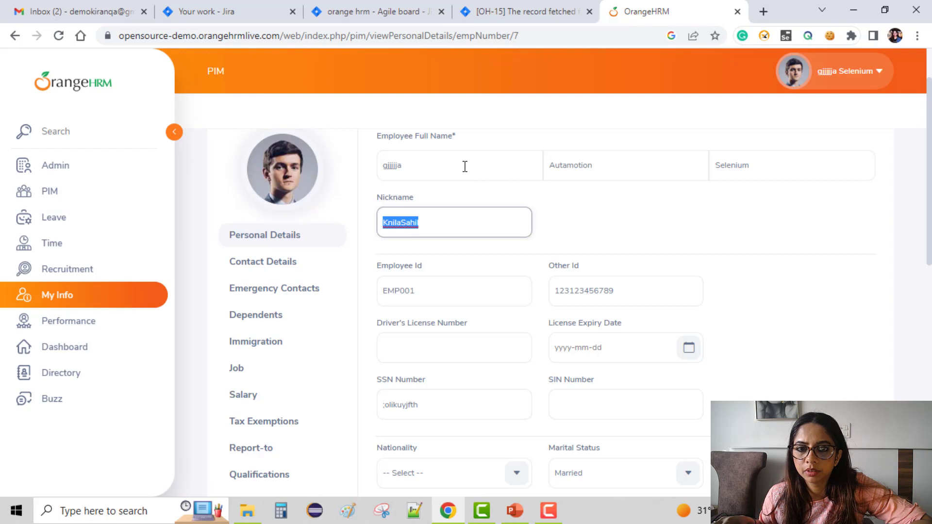
left_click_drag(464, 166, 289, 173)
key("BackSpace")
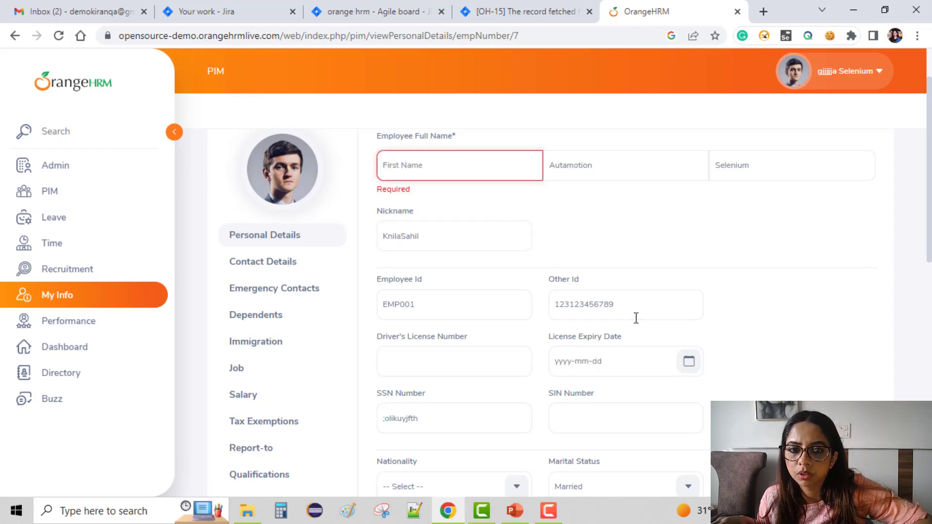
scroll(636, 318, "down", 3)
scroll(636, 318, "down", 1)
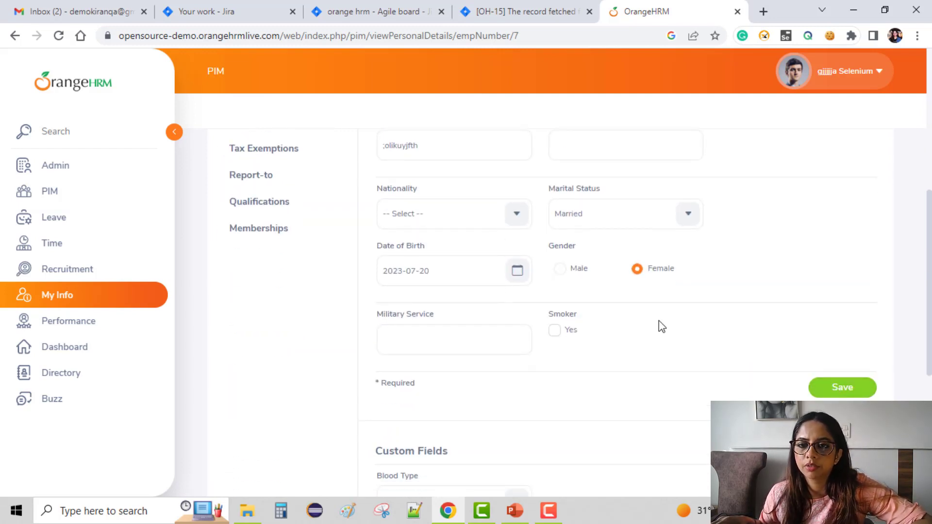
scroll(857, 305, "up", 6)
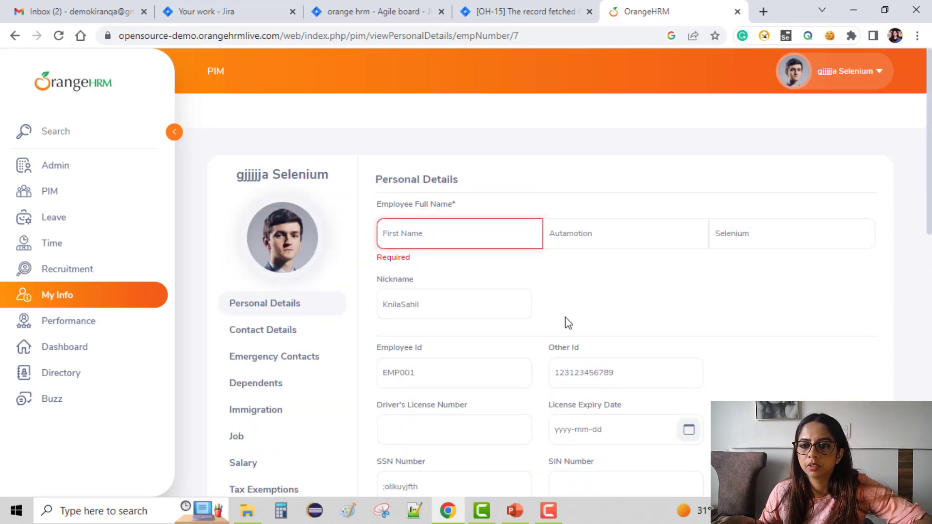
scroll(568, 323, "down", 8)
scroll(567, 323, "down", 4)
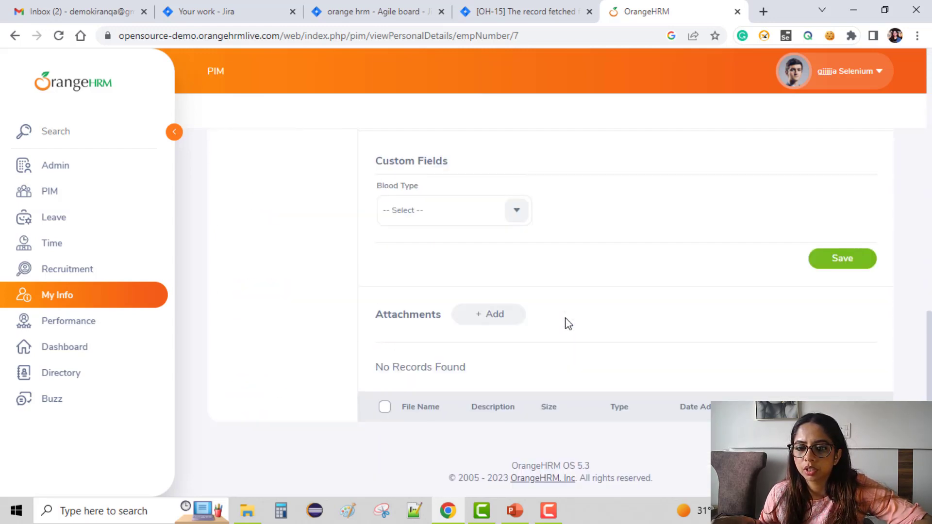
scroll(567, 323, "up", 13)
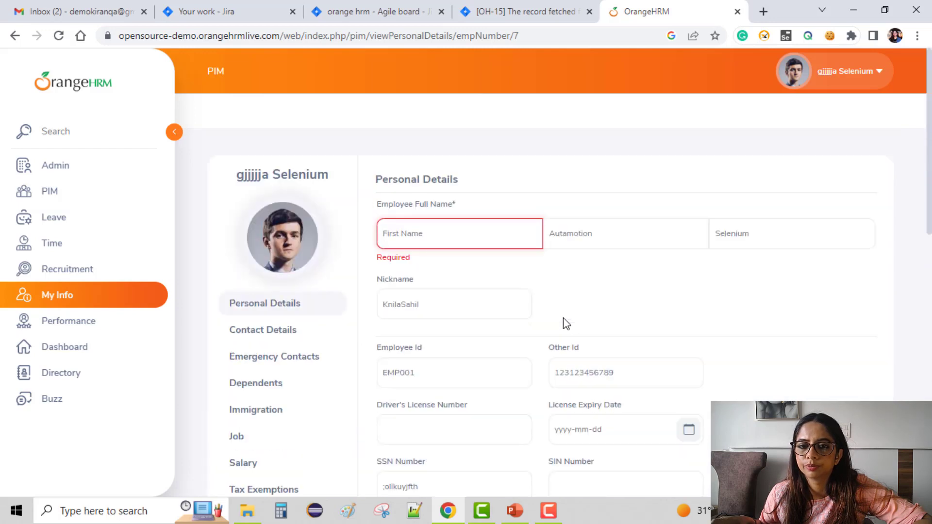
Step: Enter a new first name for the employee, save the personal details, and check the profile name
left_click(424, 236)
type("kiran")
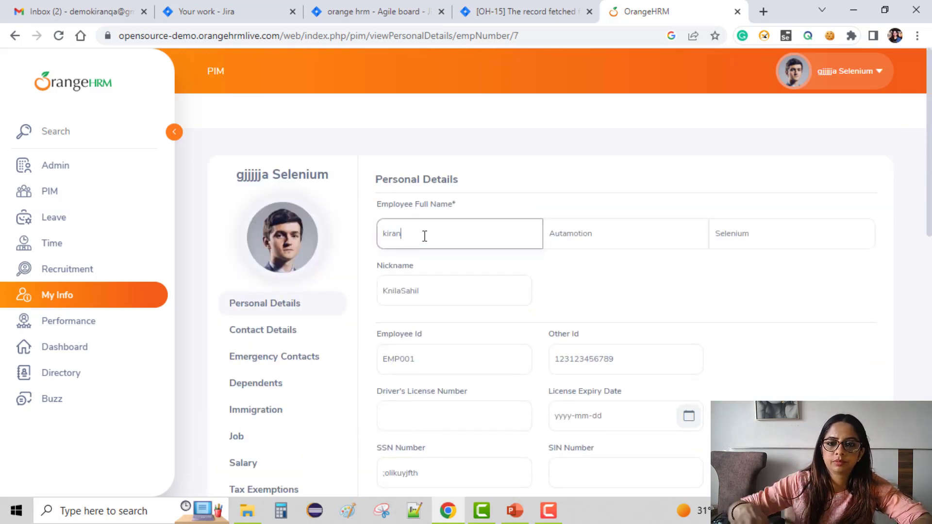
scroll(450, 204, "down", 10)
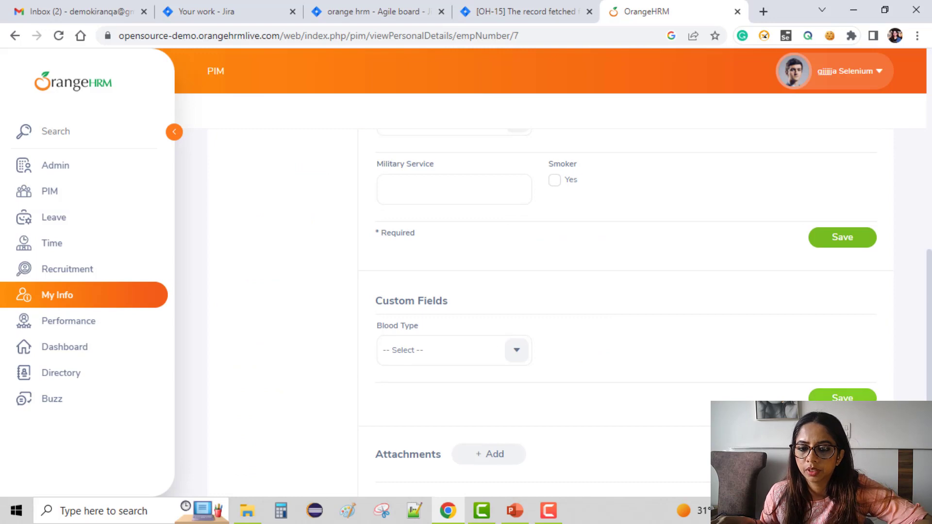
scroll(568, 311, "down", 3)
scroll(821, 270, "up", 13)
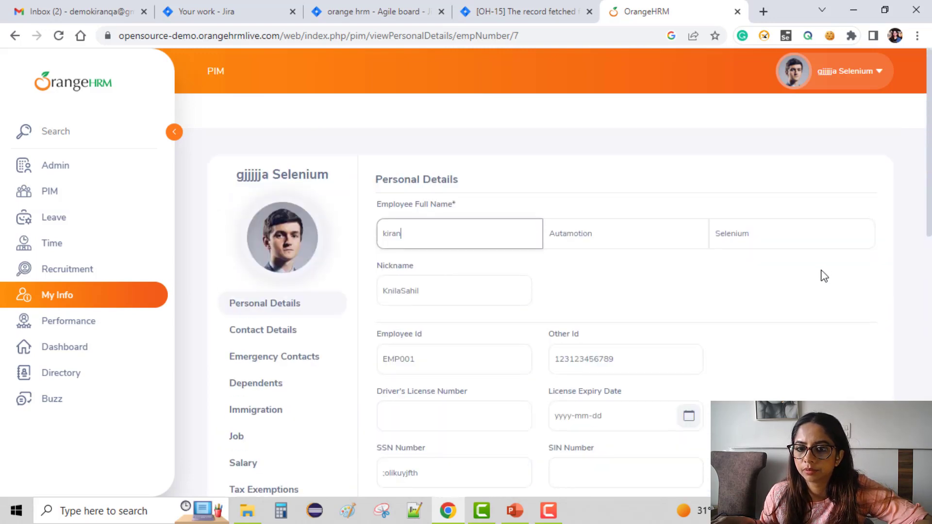
scroll(871, 328, "down", 9)
left_click(853, 306)
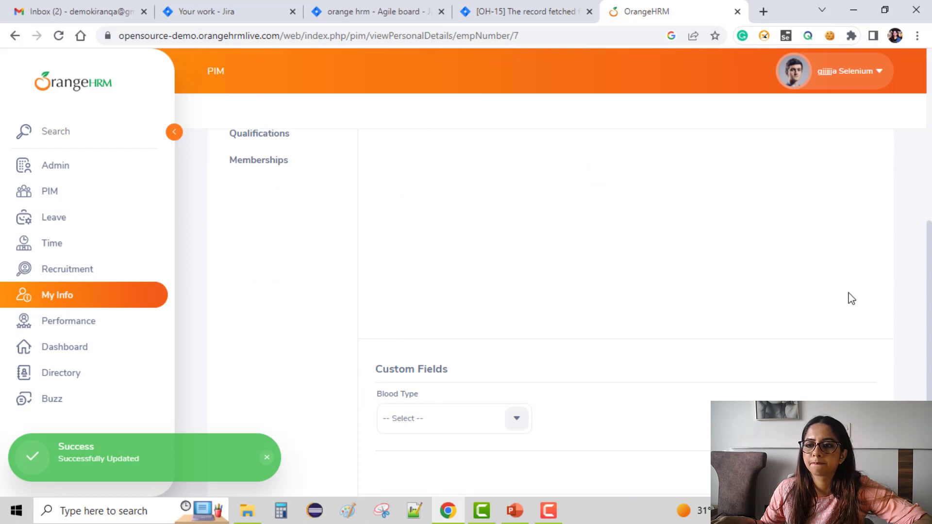
scroll(767, 297, "up", 6)
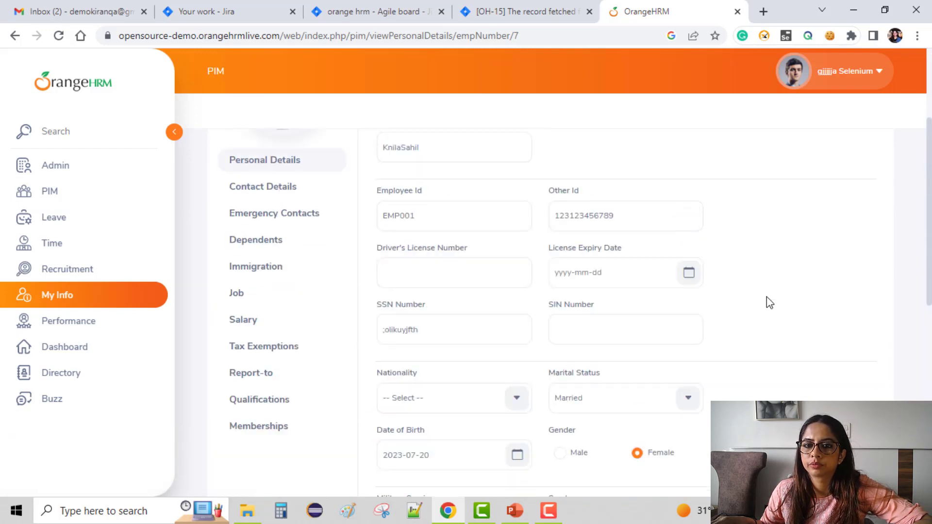
scroll(766, 297, "up", 3)
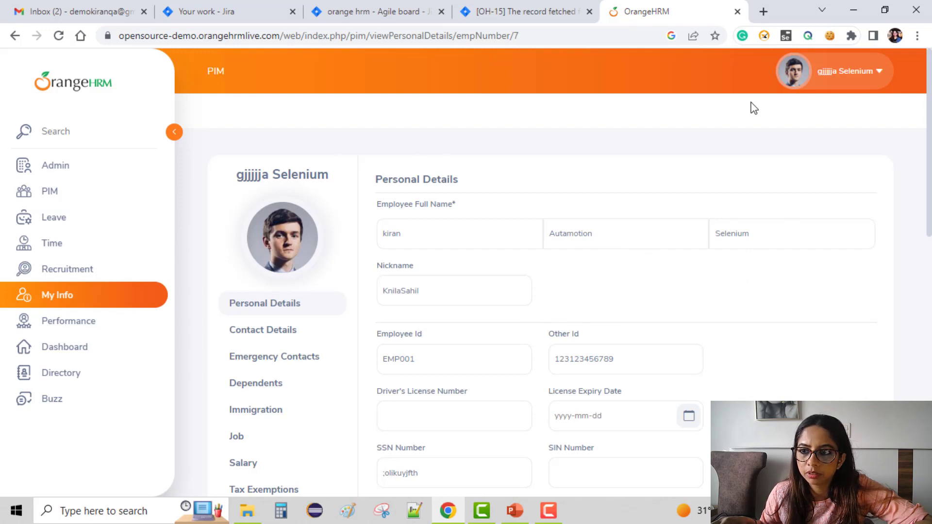
Step: Replace the employee's nickname in the personal details with the same text as the new first name and save
scroll(561, 286, "down", 5)
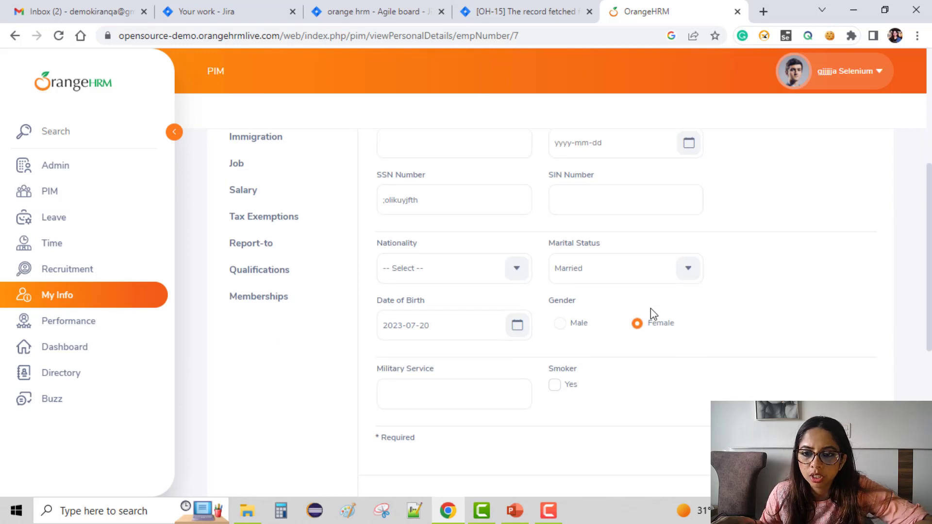
scroll(651, 307, "up", 5)
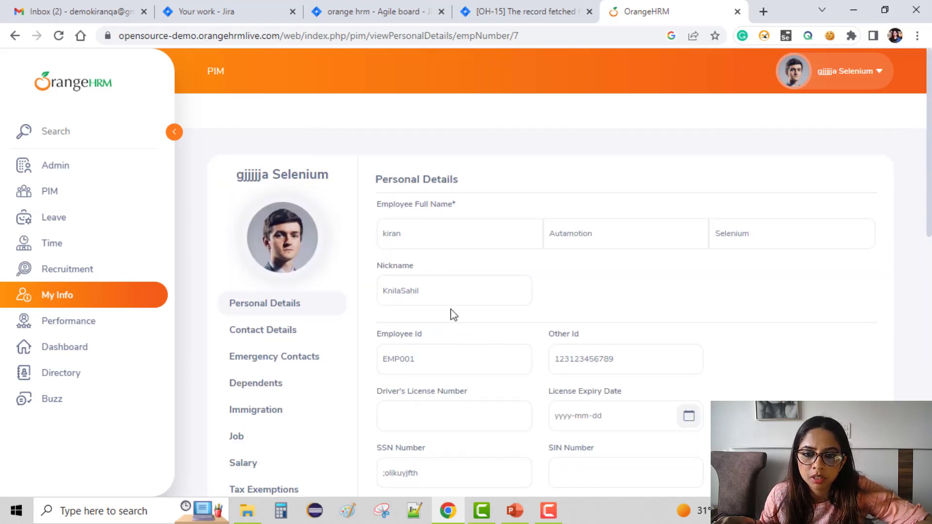
double_click(447, 291)
type("kir")
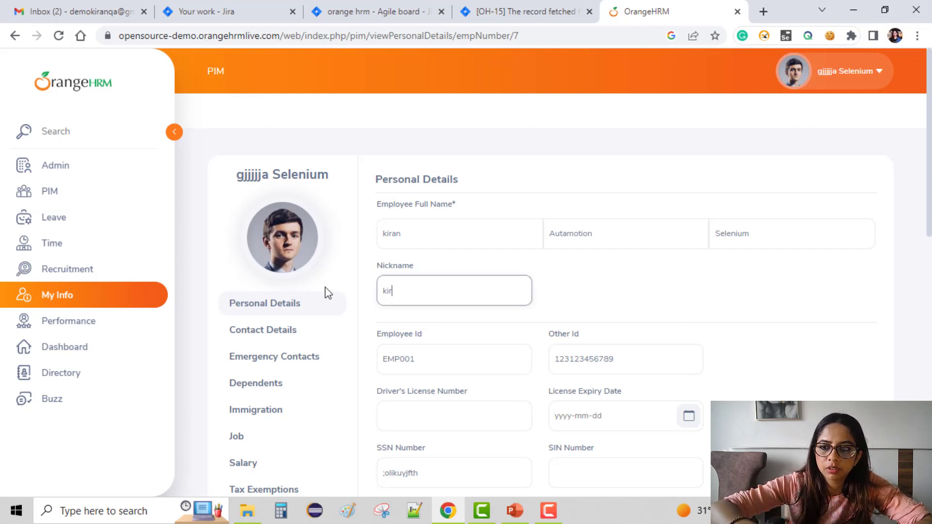
type("an")
scroll(442, 354, "down", 2)
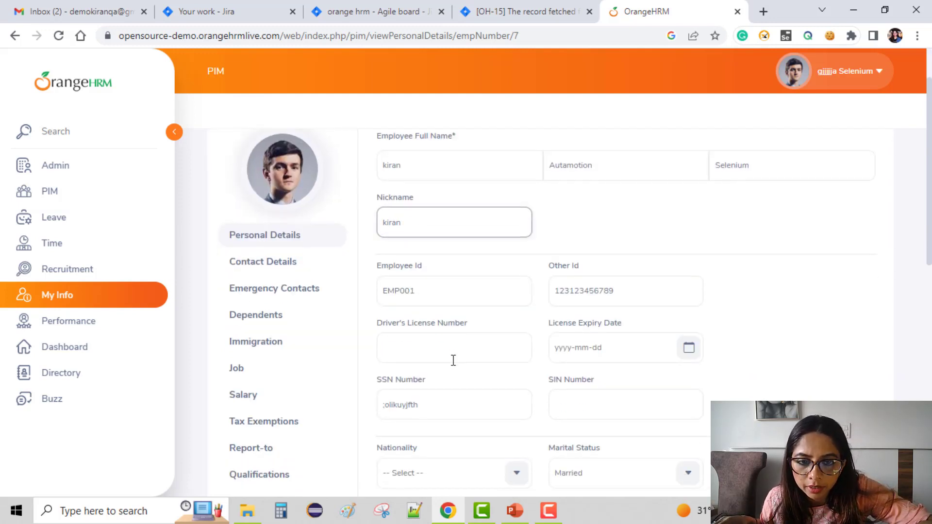
scroll(555, 408, "down", 2)
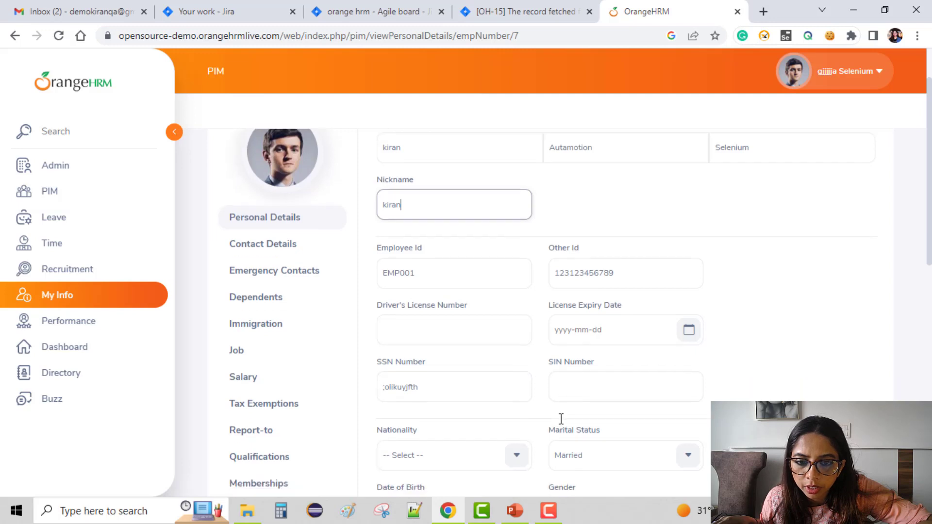
scroll(465, 405, "down", 4)
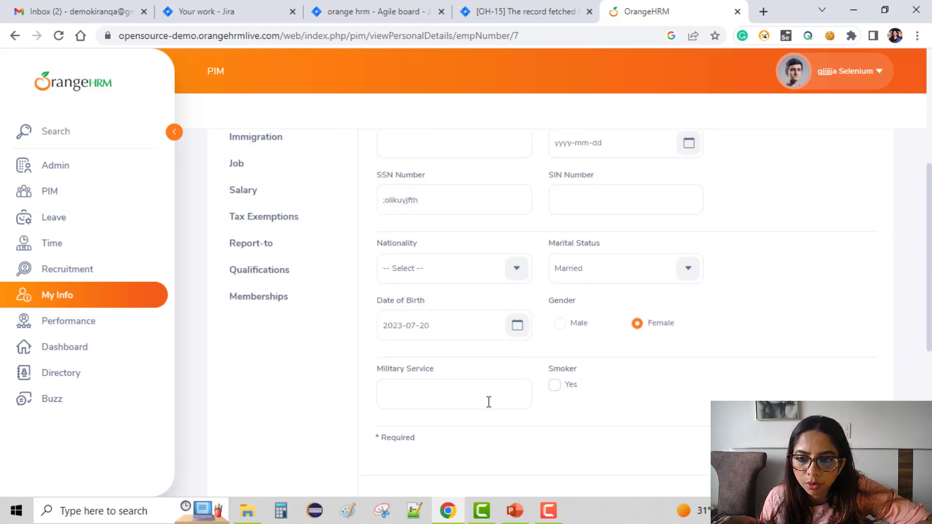
scroll(481, 403, "down", 2)
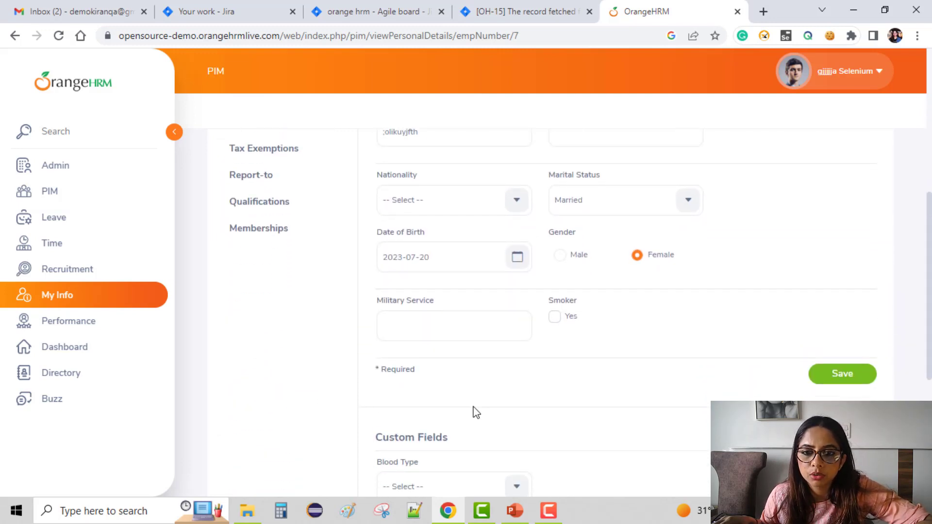
scroll(470, 413, "down", 4)
scroll(469, 415, "down", 4)
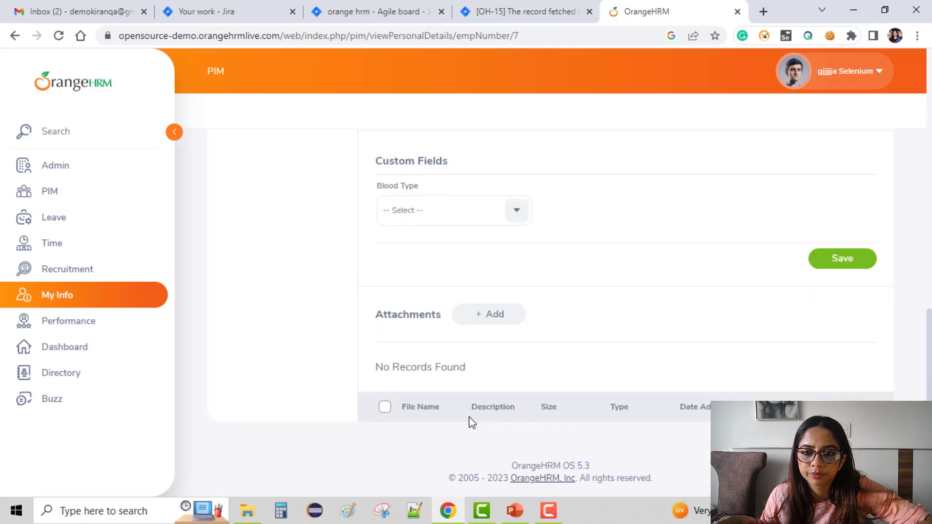
scroll(468, 411, "up", 10)
scroll(467, 411, "up", 5)
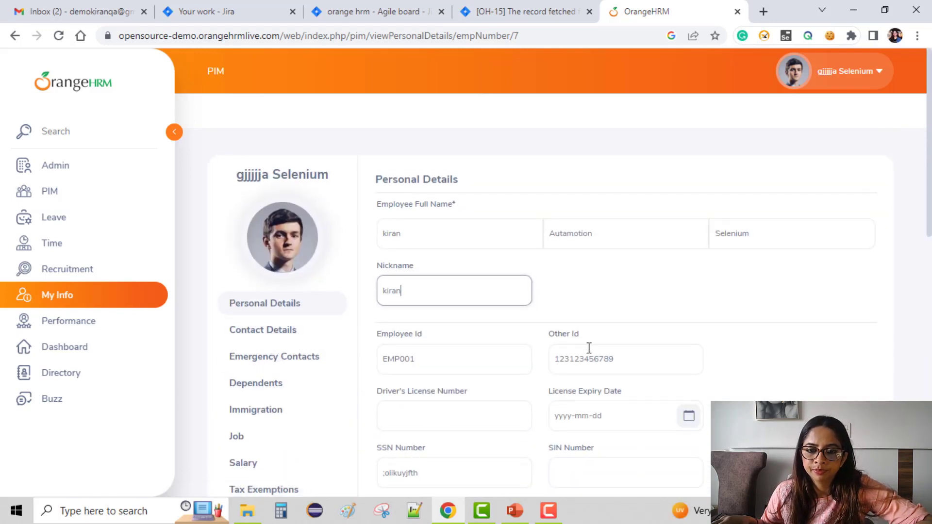
scroll(592, 357, "down", 10)
scroll(855, 302, "up", 2)
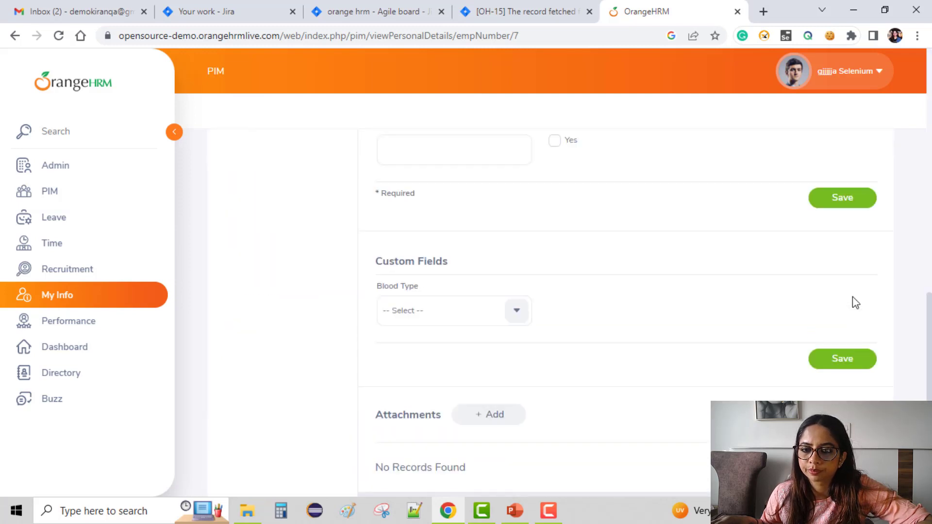
scroll(855, 302, "up", 3)
left_click(865, 369)
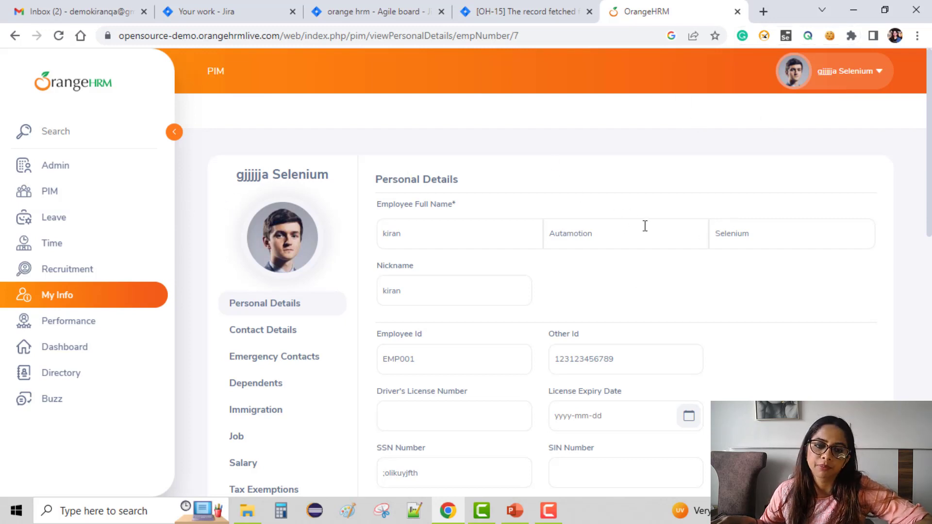
Step: Switch to Jira, start a new bug in the orange hrm project, and enter the summary "My profile , Name change is not reflectes"
left_click(545, 10)
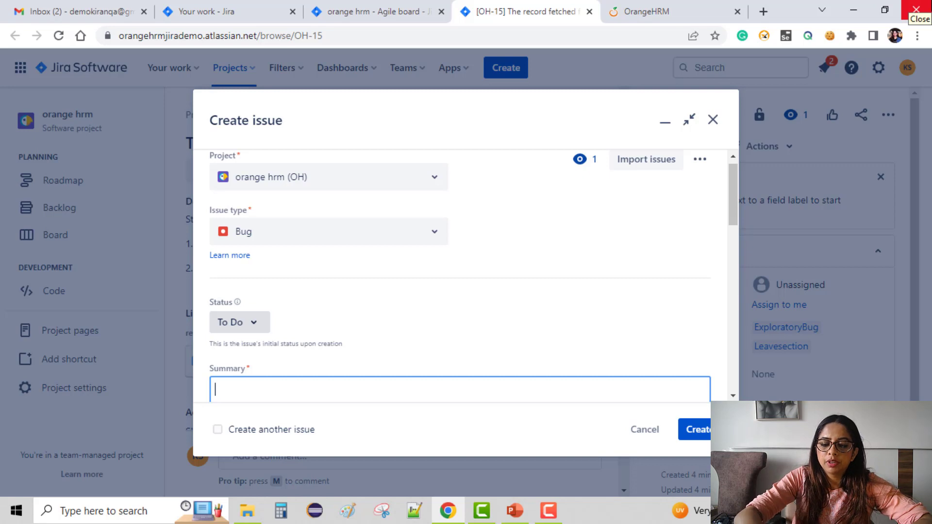
type("My profile")
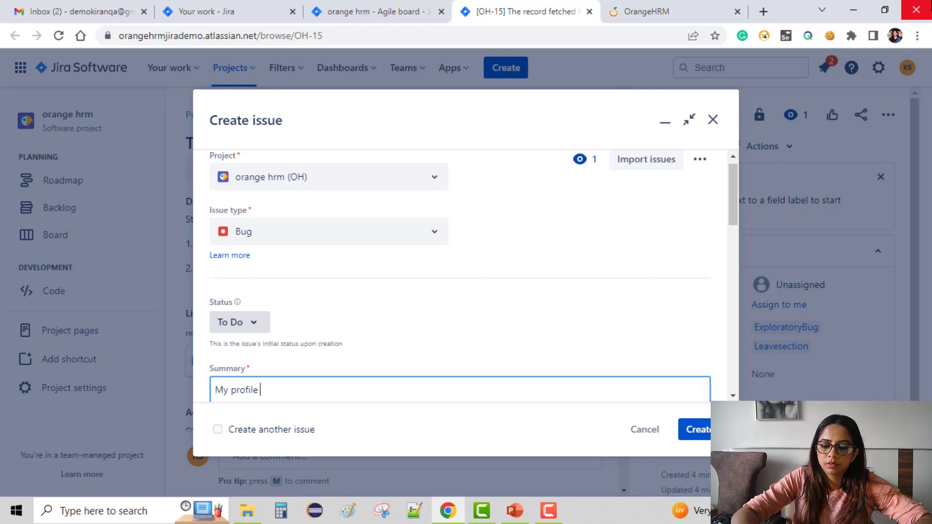
type(", Name")
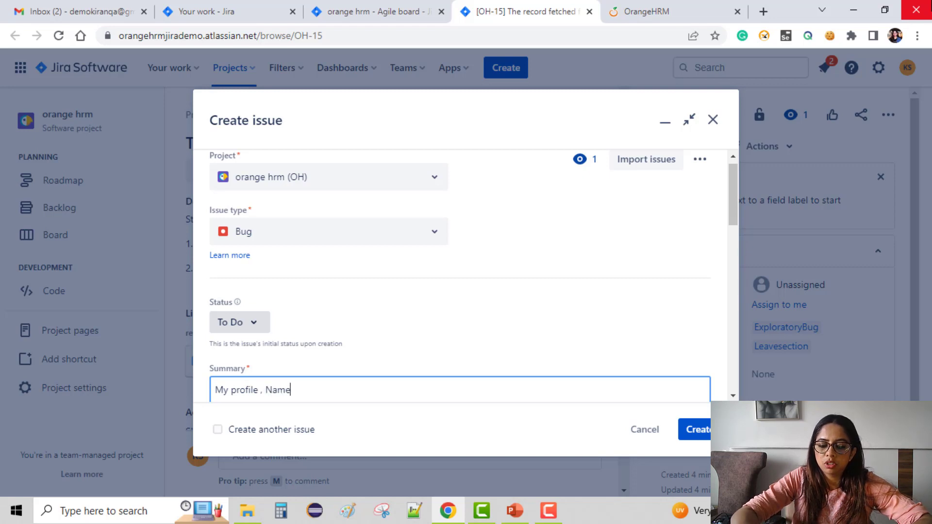
type(" cha")
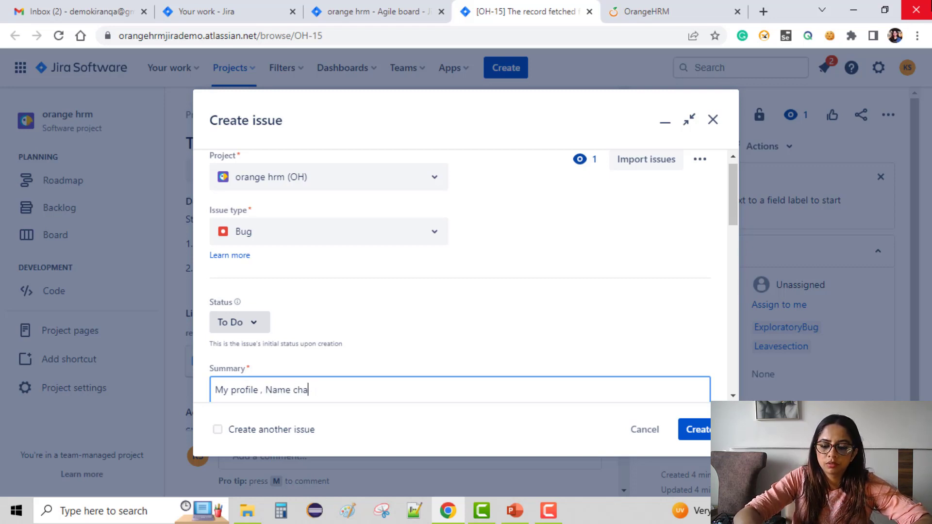
type("mnge is not ")
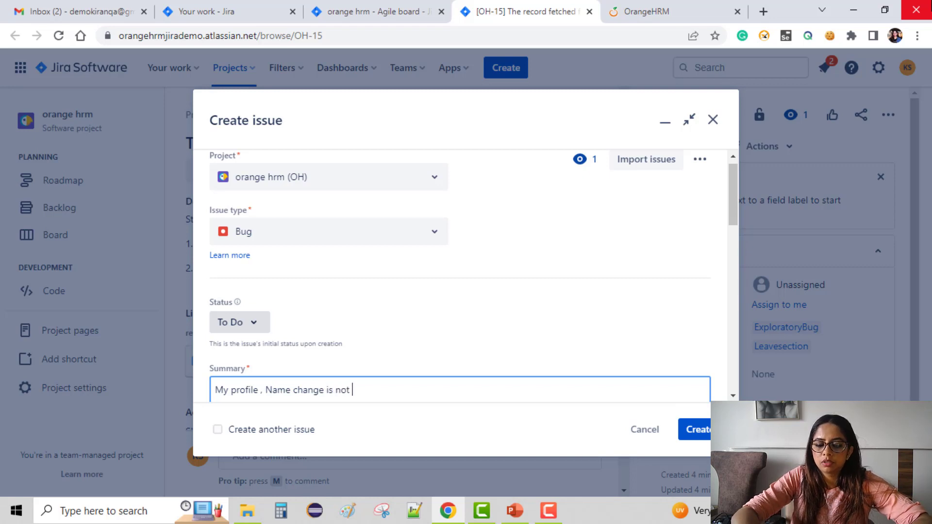
type("refl")
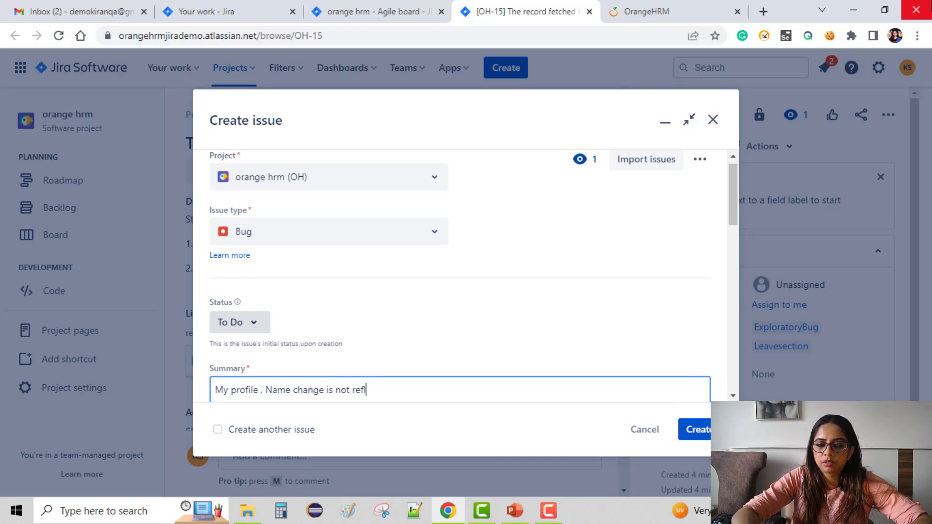
type("ectes")
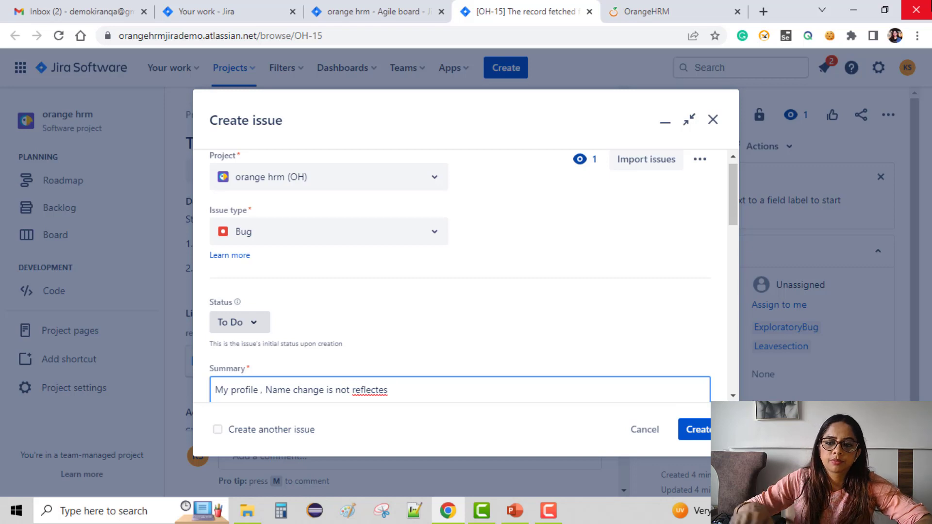
Step: Check the logged-in account's name and menu in OrangeHRM, and return to the new issue form in Jira
left_click(679, 19)
left_click(858, 71)
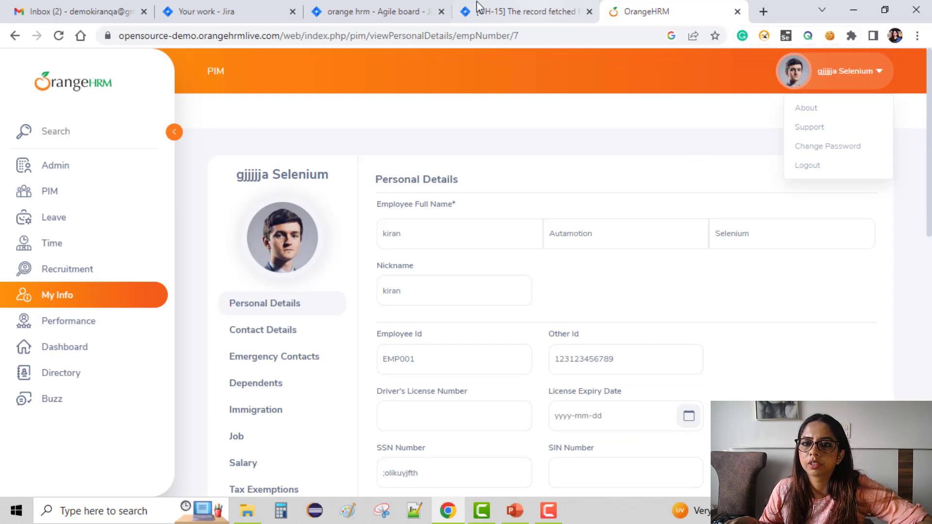
left_click(529, 12)
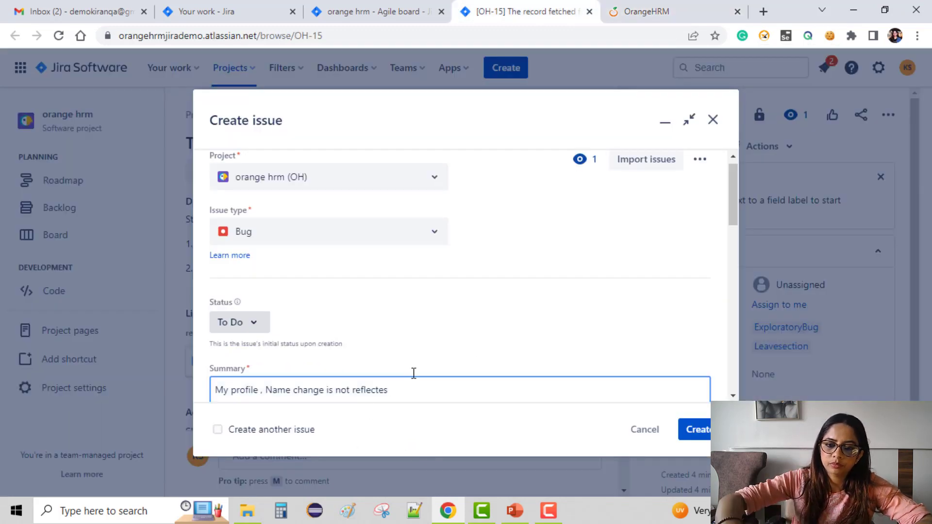
Step: Correct and complete the bug summary as "My profile , Name change is not reflected in the logged in details"
key("BackSpace")
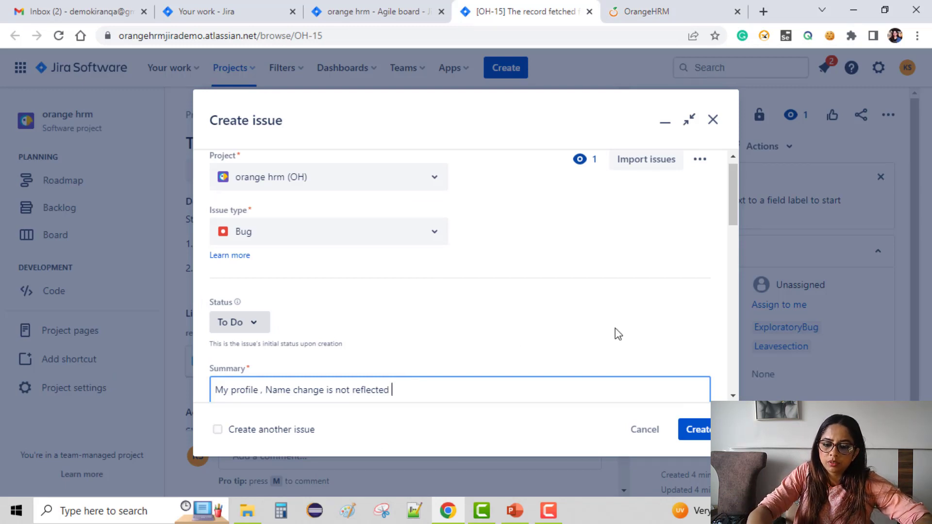
type("d  in the logged in")
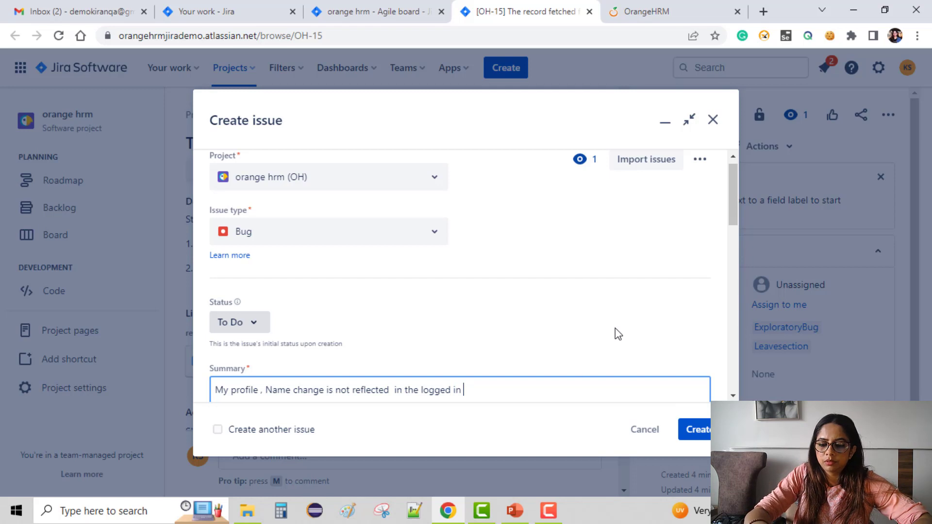
type(" details")
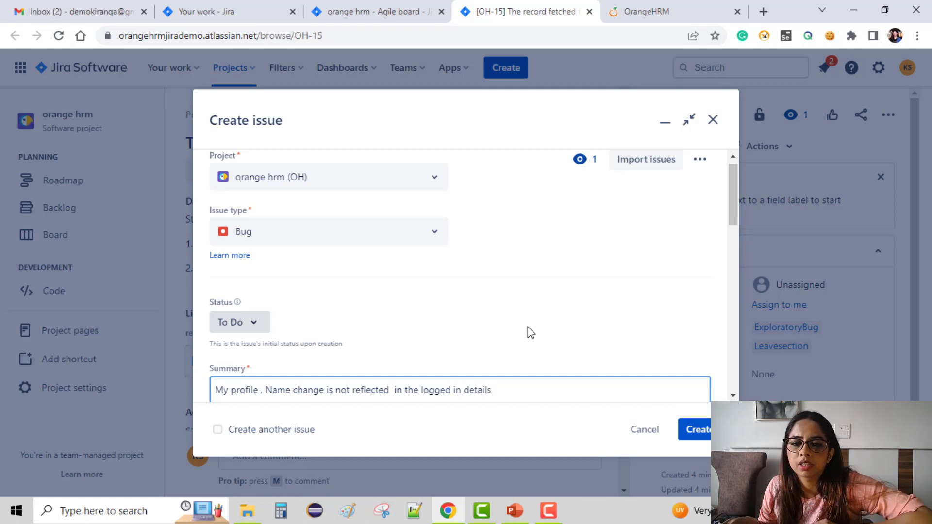
Step: Enter "test" as the description of the new bug
scroll(515, 327, "down", 5)
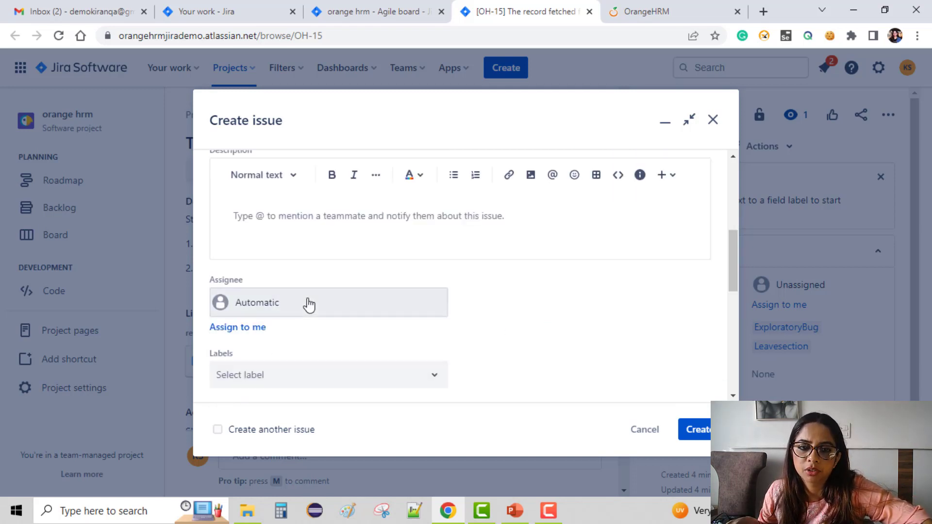
scroll(307, 297, "up", 1)
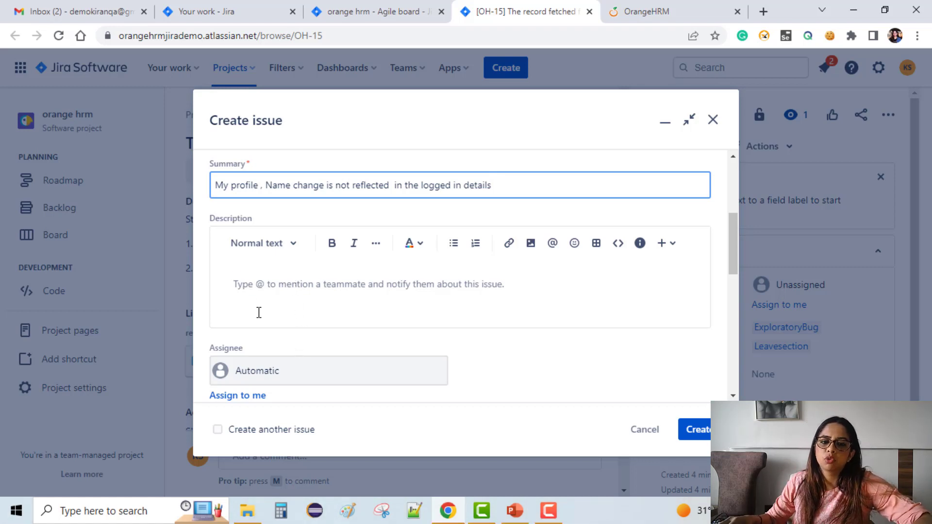
left_click(302, 320)
type("test")
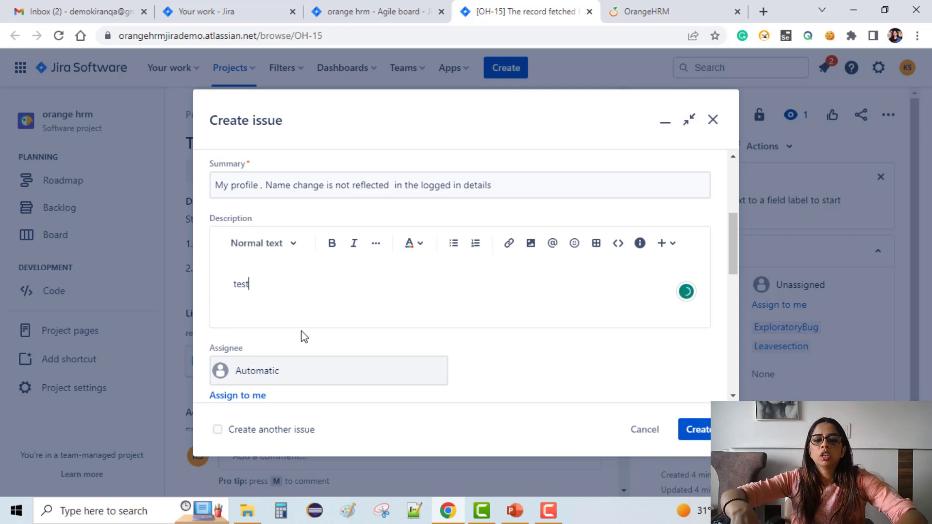
Step: Try to mention a teammate on a new line of the description, and delete the mention text
key("Return")
type("@a")
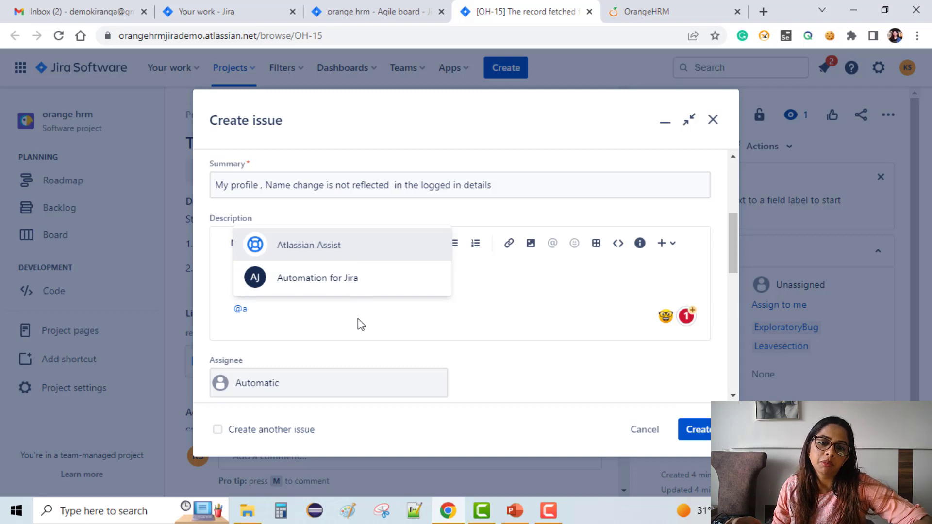
key("BackSpace")
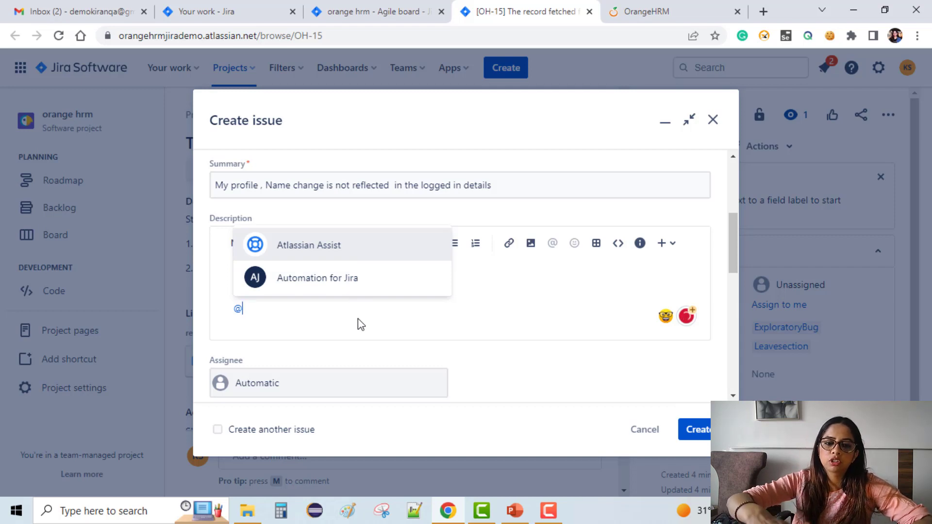
type("ha")
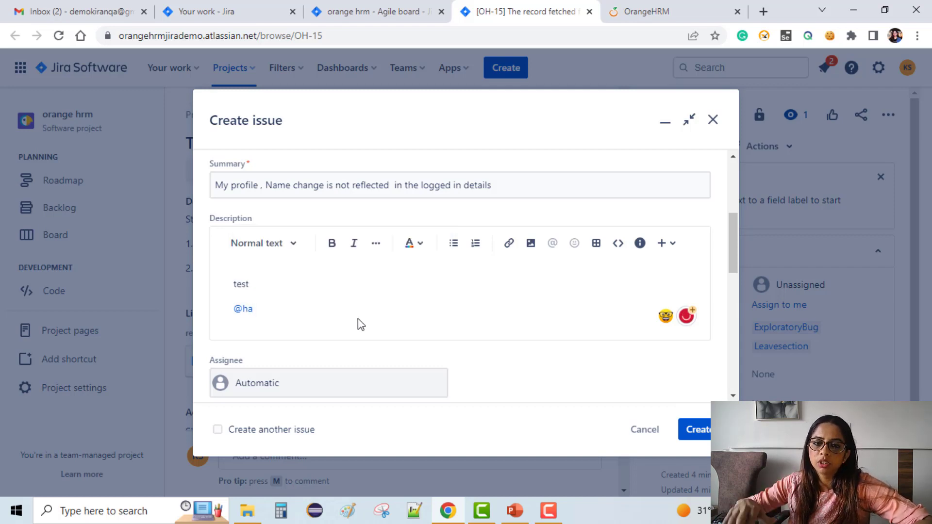
key("BackSpace")
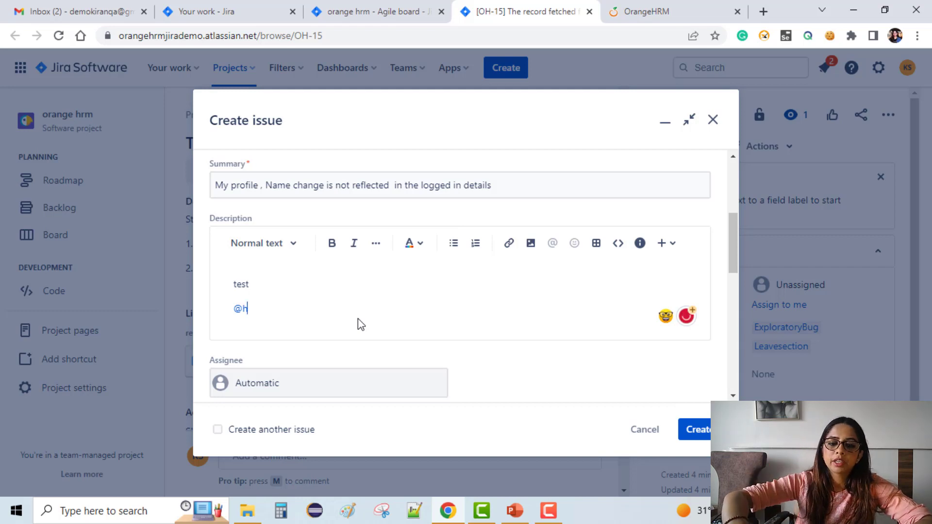
key("BackSpace")
key("BackSpace")
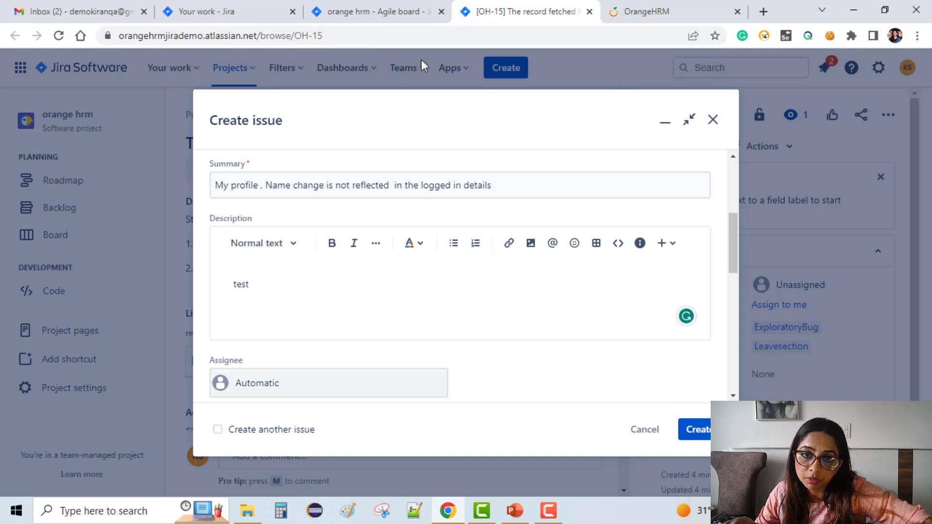
Step: Add the existing label ExploratoryBug to the new bug
scroll(279, 294, "down", 4)
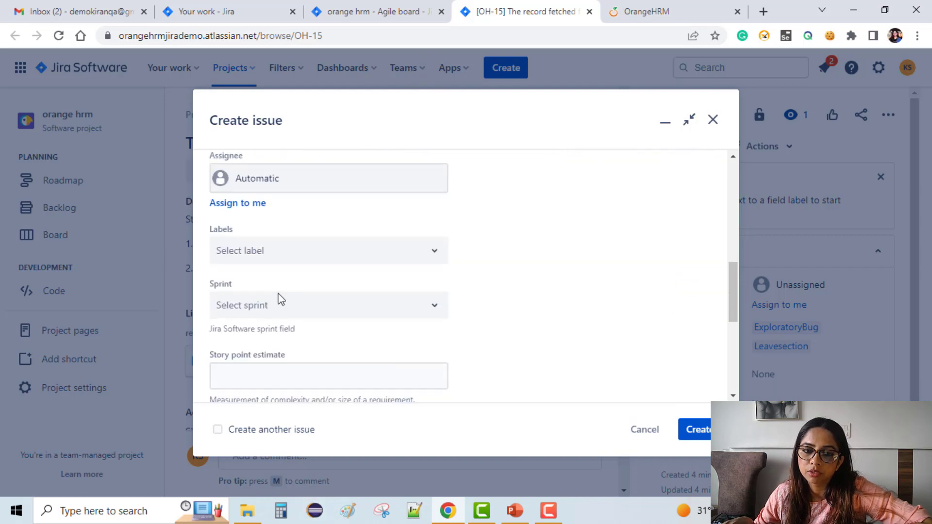
left_click(271, 250)
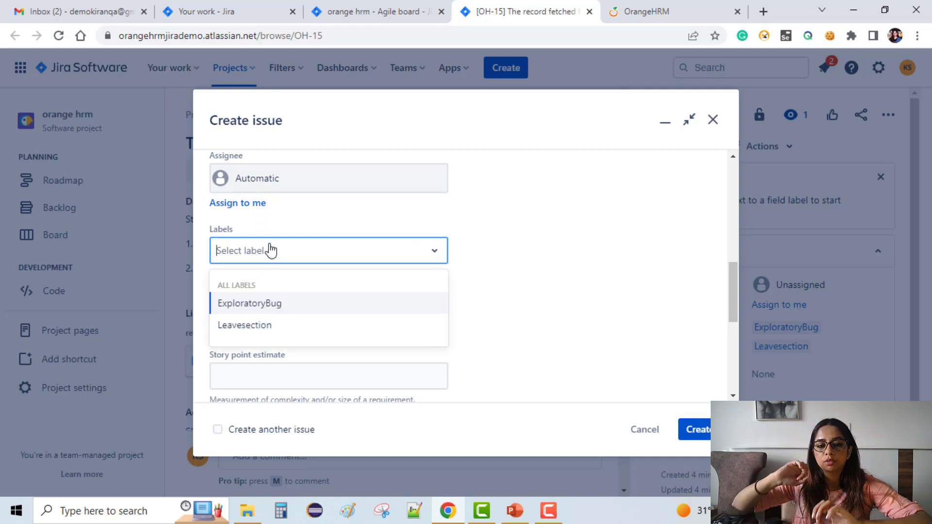
type("e")
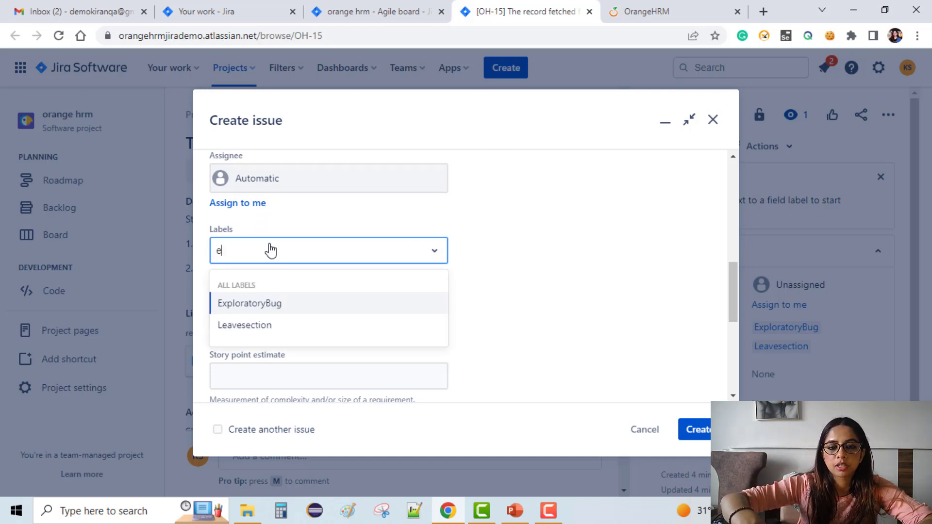
type("xpl")
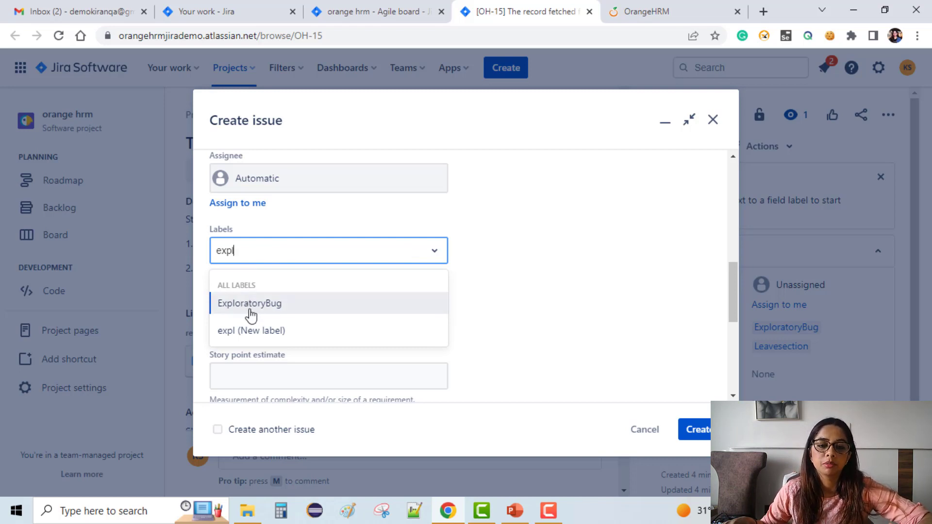
left_click(250, 304)
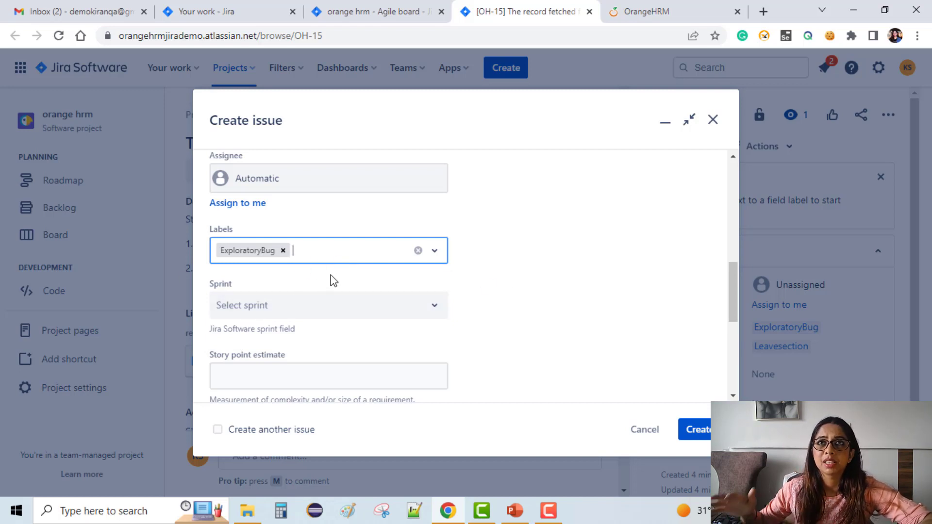
Step: Search the labels for "le" as a second label, and clear the search text without adding one
type("le")
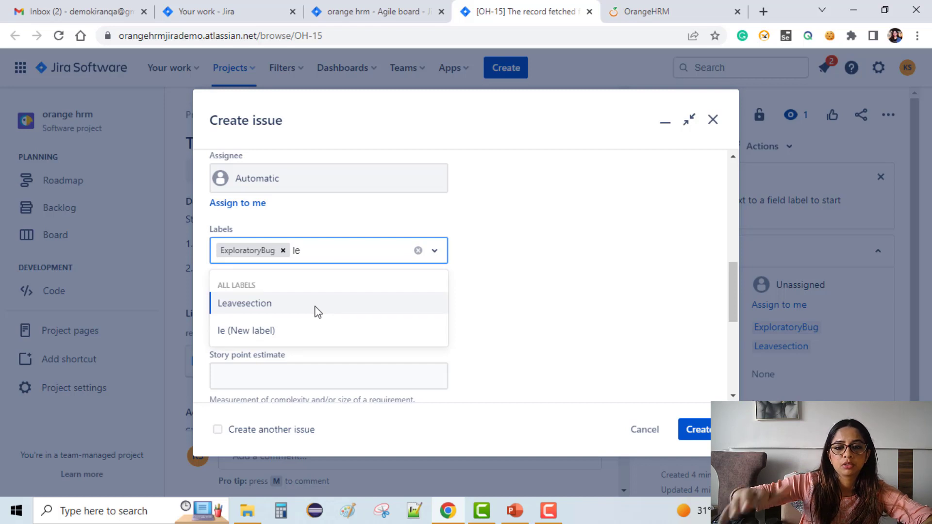
key("BackSpace")
key("BackSpace")
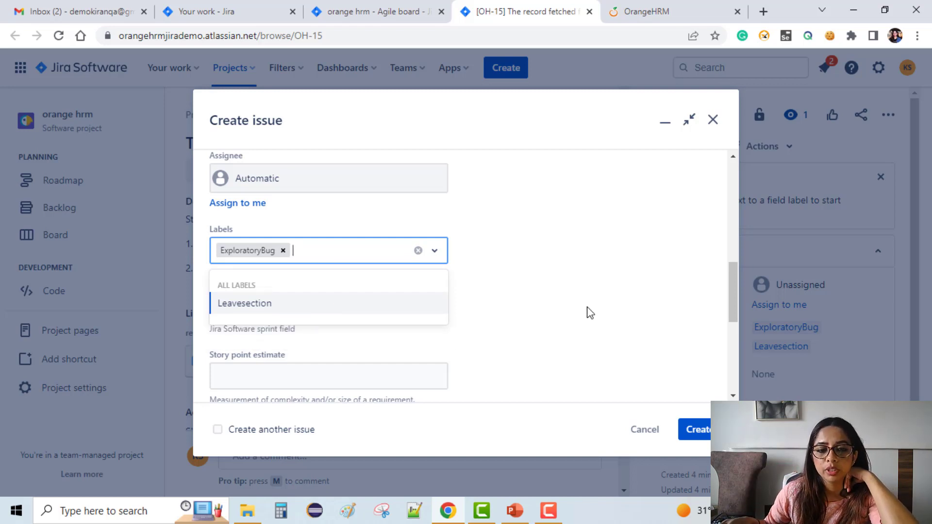
left_click(603, 313)
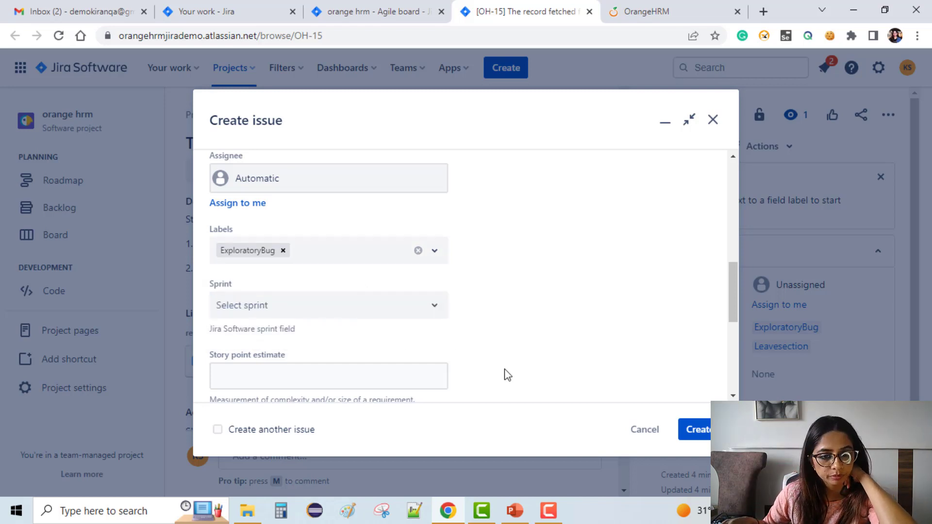
Step: Create the bug issue with the remaining fields left at their defaults
scroll(341, 358, "down", 3)
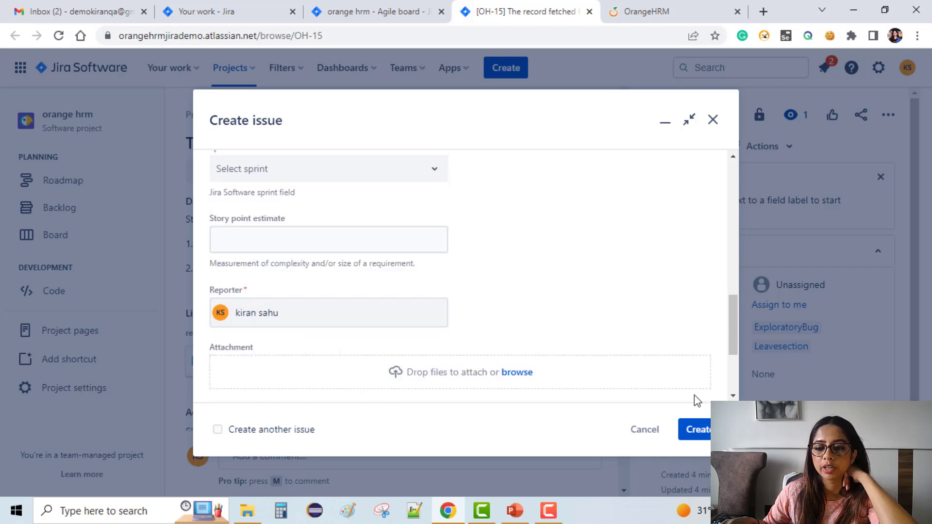
left_click(692, 434)
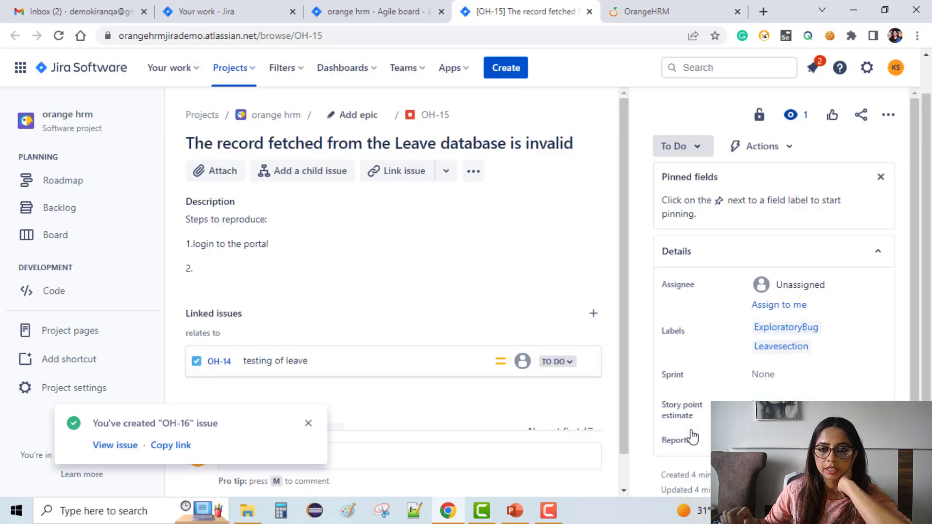
Step: Reload the orange hrm backlog and look for the new bug at the end of the issue list
left_click(360, 16)
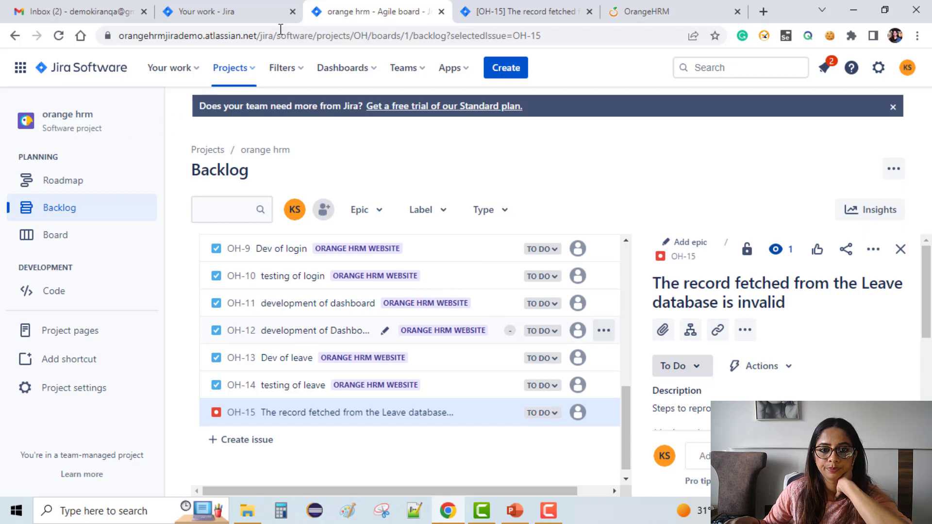
left_click(59, 36)
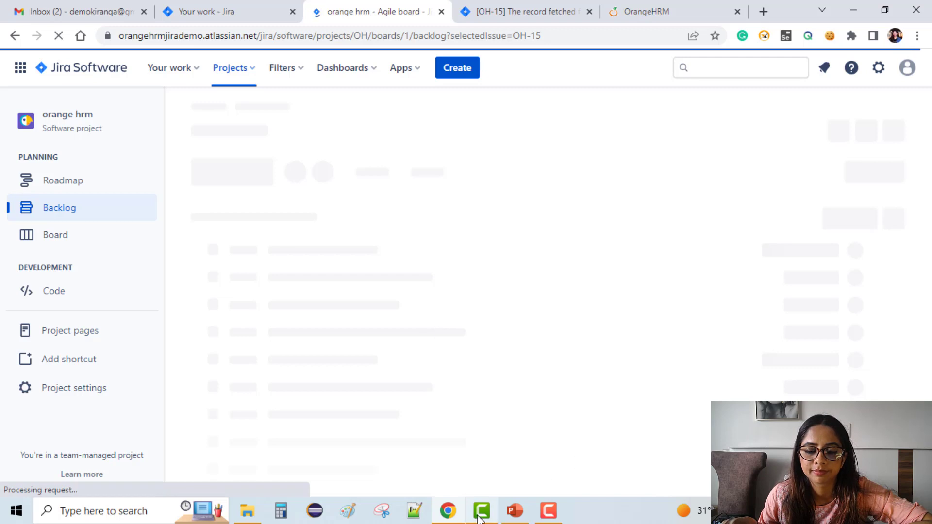
mouse_move(558, 517)
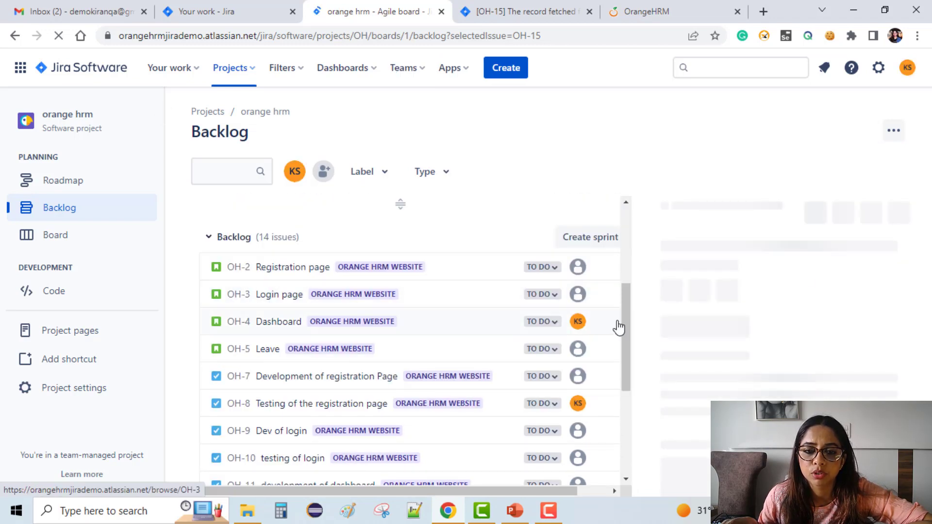
scroll(325, 351, "down", 1)
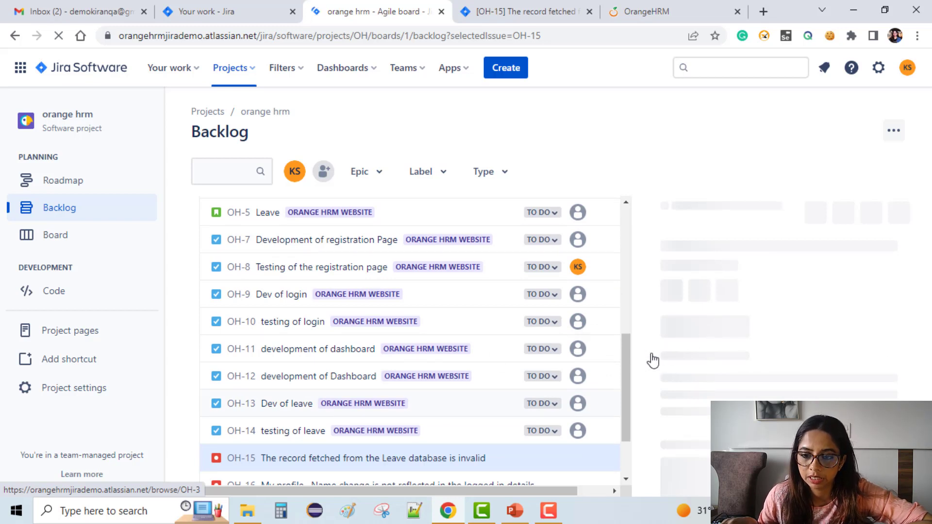
scroll(481, 326, "down", 3)
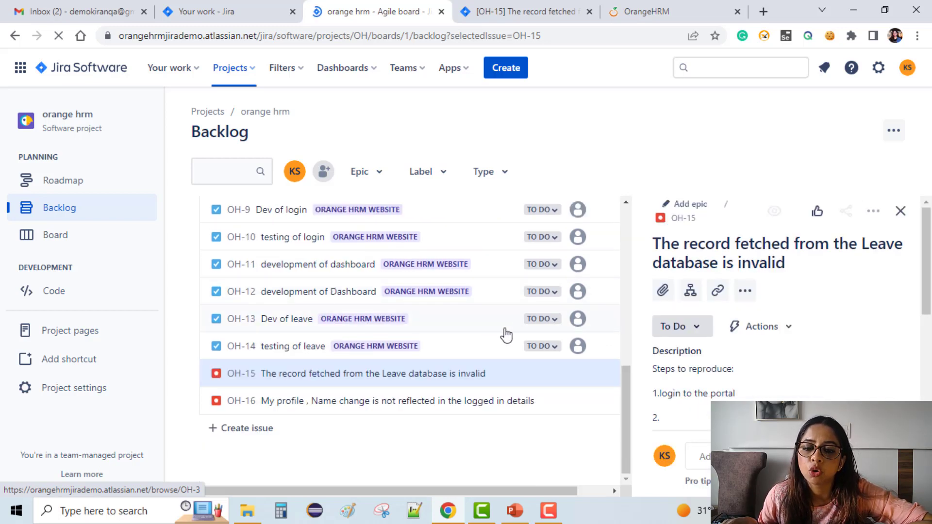
Step: Review the stories, tasks and bugs listed in the orange hrm backlog, including the empty OH Sprint 1 section
scroll(410, 329, "up", 5)
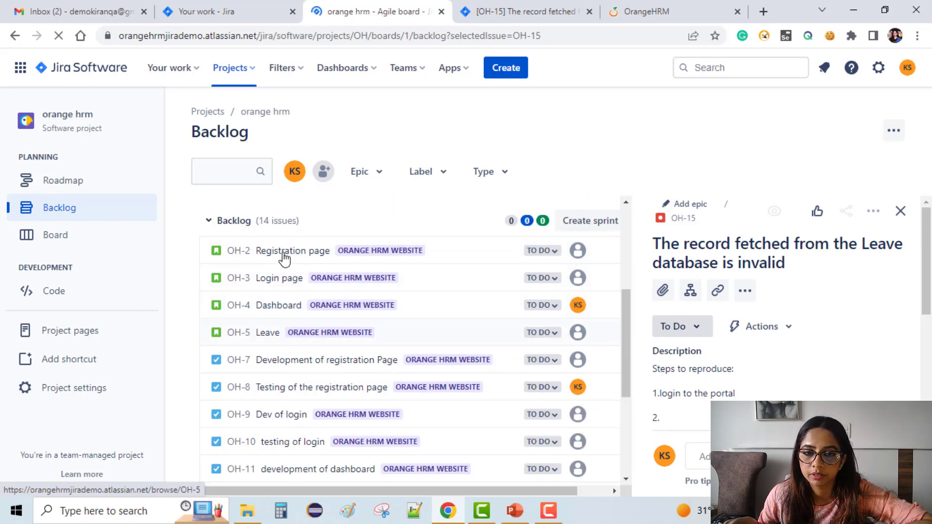
scroll(469, 315, "down", 4)
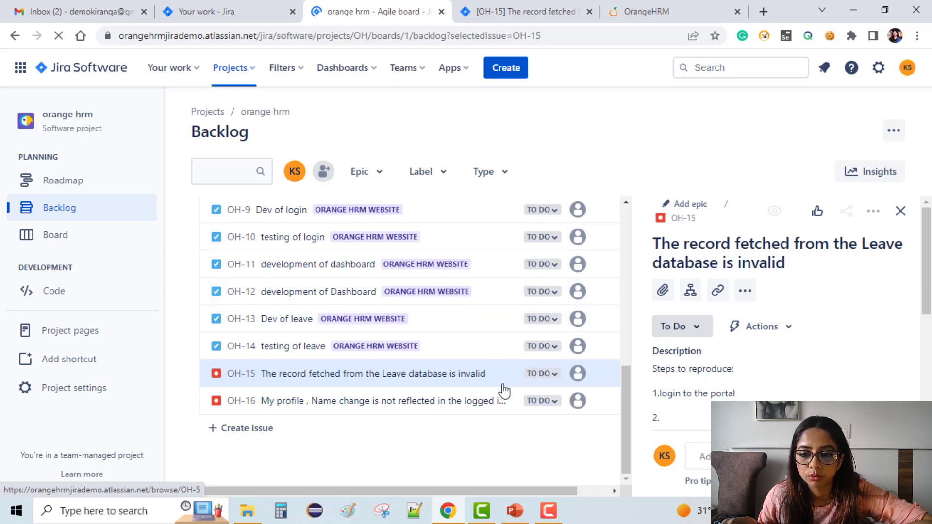
scroll(541, 394, "up", 5)
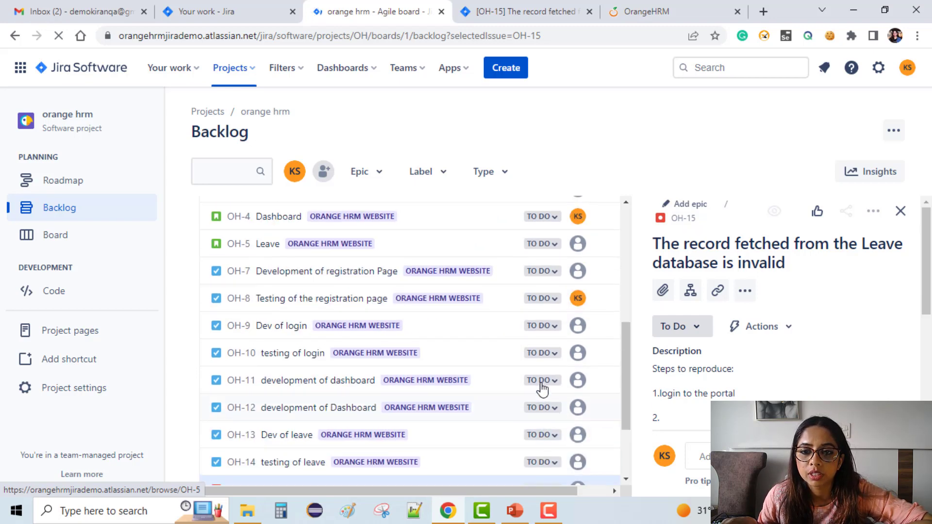
scroll(563, 264, "up", 3)
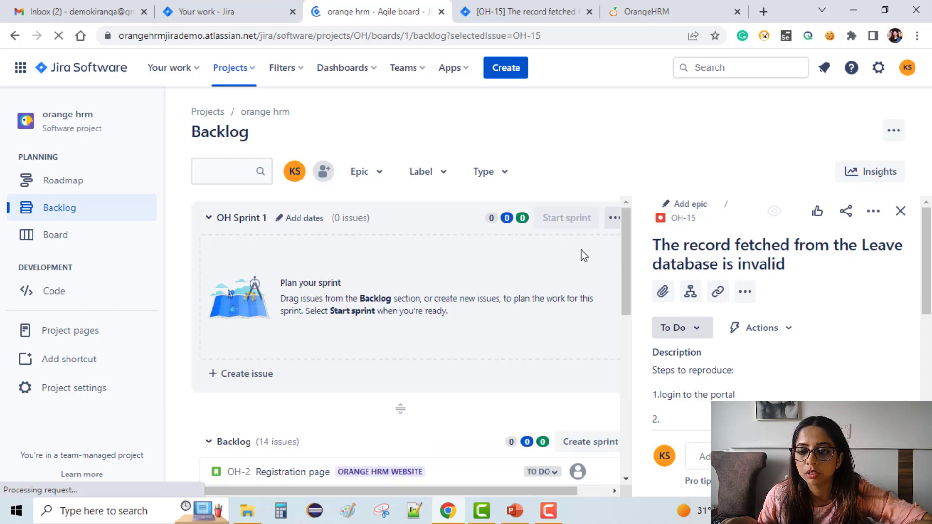
scroll(841, 279, "down", 1)
scroll(593, 323, "down", 1)
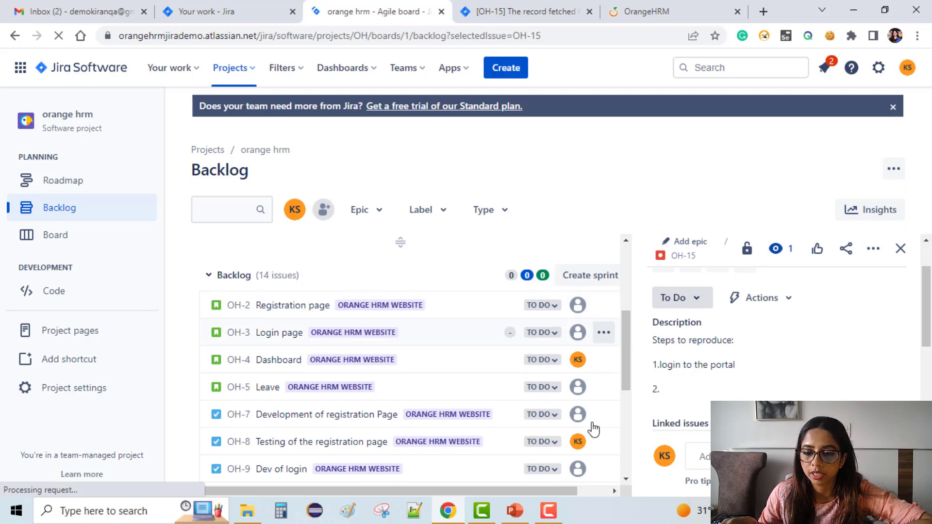
scroll(588, 435, "down", 5)
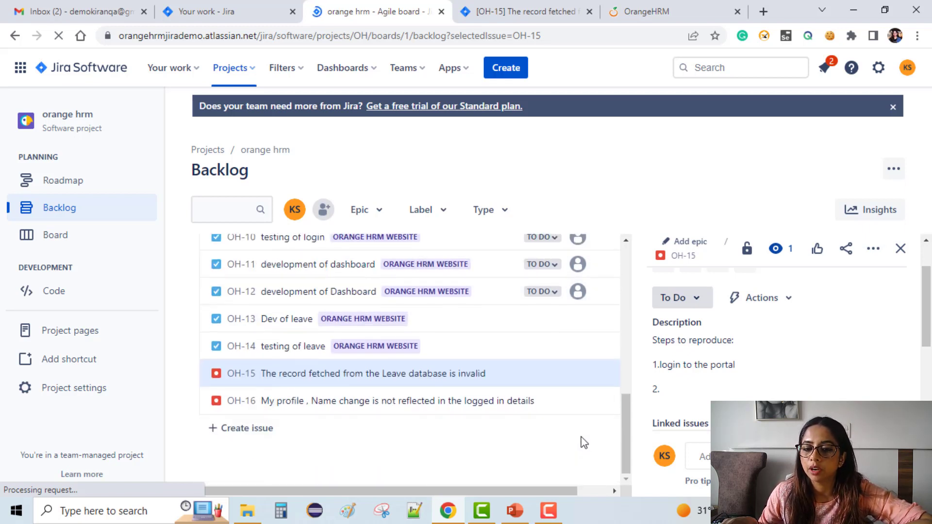
scroll(565, 365, "up", 3)
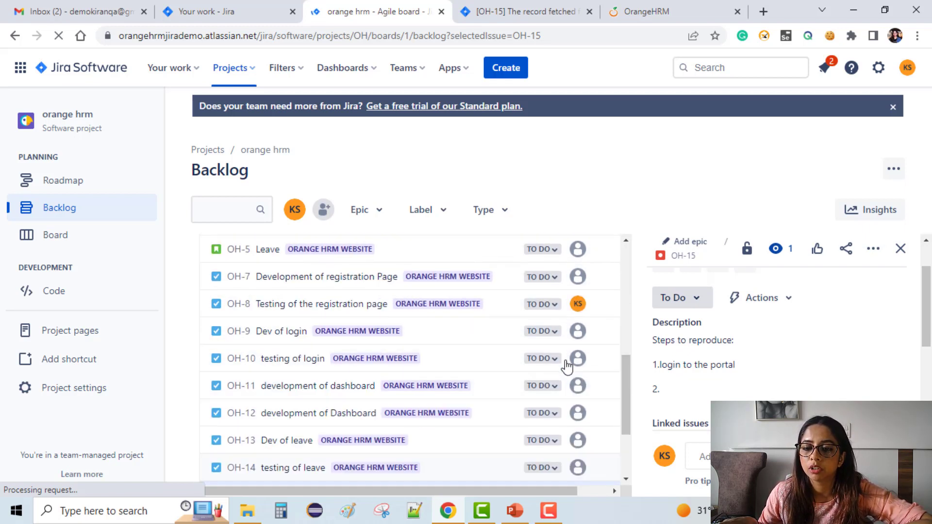
scroll(566, 365, "up", 7)
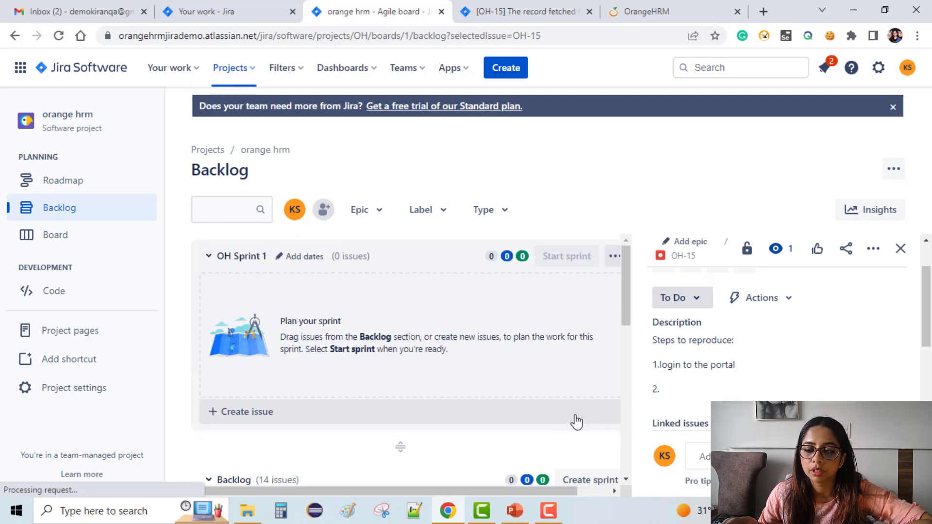
scroll(576, 422, "down", 4)
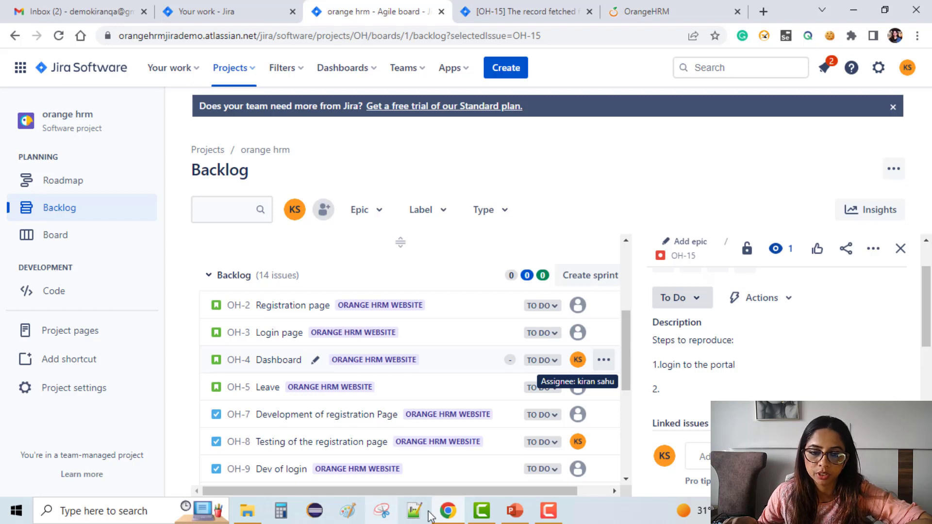
Step: Open the orange hrm project's roadmap and expand the orange hrm website epic to review its child issues
left_click(214, 11)
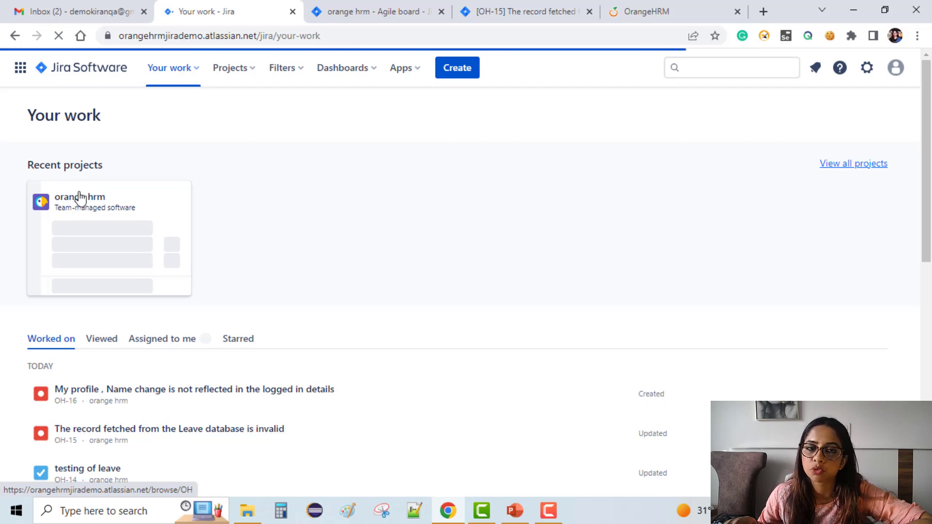
left_click(79, 197)
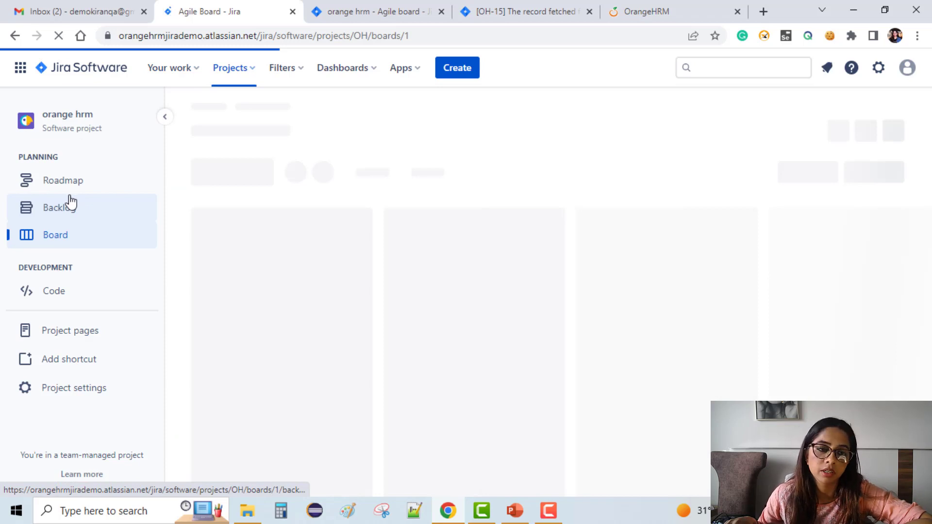
left_click(96, 183)
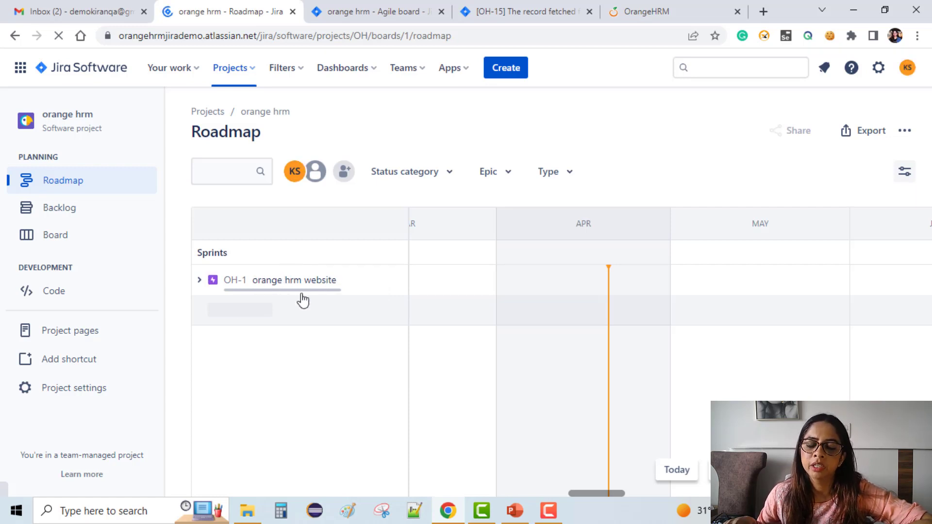
left_click(200, 280)
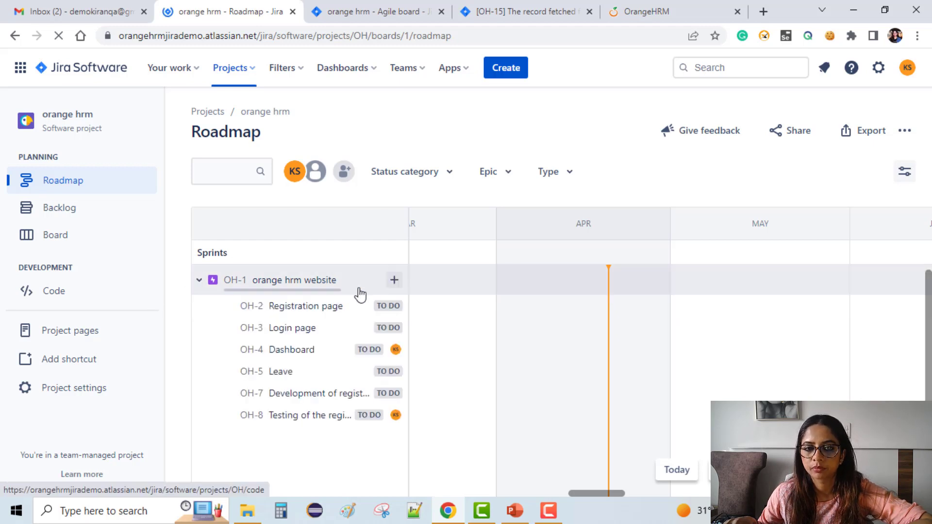
scroll(335, 370, "down", 2)
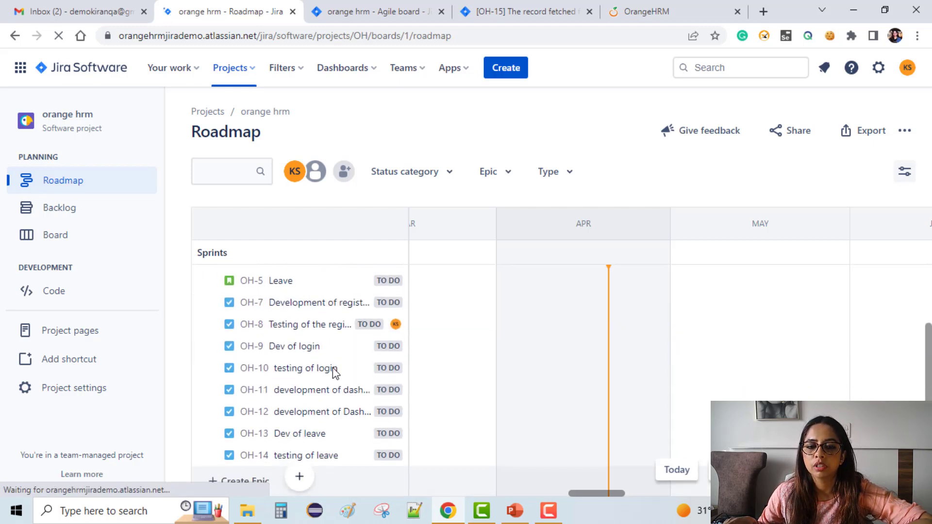
scroll(331, 368, "up", 1)
scroll(332, 367, "up", 1)
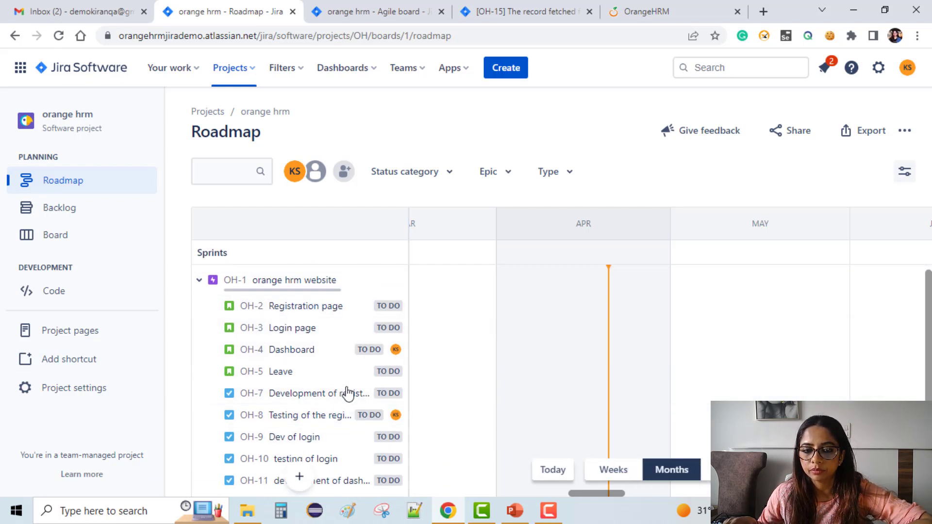
scroll(330, 389, "down", 3)
scroll(323, 425, "up", 3)
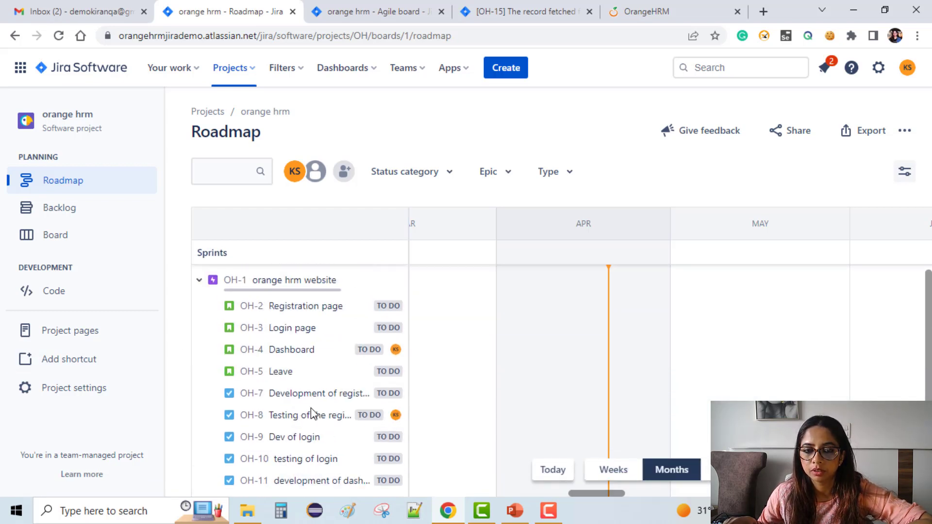
Step: Open the Leave story's details from the roadmap and look through the epic's related development and testing tasks
left_click(280, 382)
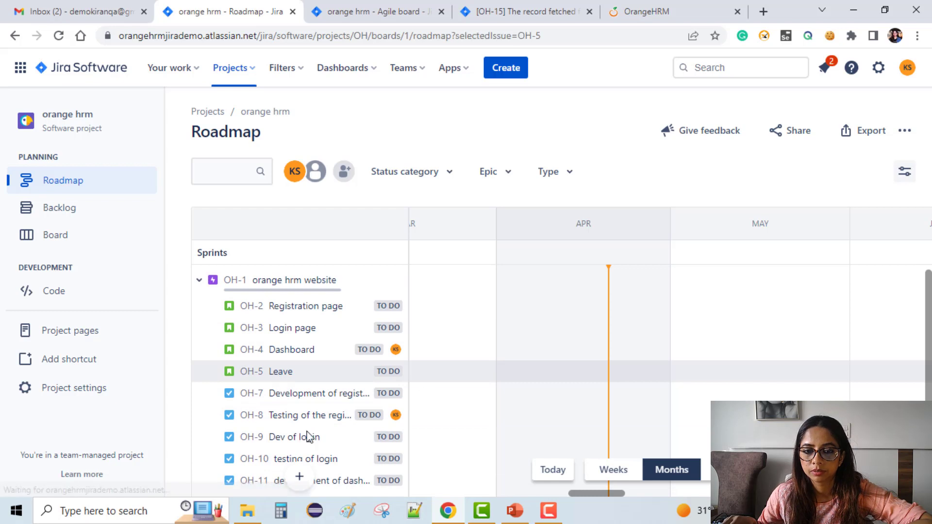
scroll(290, 362, "down", 2)
scroll(296, 398, "down", 2)
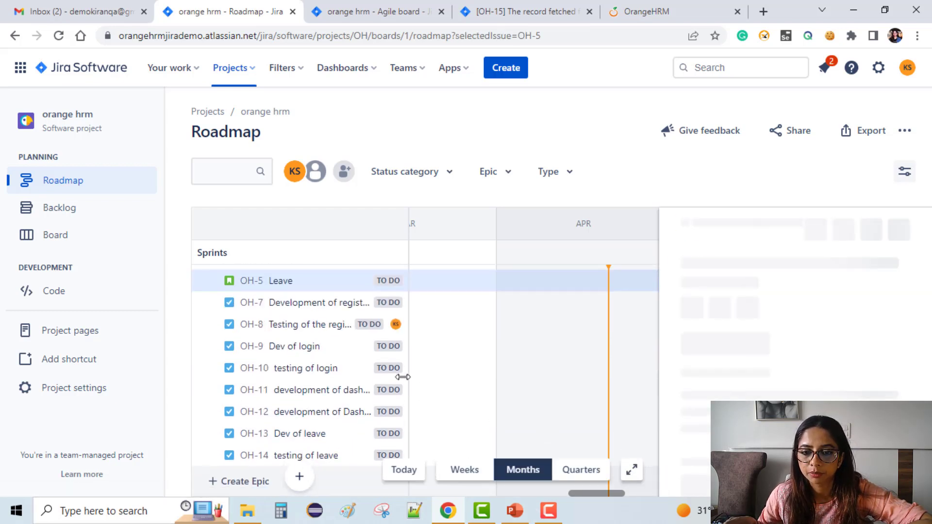
scroll(291, 354, "up", 4)
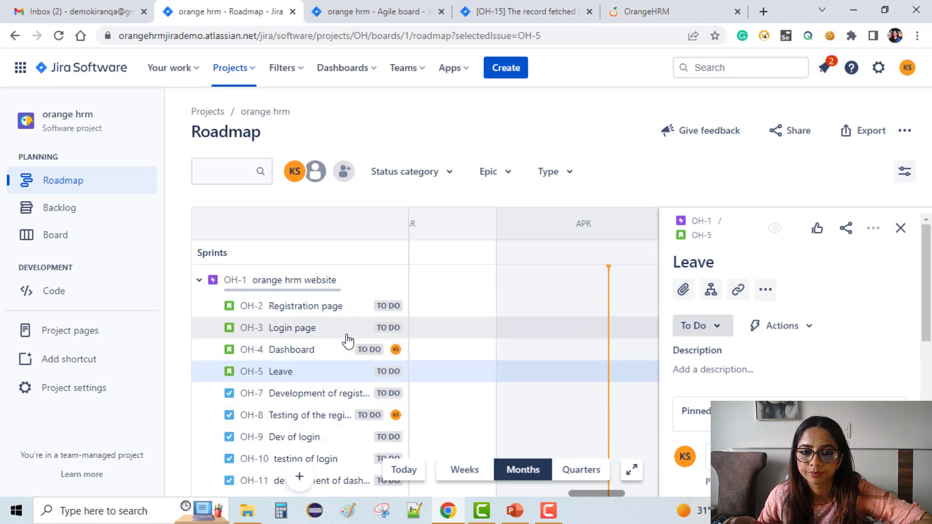
scroll(348, 341, "down", 4)
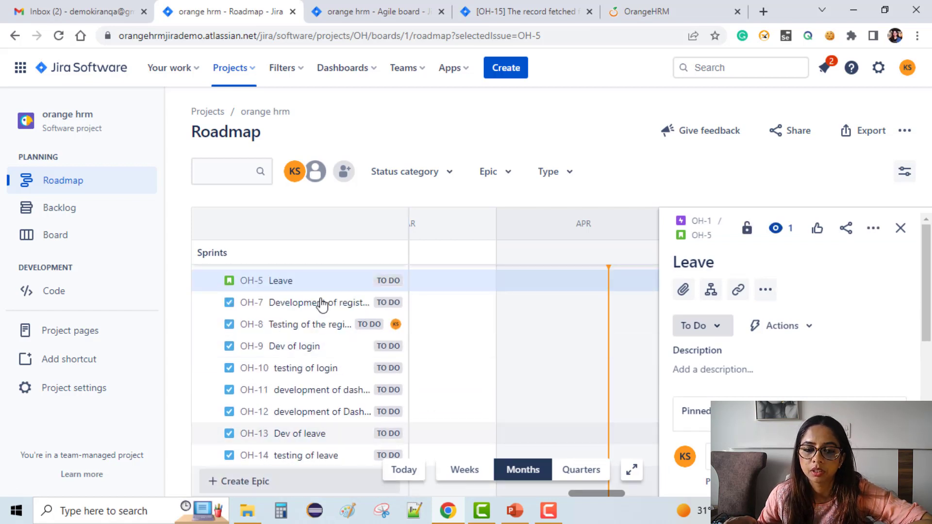
scroll(318, 410, "up", 4)
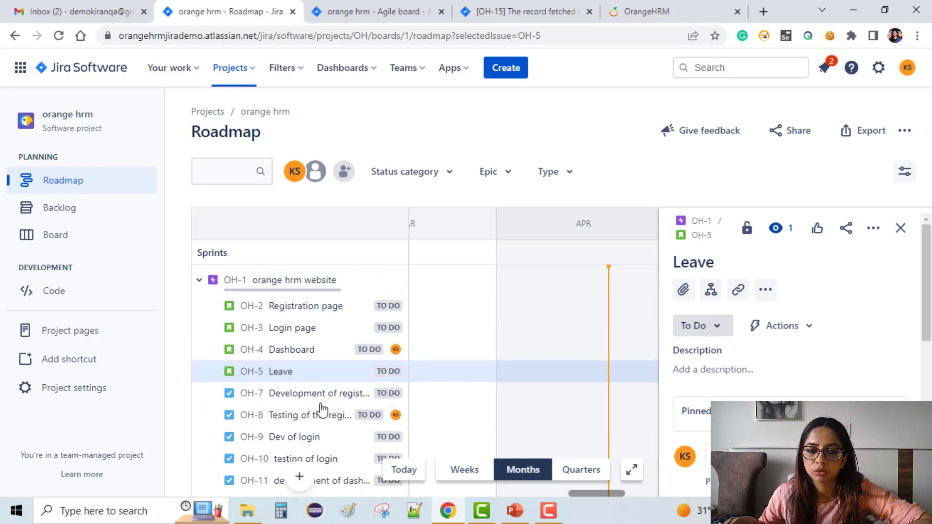
scroll(368, 400, "down", 4)
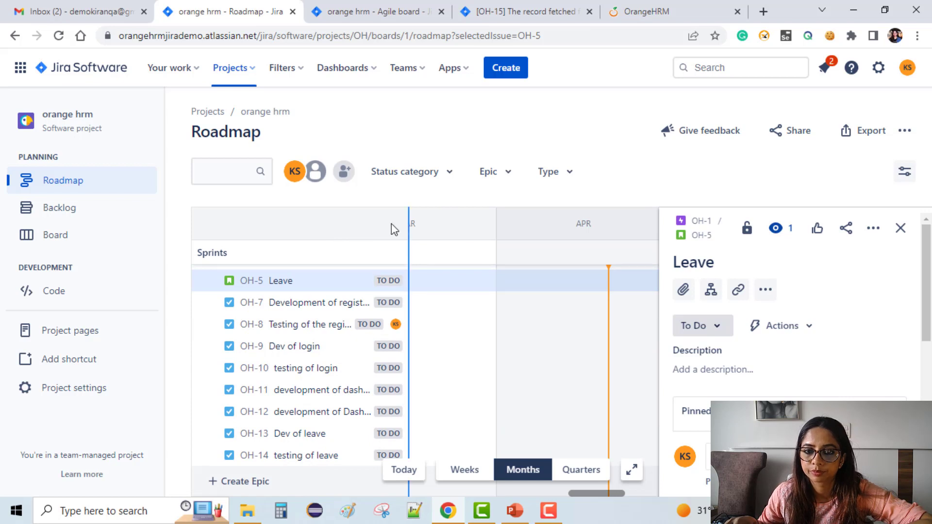
Step: Widen the roadmap's issue column to read the longer task names, and narrow it back
left_click_drag(411, 225, 439, 225)
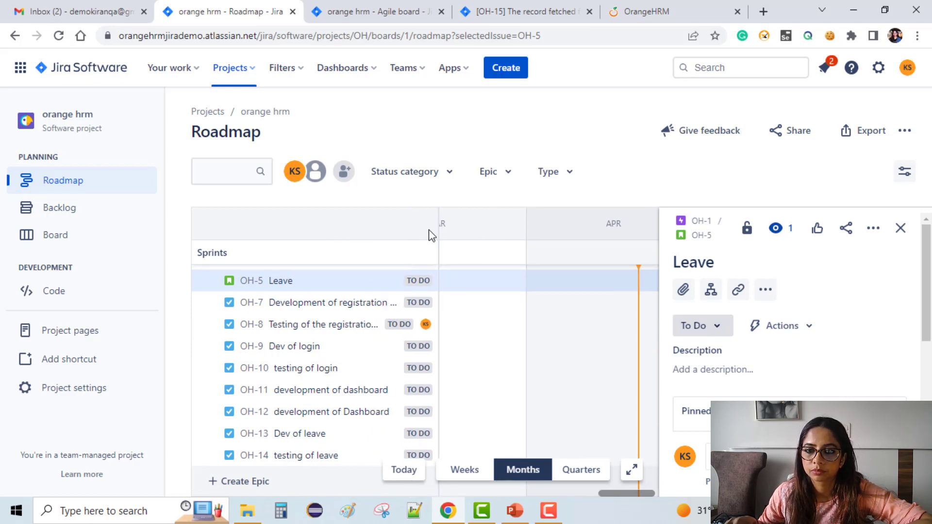
left_click_drag(437, 224, 347, 232)
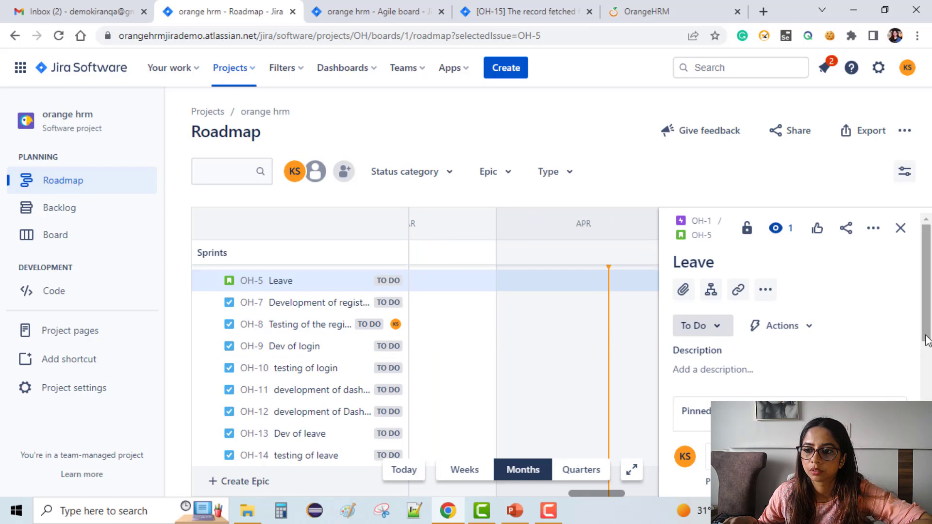
Step: Close the Leave story's details and return to the open orange hrm backlog
left_click_drag(928, 334, 929, 427)
left_click(901, 227)
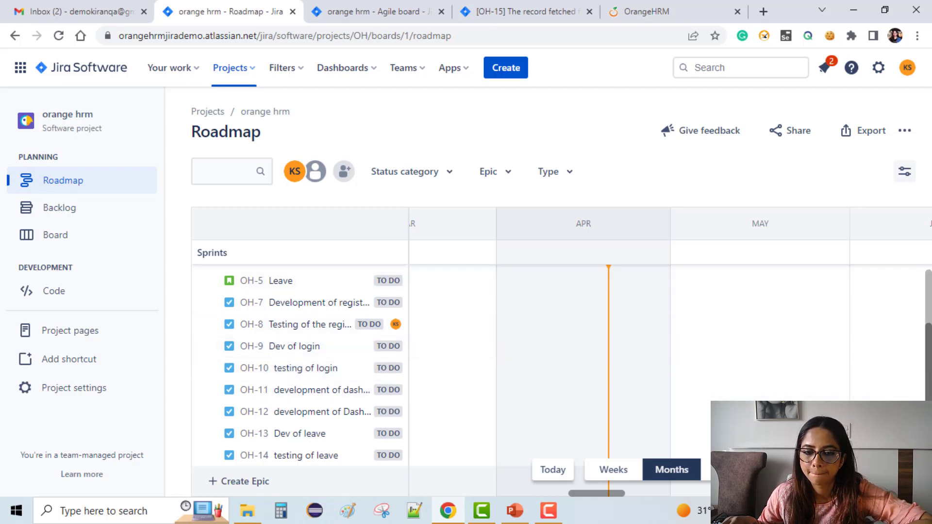
scroll(474, 399, "up", 2)
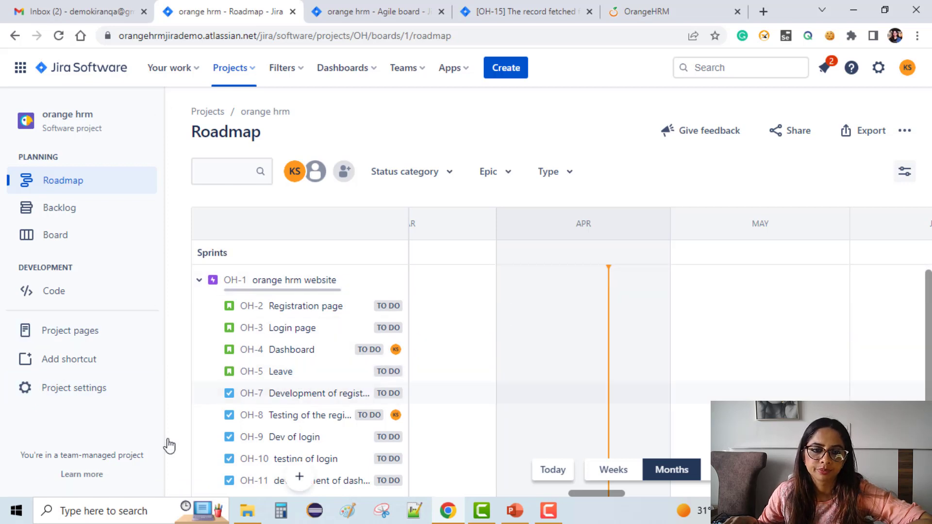
left_click(409, 11)
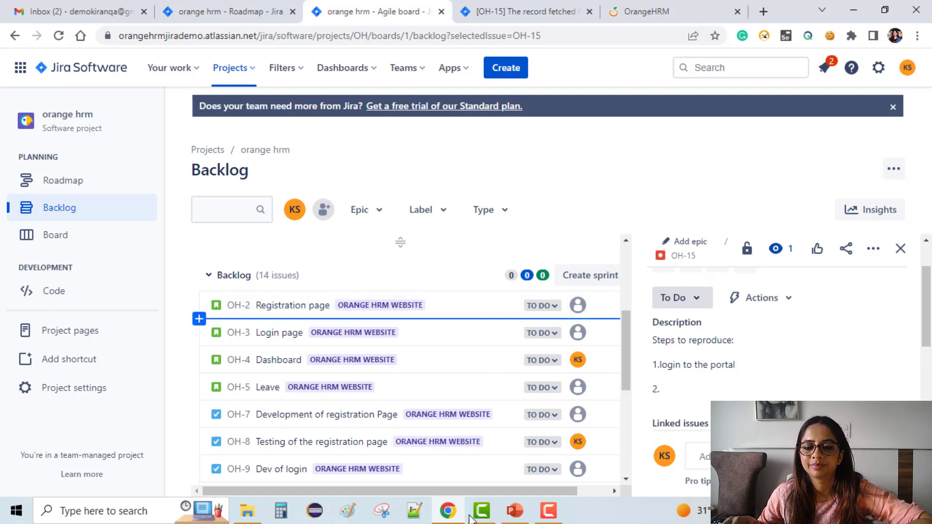
left_click(552, 517)
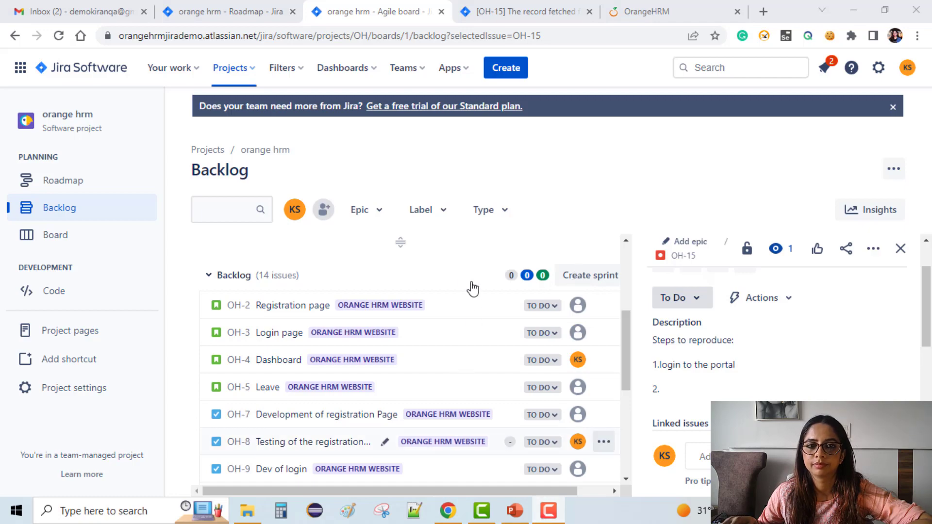